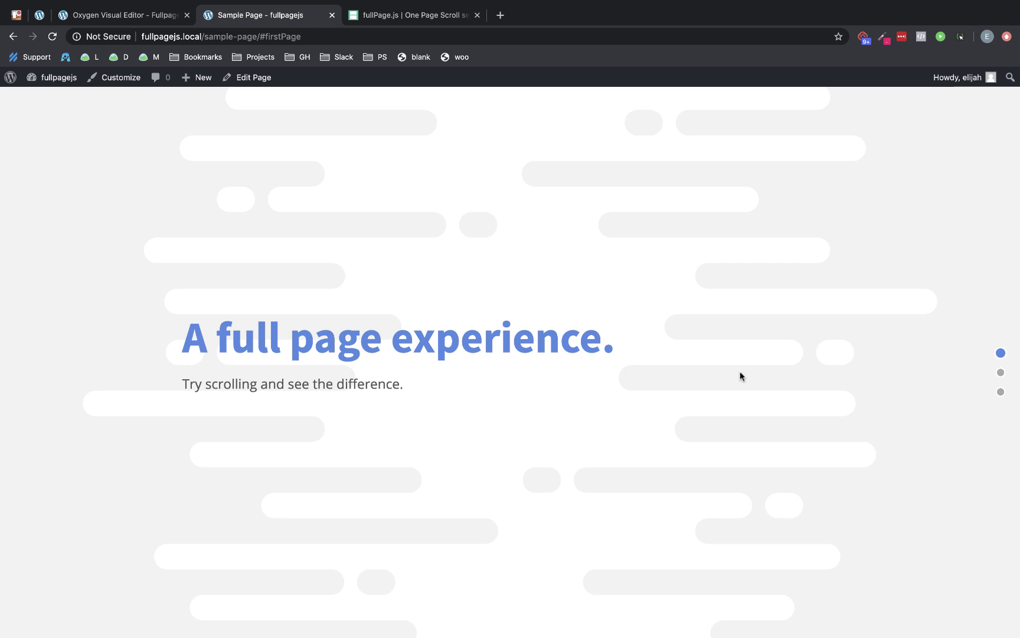
Step: Scroll through the fullPage.js demo, return to its first section, and close the project-site tab
scroll(741, 376, "down", 2)
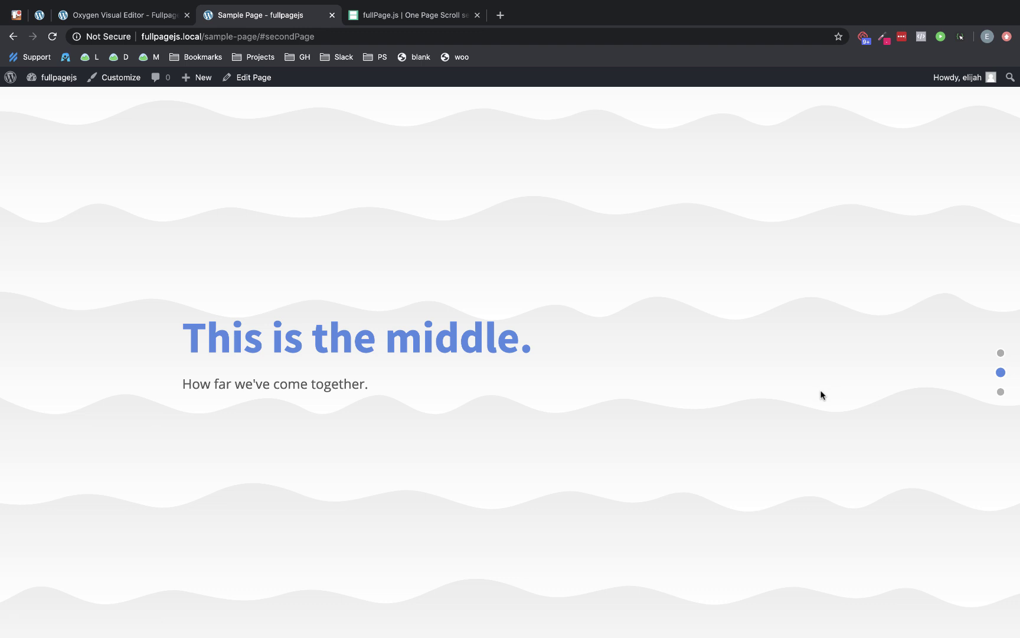
scroll(825, 395, "down", 2)
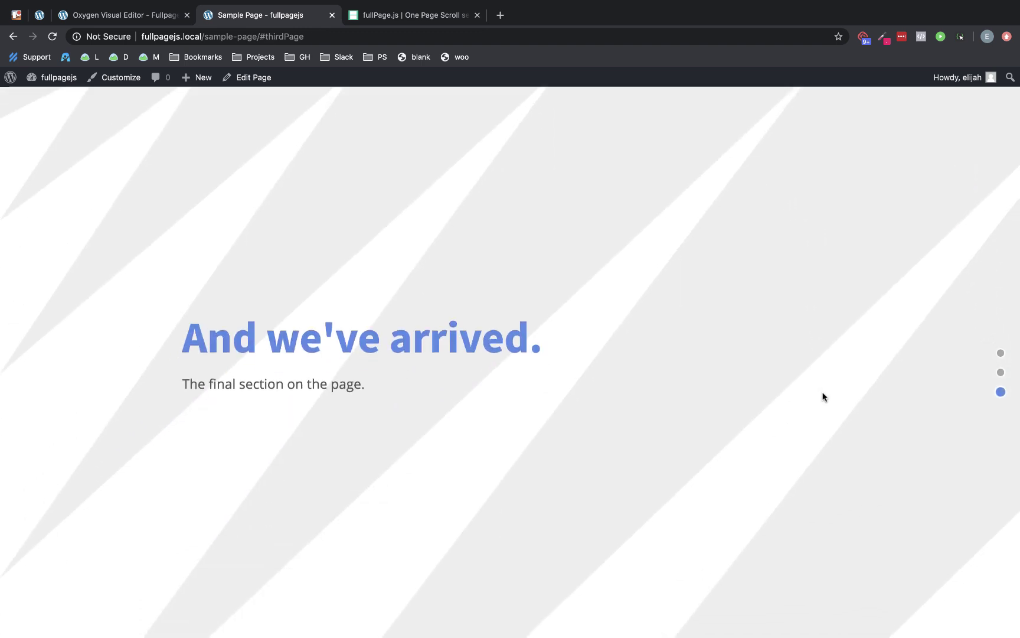
left_click(1001, 353)
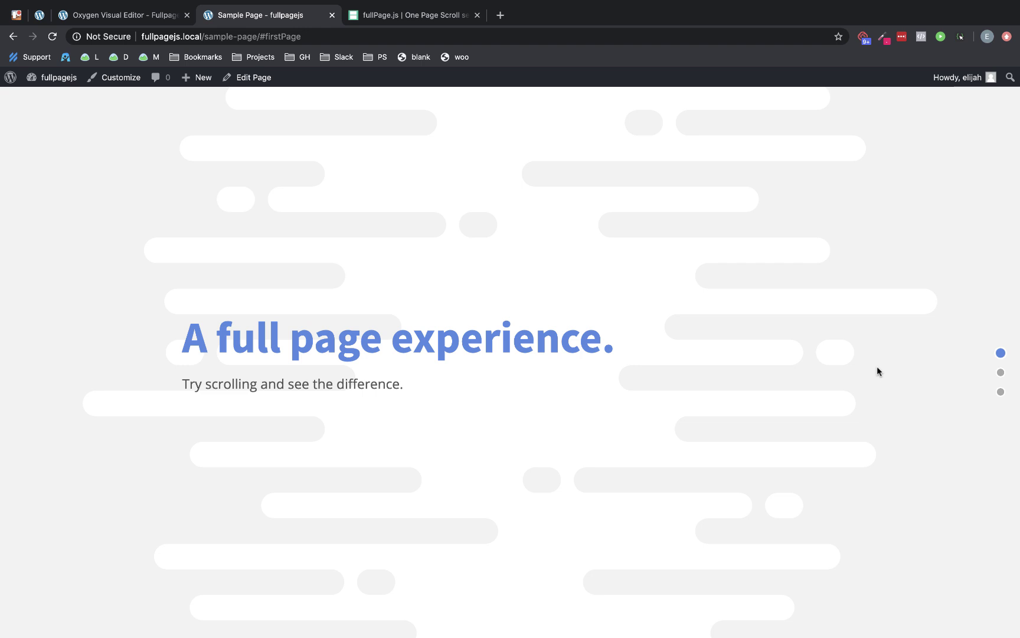
left_click(412, 16)
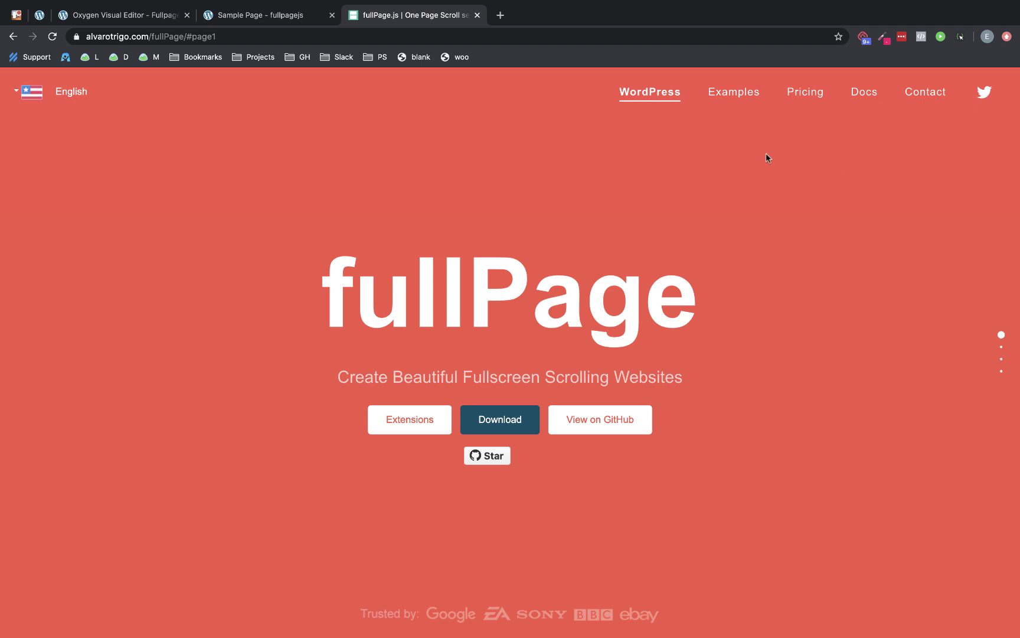
left_click(478, 15)
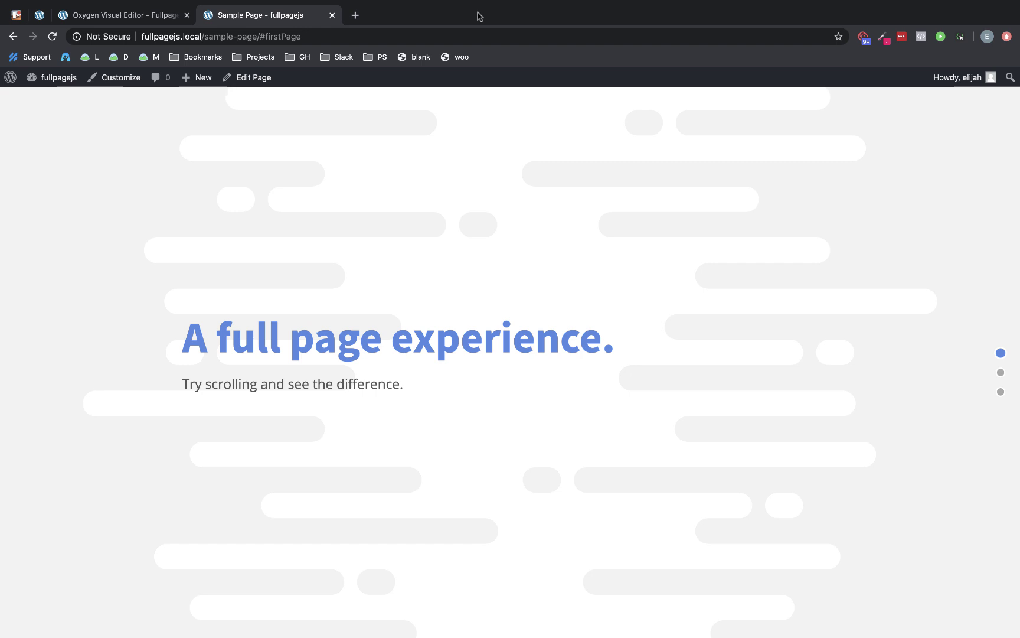
Step: Close the Sample Page tab and add a Div with ID 'fullpage' and width 100%
left_click(332, 15)
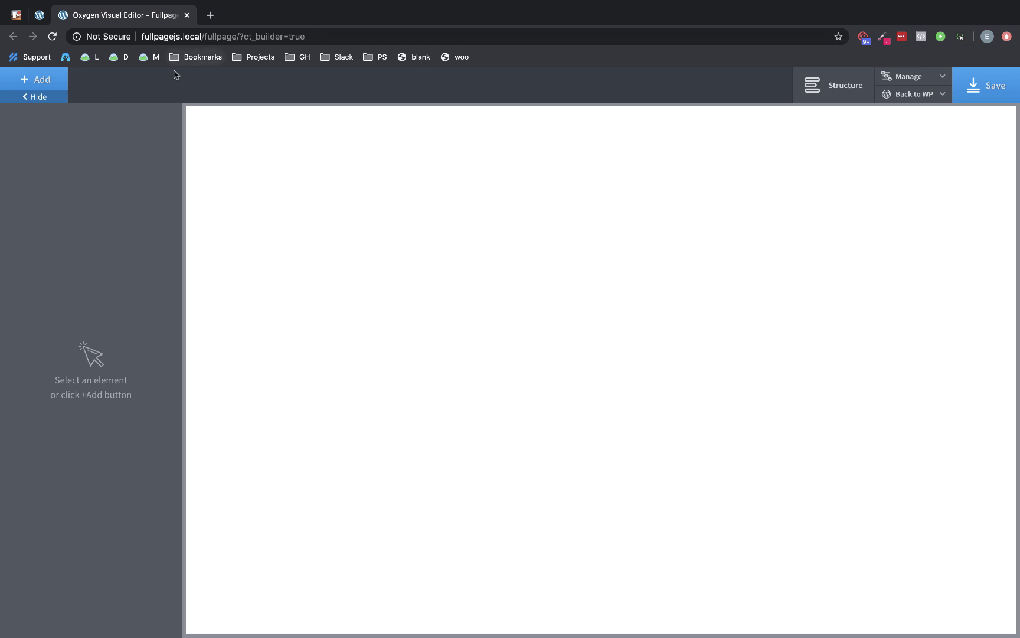
left_click(41, 79)
left_click(127, 196)
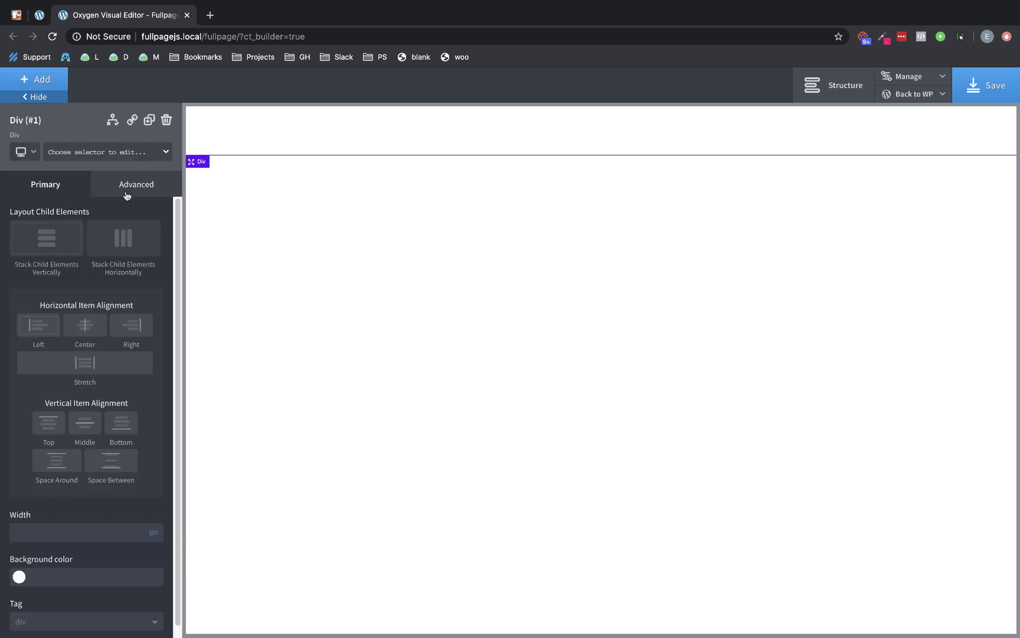
left_click(95, 154)
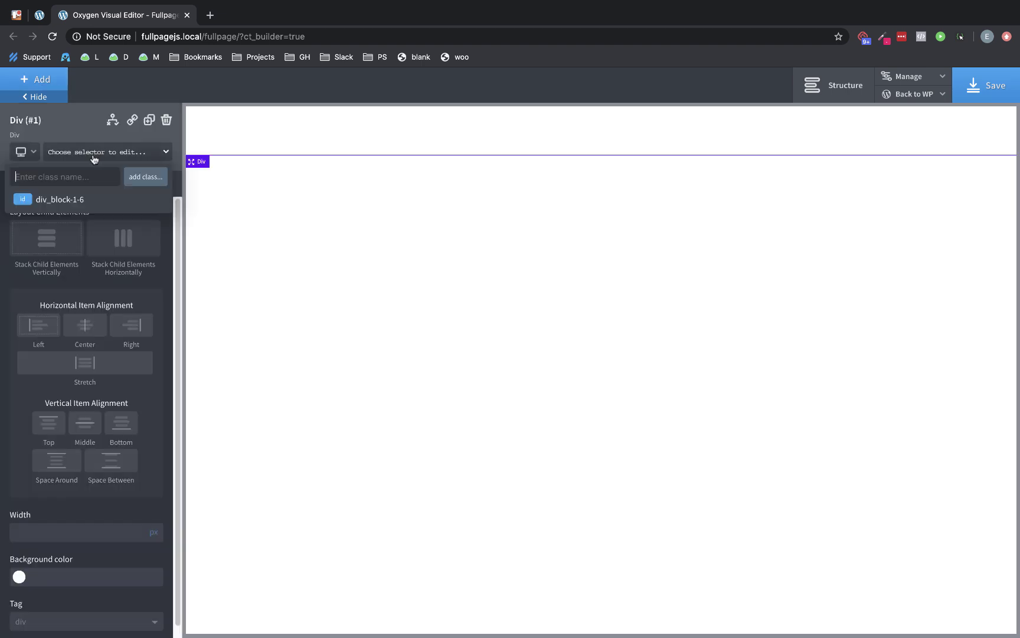
left_click(73, 197)
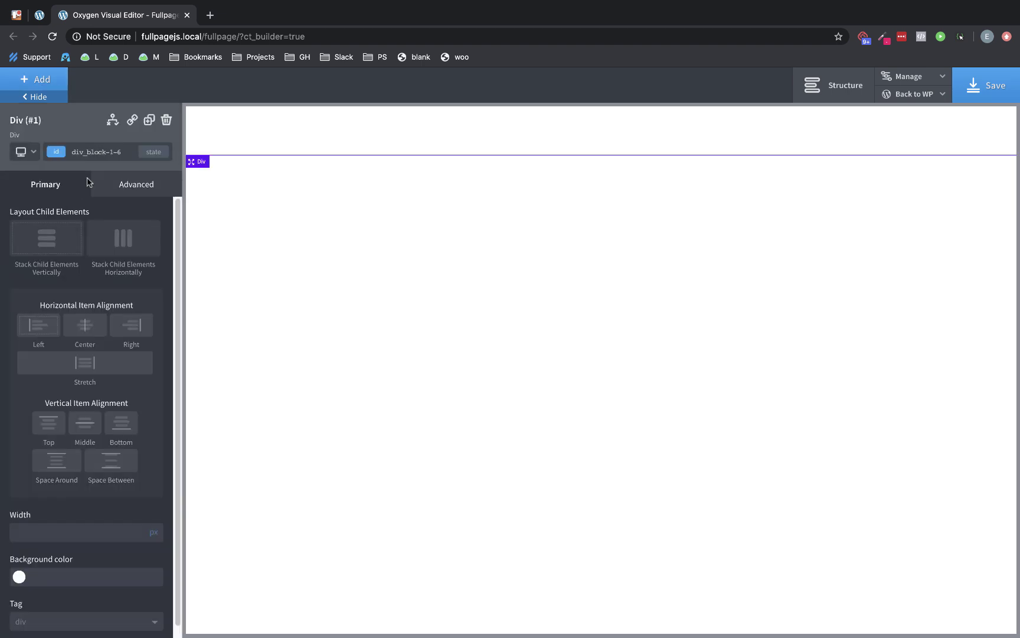
left_click(125, 154)
type("fullpage")
left_click(129, 531)
type("100")
Step: Add a Section inside the fullpage div and give it the class 'section'
left_click(37, 80)
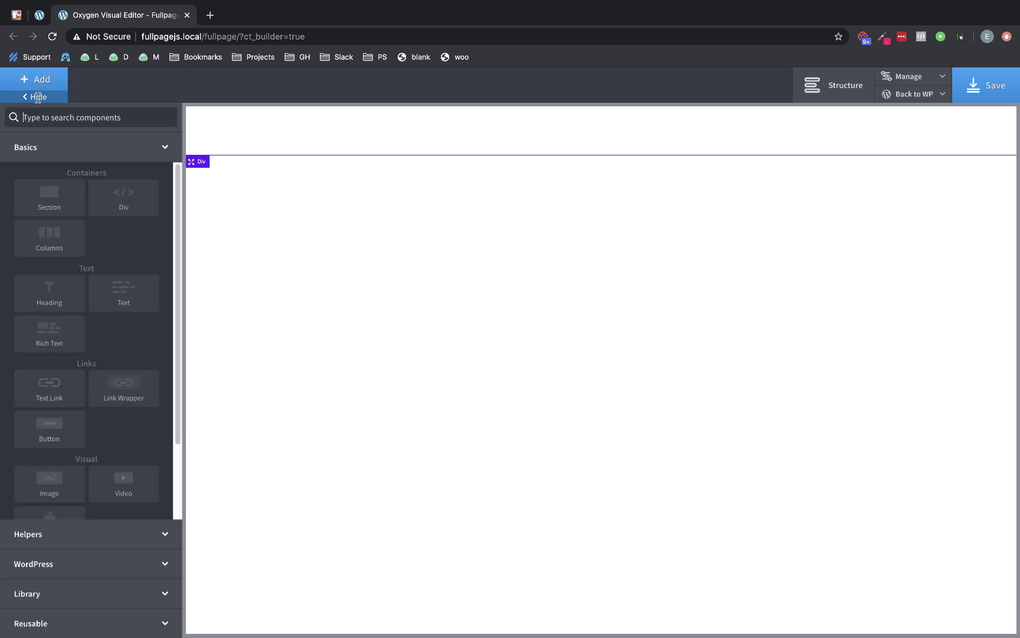
left_click(46, 197)
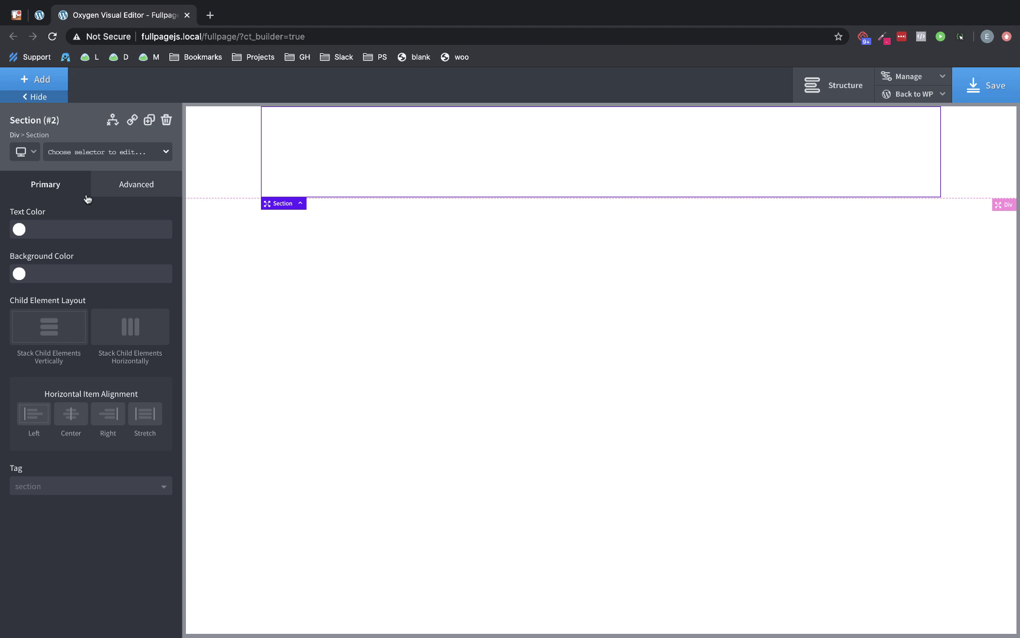
left_click(82, 152)
type("section")
key("Return")
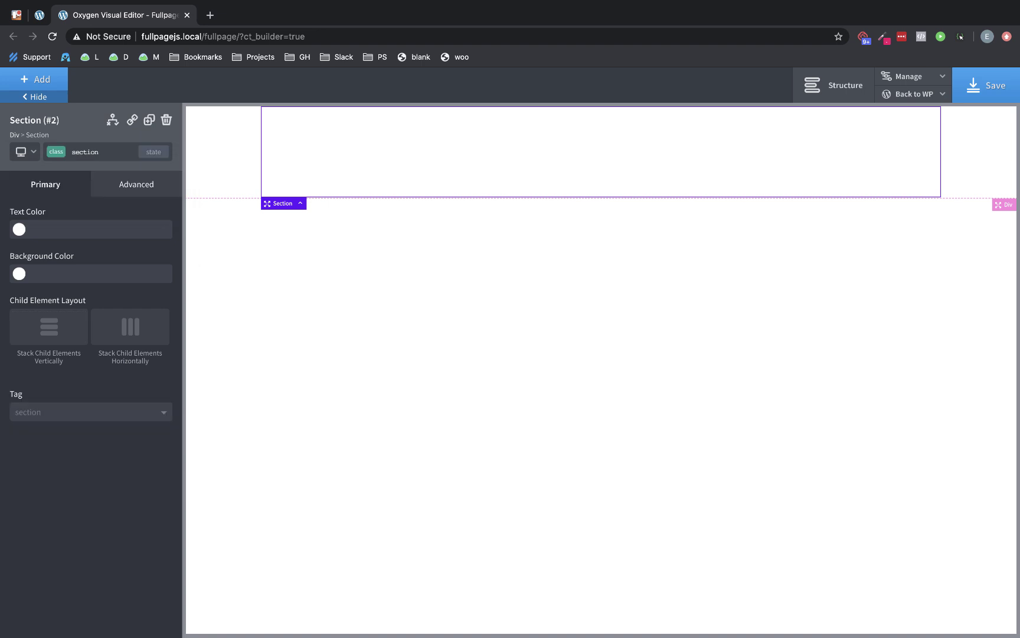
Step: Set the section's height to 100vh under Size & Spacing
left_click(110, 186)
left_click(106, 254)
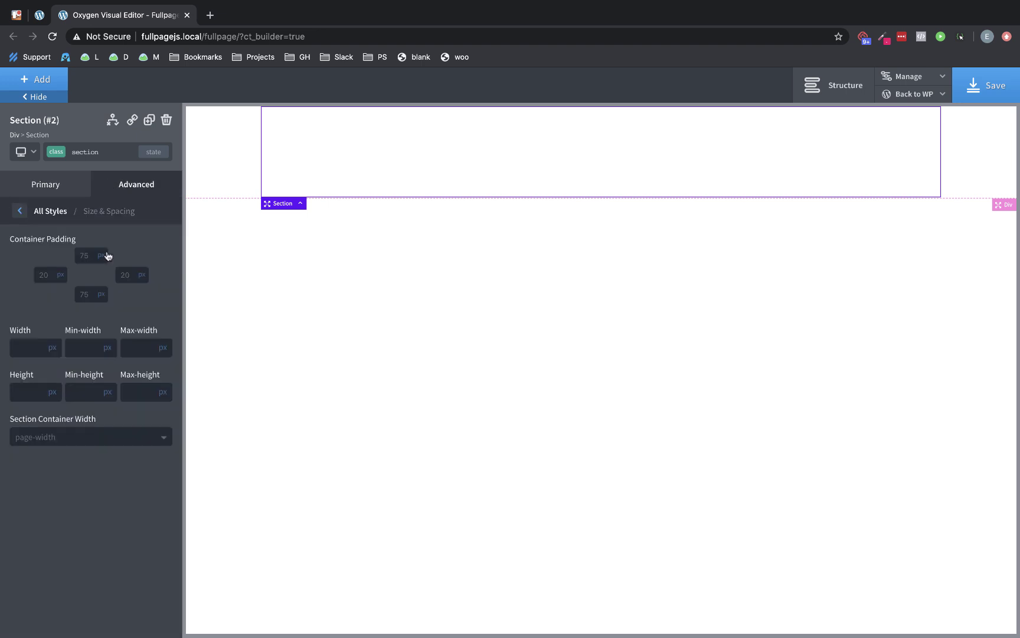
left_click(54, 393)
left_click(56, 434)
left_click(30, 392)
type("100")
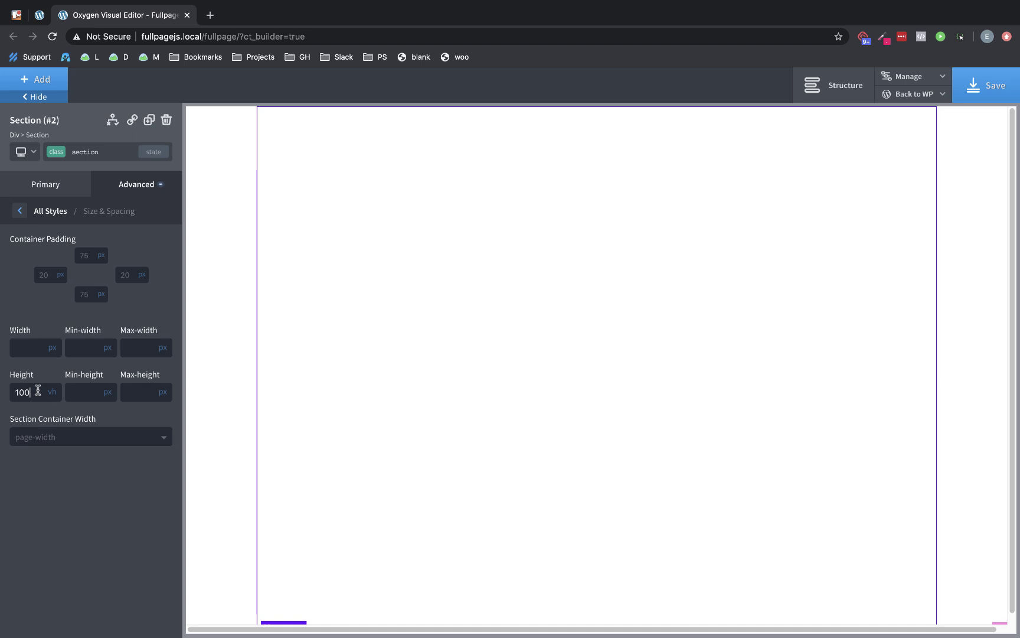
Step: Go to svgbackgrounds.com in a new tab and choose the Liquid Cheese pattern
left_click(210, 15)
type("svgbackgroun")
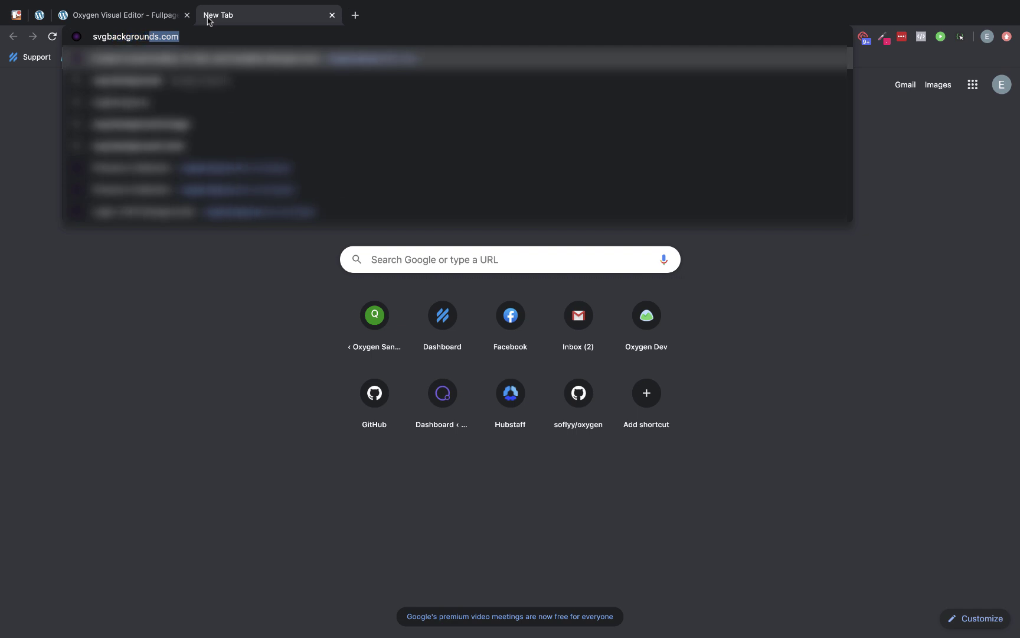
type("ds.com")
key("Return")
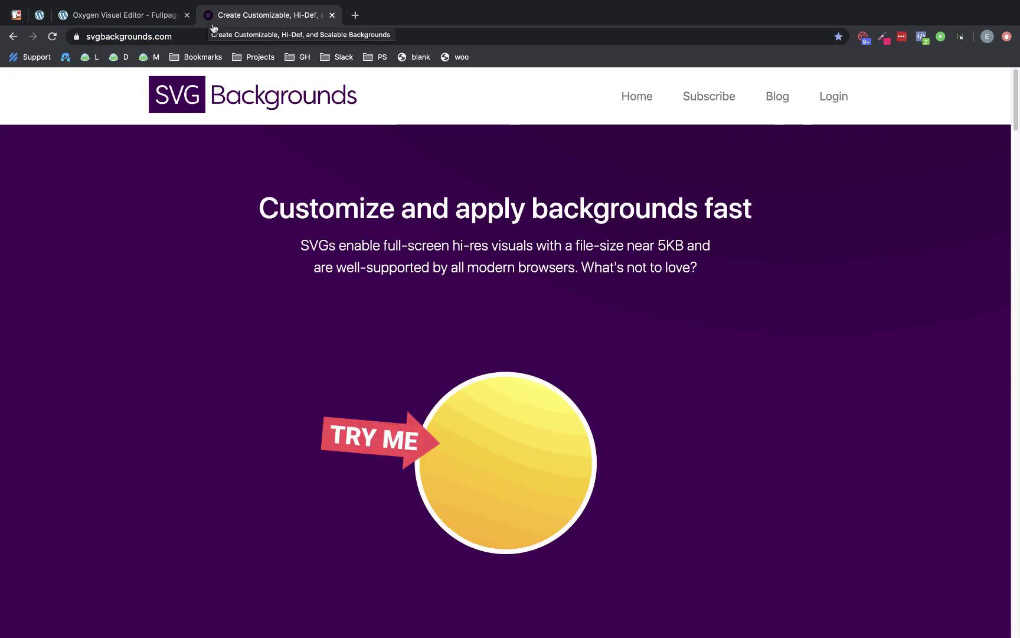
scroll(617, 319, "down", 8)
scroll(618, 319, "down", 1)
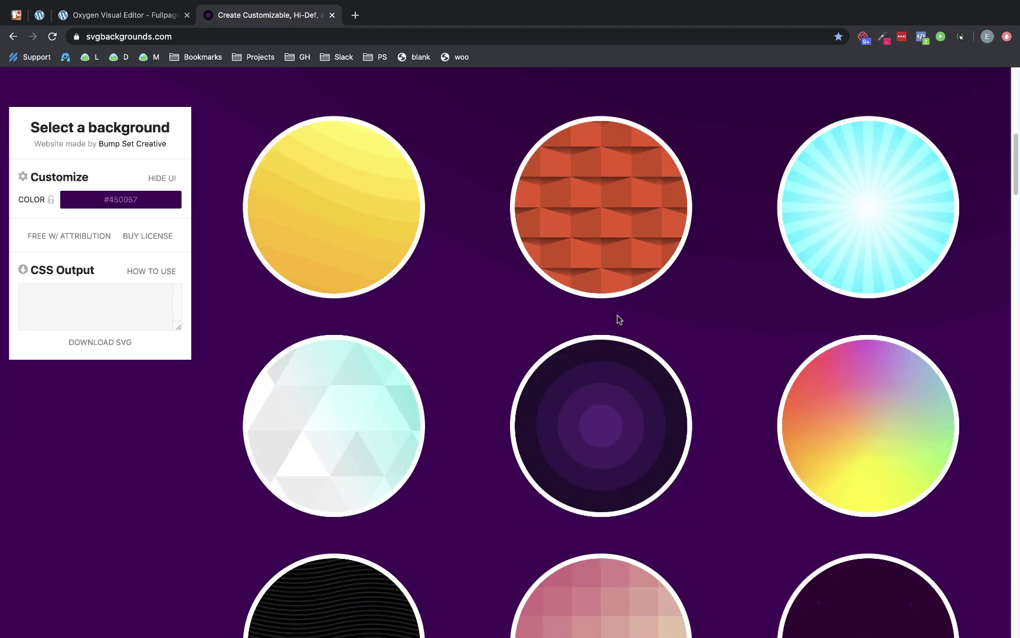
left_click(348, 234)
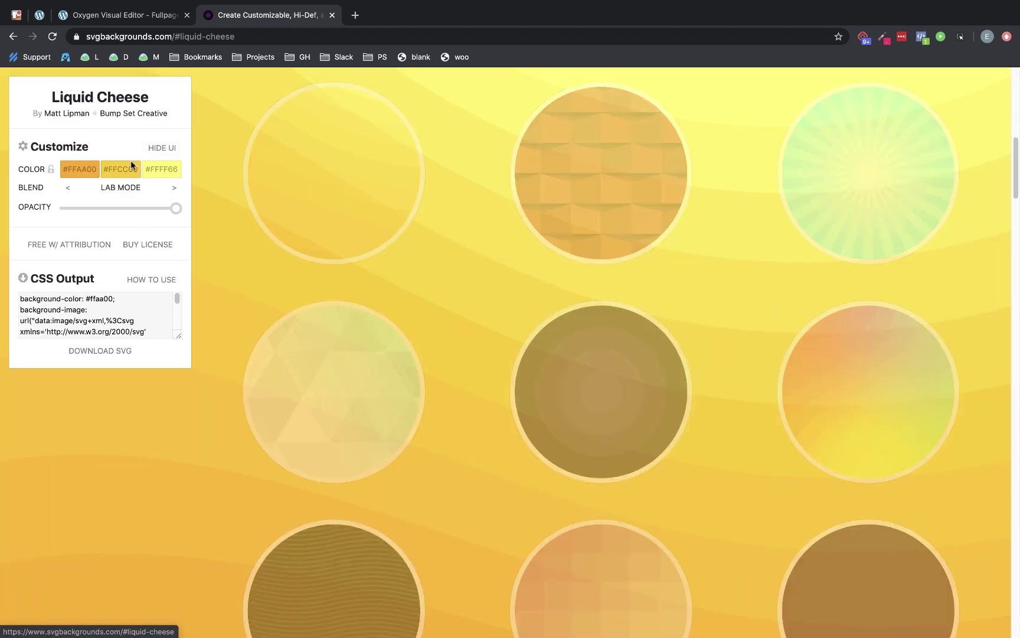
Step: Recolour Liquid Cheese to #FFFFFF, #E8E8E8 and #FFFFFF, then select the generated CSS
left_click(94, 176)
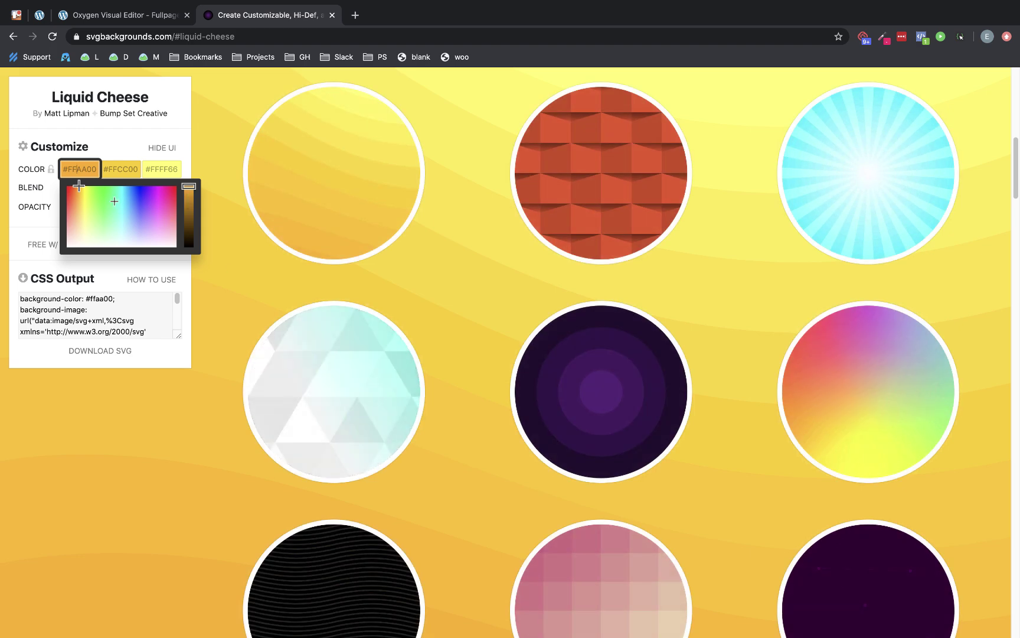
left_click(77, 230)
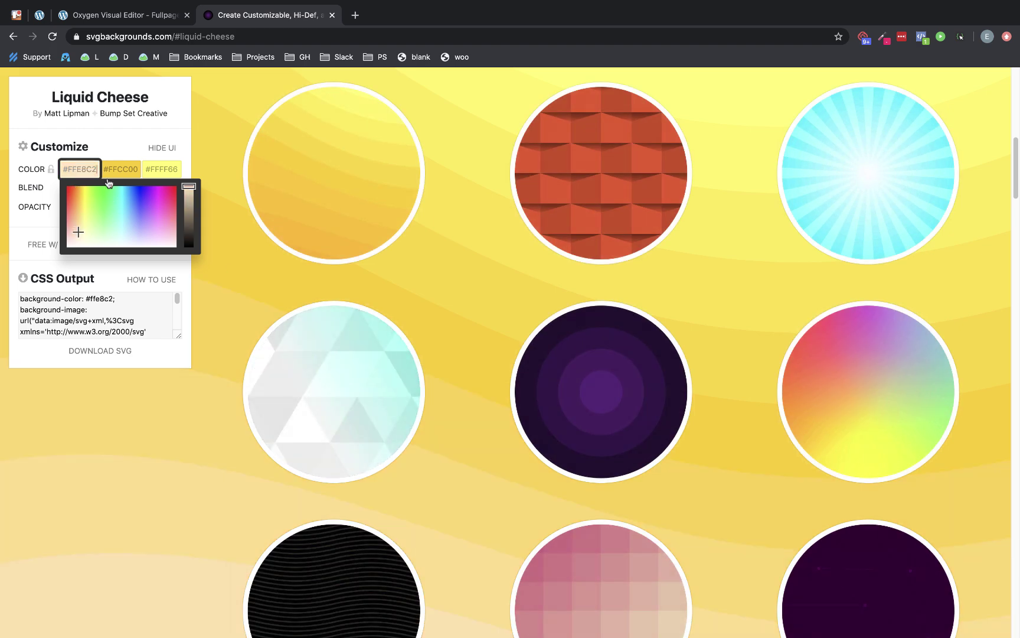
left_click(123, 170)
left_click(123, 232)
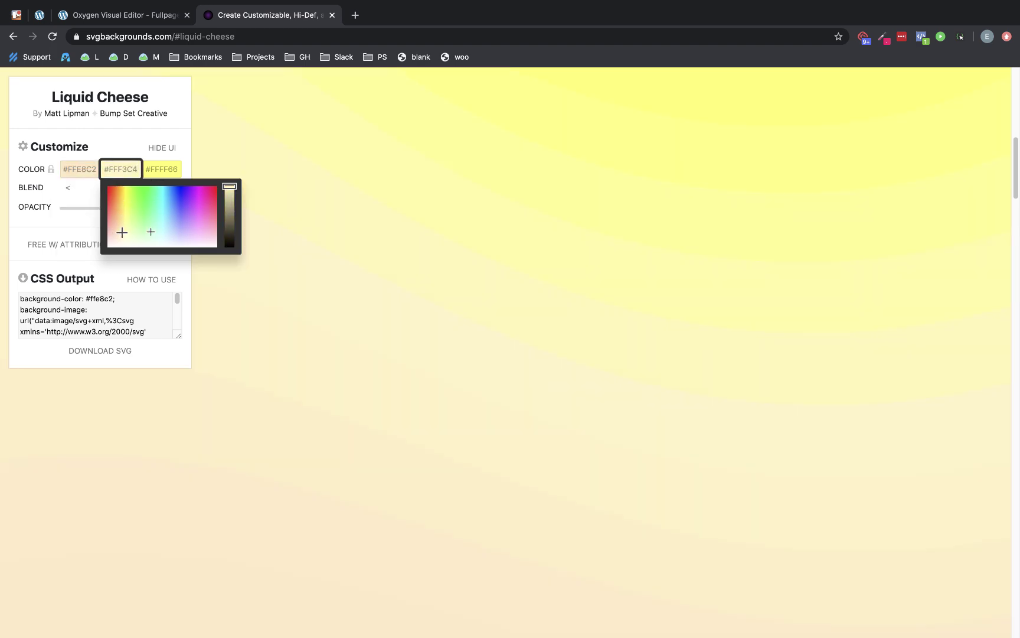
left_click(162, 169)
left_click(168, 238)
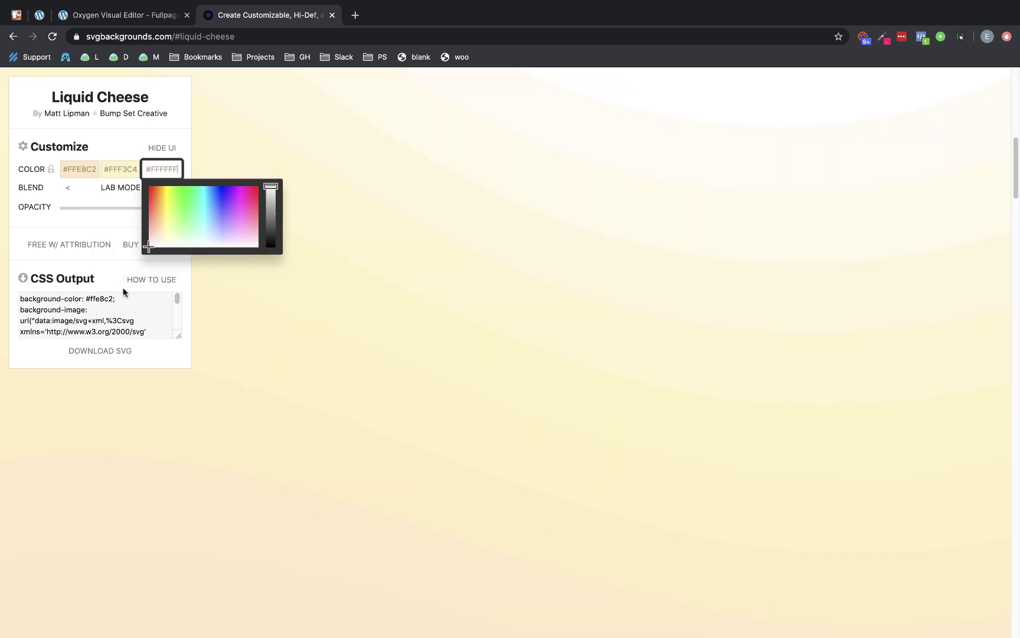
left_click(110, 169)
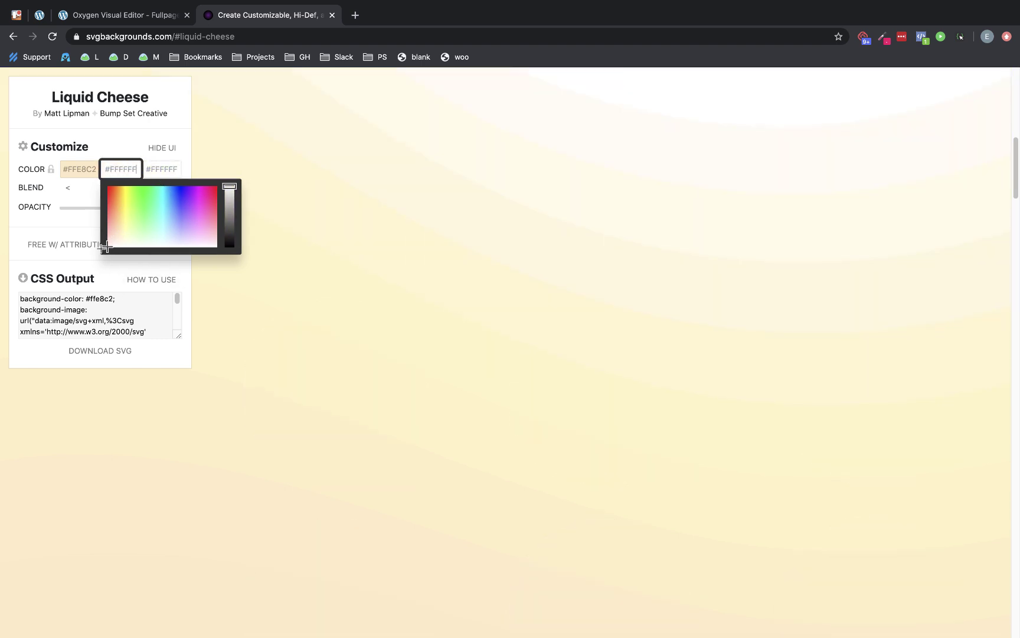
left_click(107, 247)
left_click_drag(229, 234, 230, 190)
left_click(65, 163)
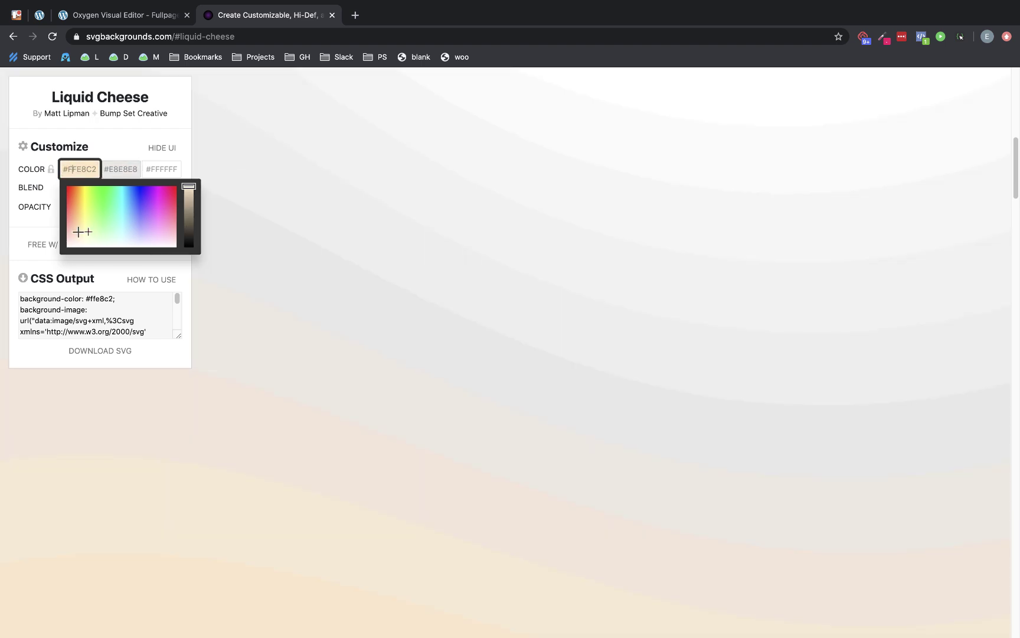
left_click(71, 246)
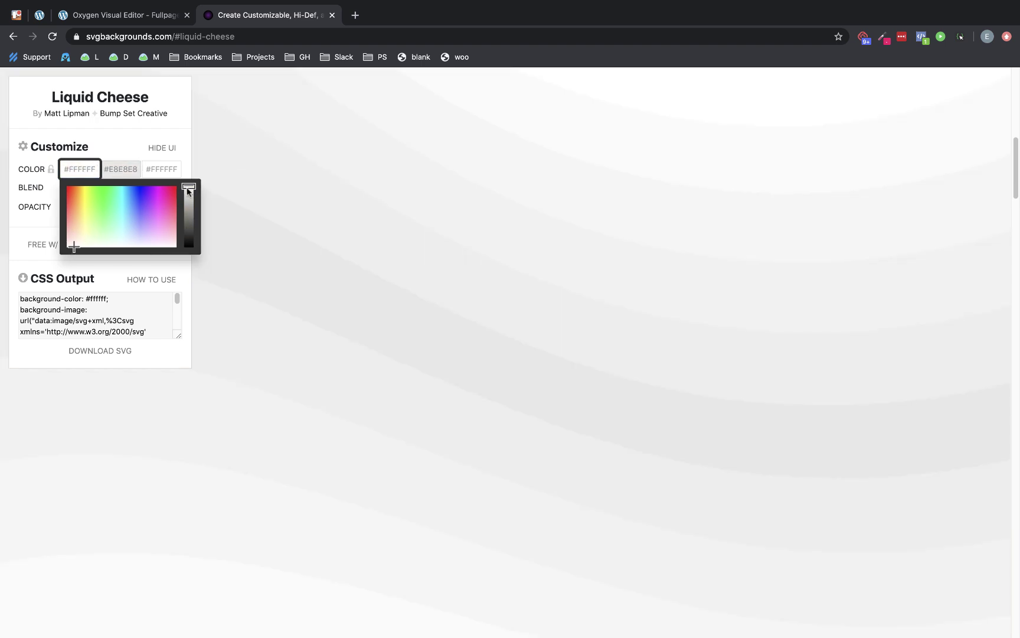
left_click(89, 315)
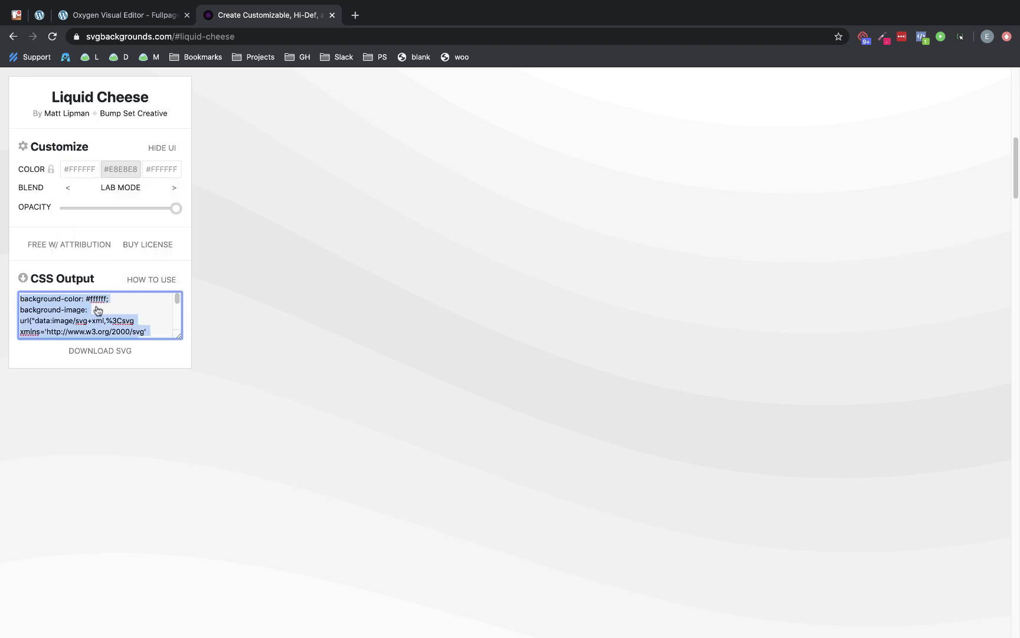
Step: Paste the Liquid Cheese SVG background CSS, fixed and cover, into the section ID's Custom CSS
left_click(117, 5)
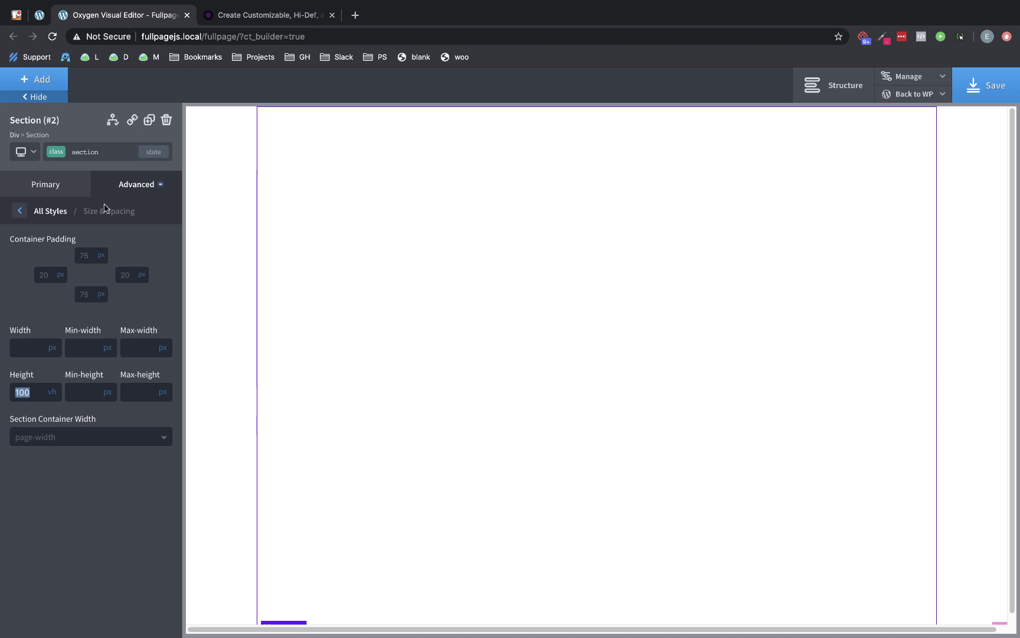
left_click(57, 154)
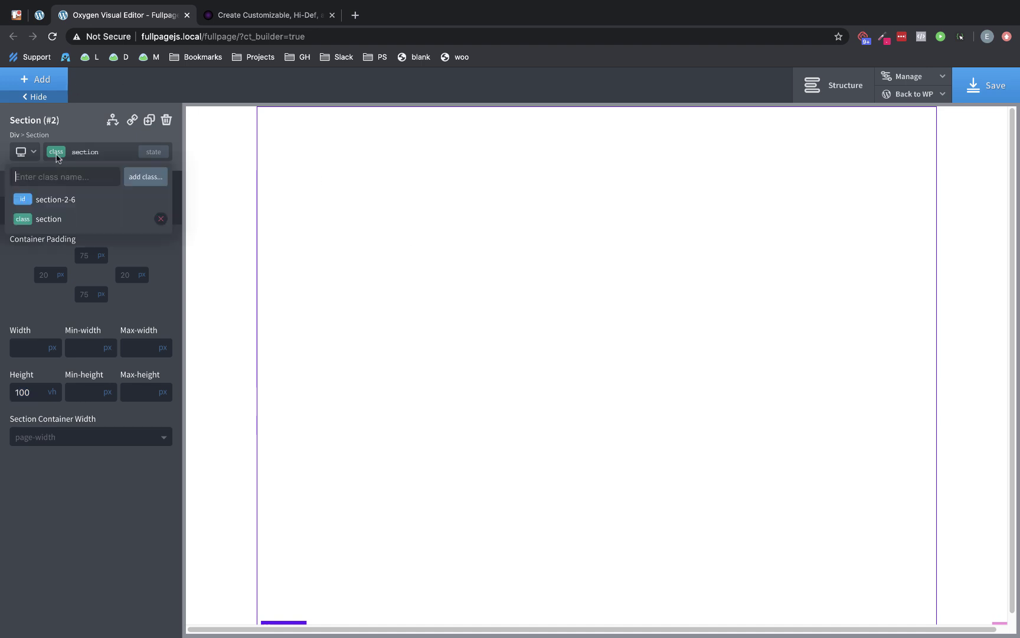
left_click(53, 199)
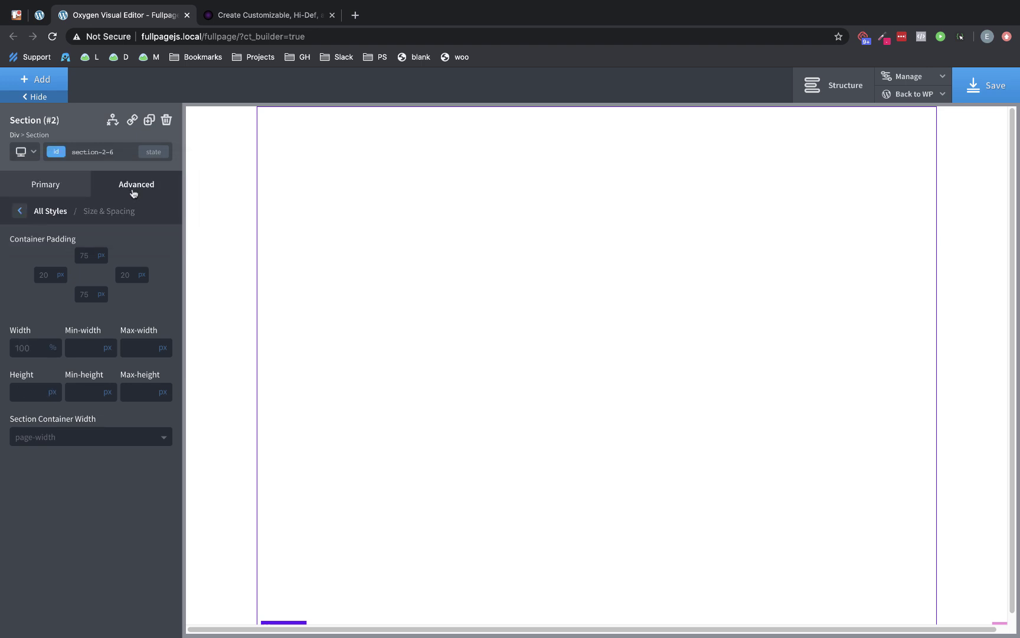
left_click(132, 193)
left_click(88, 405)
key("super+v")
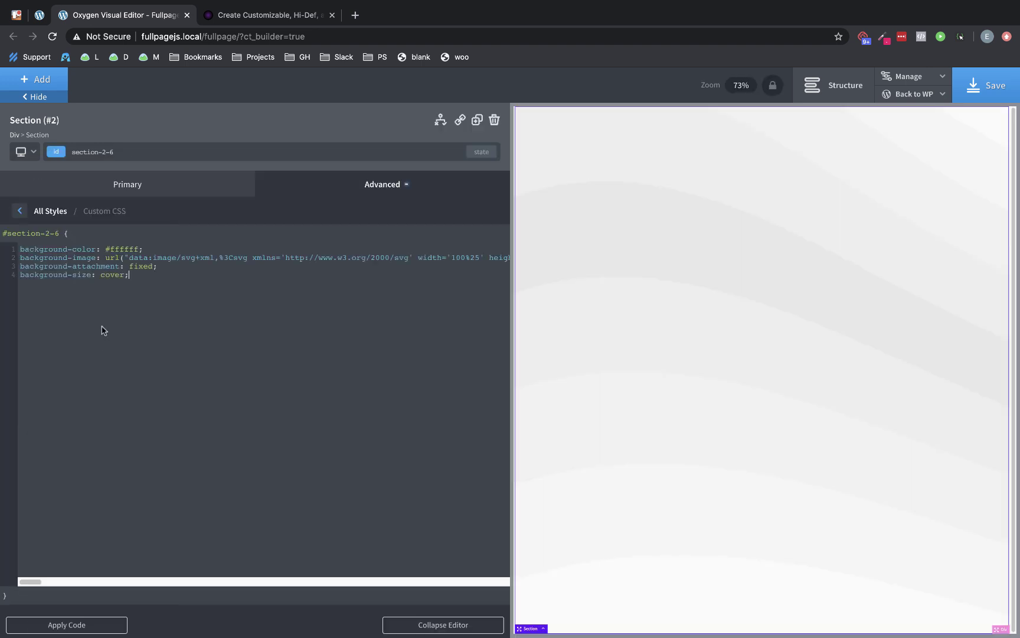
left_click(20, 211)
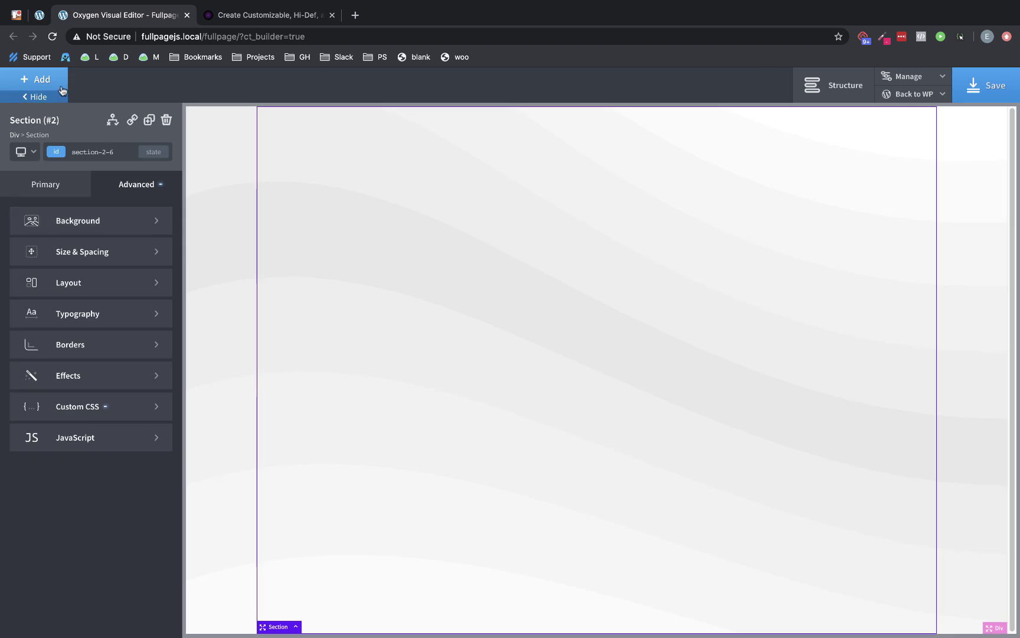
Step: Add a 50/50 Columns element to the section and select the left column
left_click(61, 86)
left_click(49, 237)
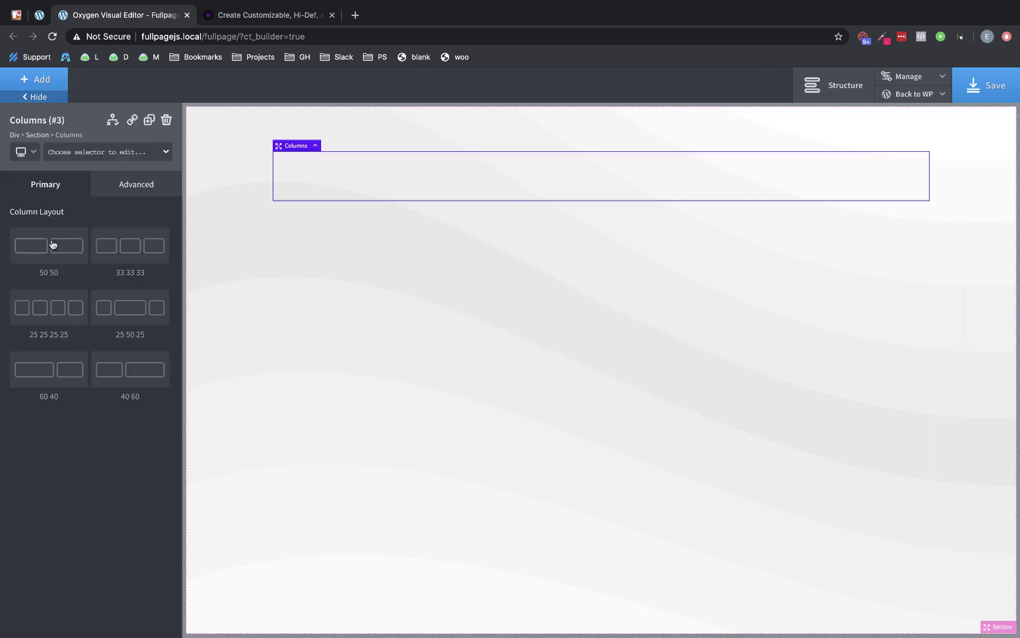
left_click(47, 247)
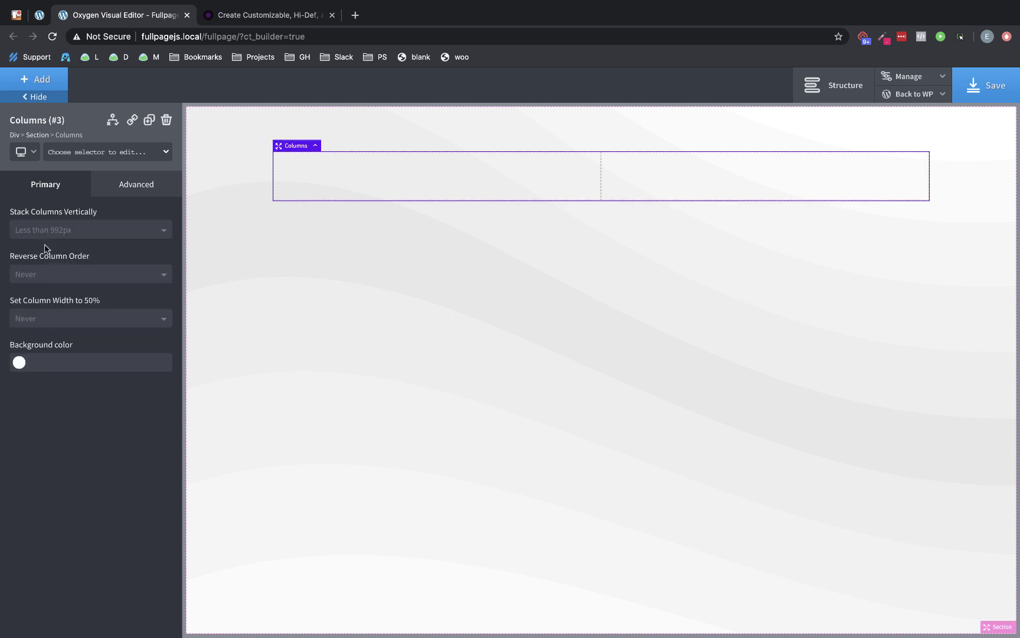
left_click(329, 181)
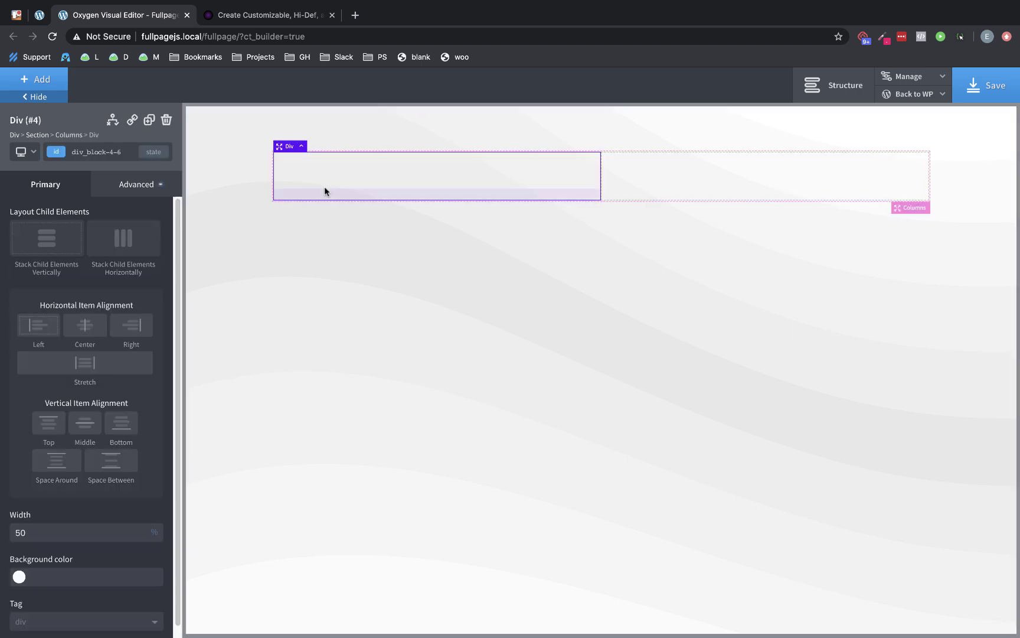
Step: Add a primary-blue heading reading 'This is a full page.' to the left column
left_click(35, 79)
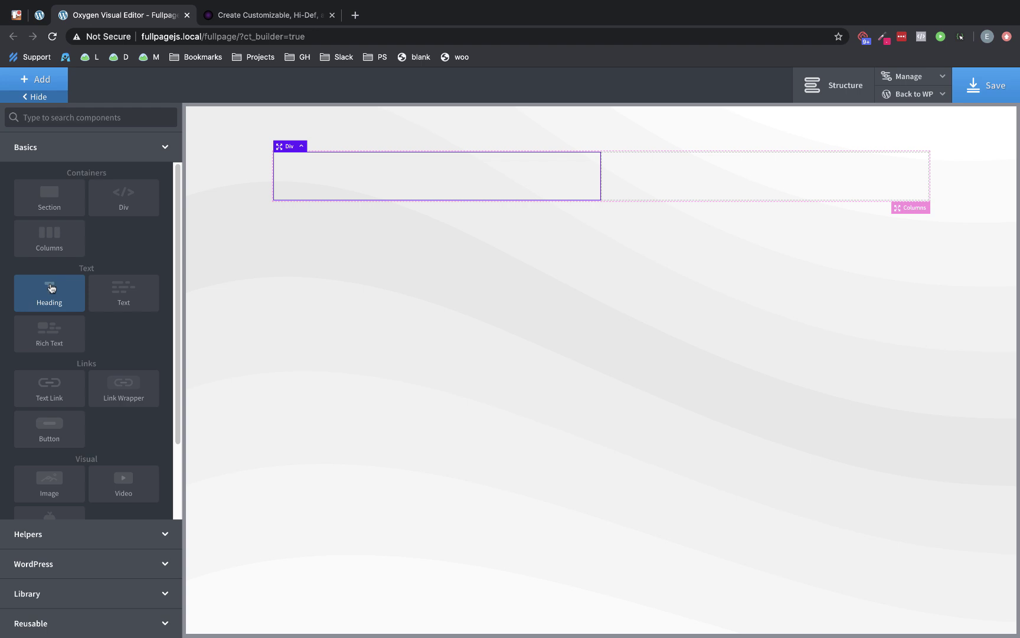
left_click(54, 290)
left_click(18, 272)
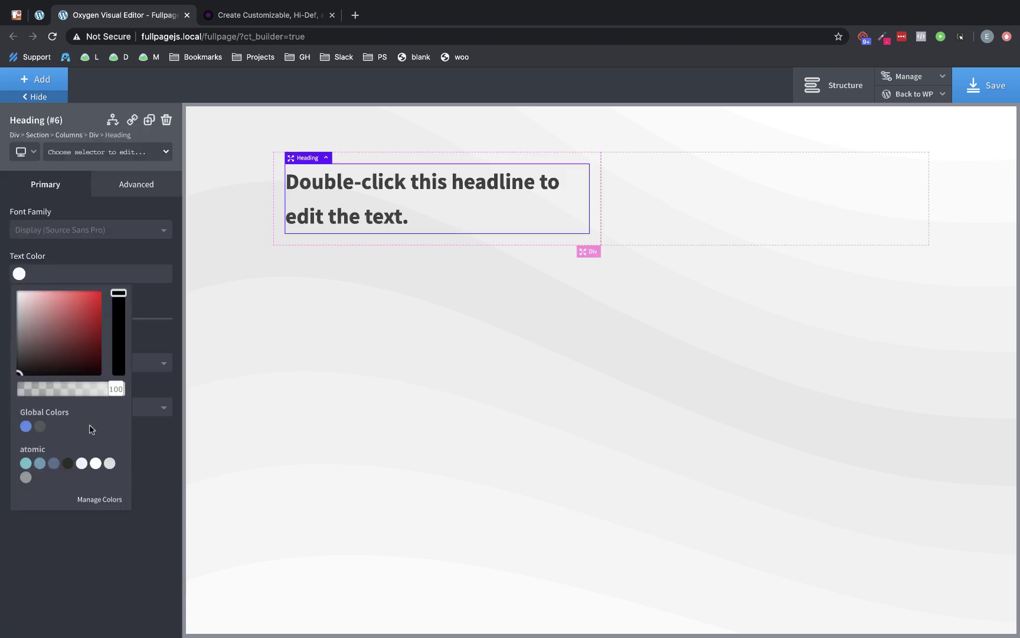
left_click(25, 426)
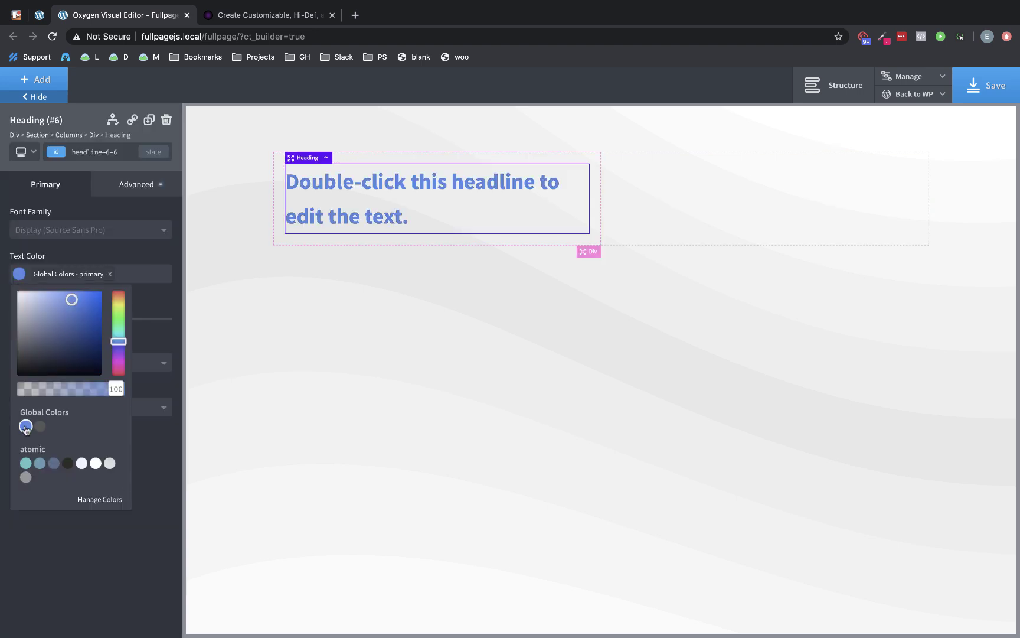
double_click(351, 220)
type("THis is")
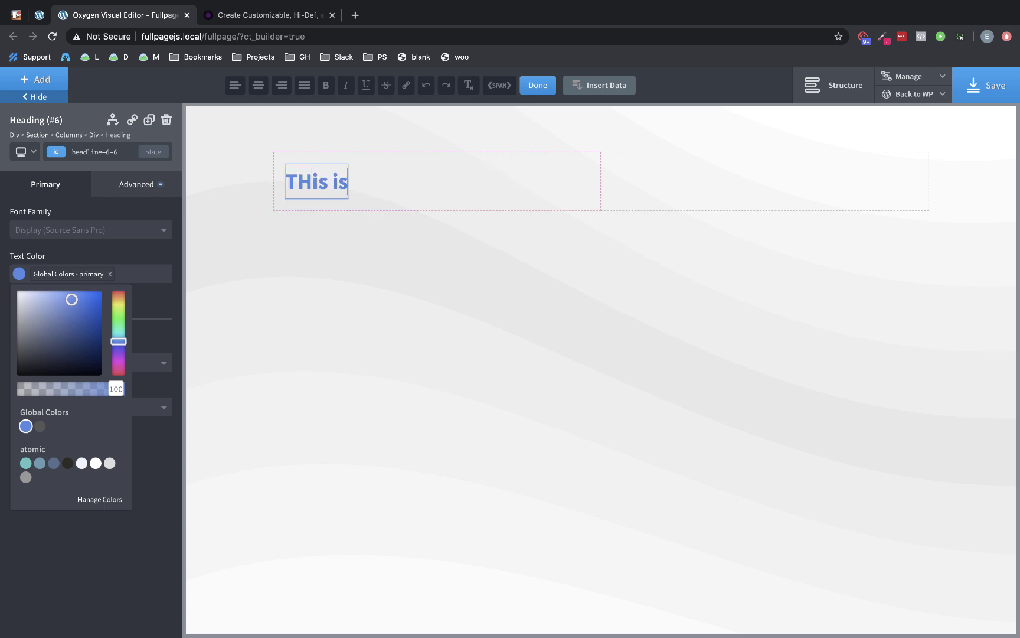
key("BackSpace")
key("BackSpace")
key("BackSpace")
key("BackSpace")
key("BackSpace")
key("BackSpace")
type("his is a full page.")
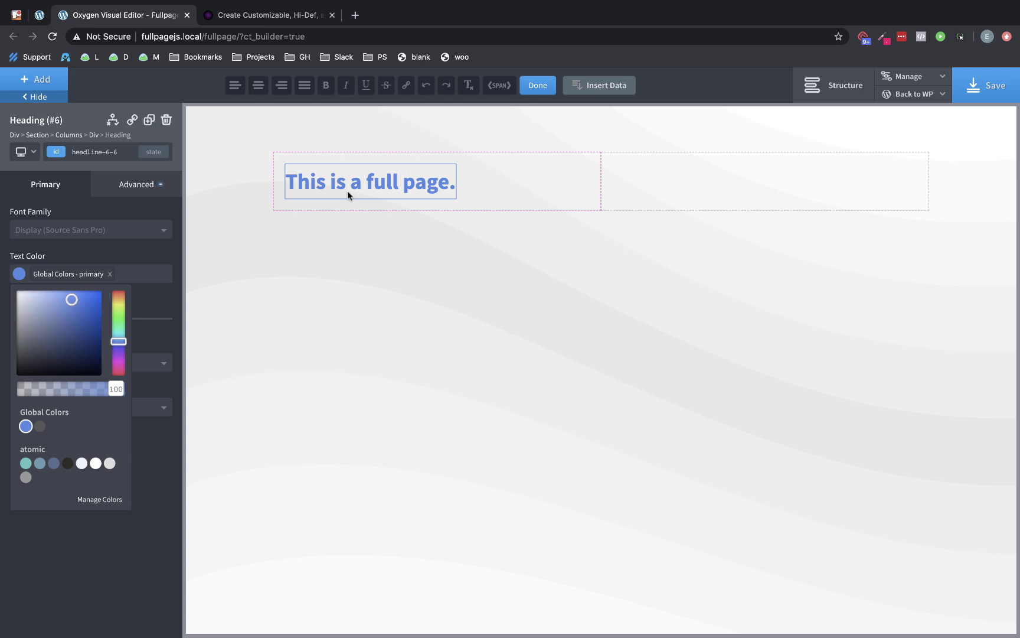
Step: Add a text block below the heading reading 'Isn't it really nice?'
left_click(59, 79)
left_click(127, 288)
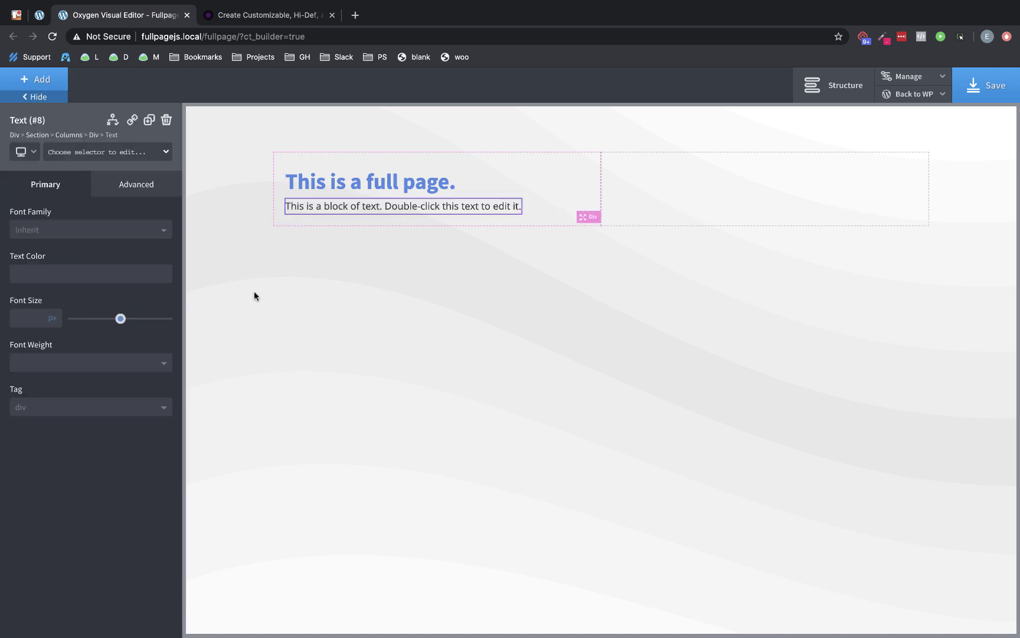
double_click(430, 209)
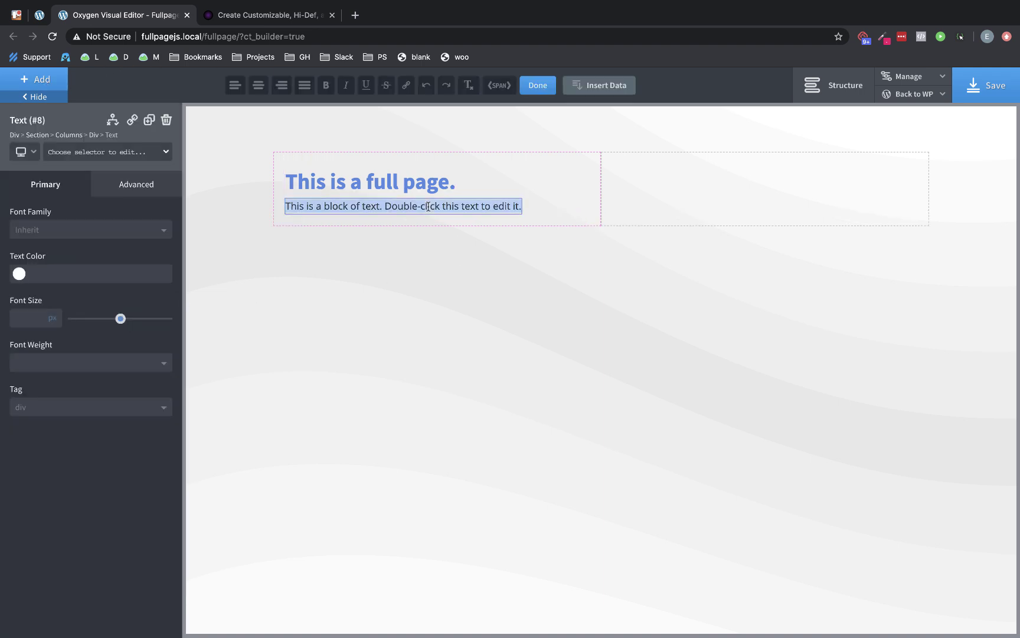
type("Isn't it really nice?")
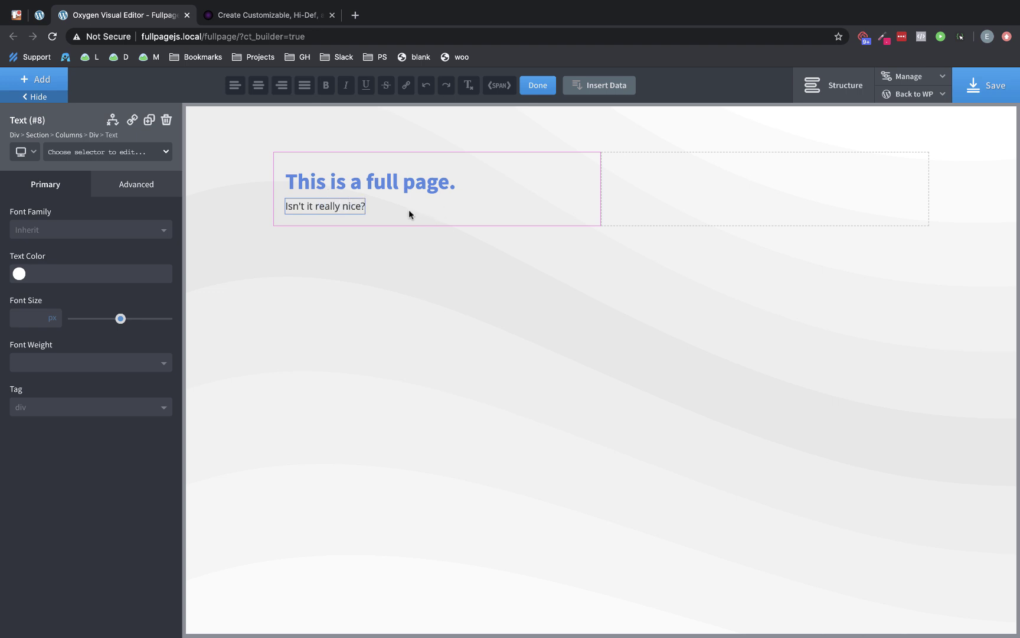
Step: Set the heading's line height to 1.2 and centre the left column's content vertically
left_click(403, 185)
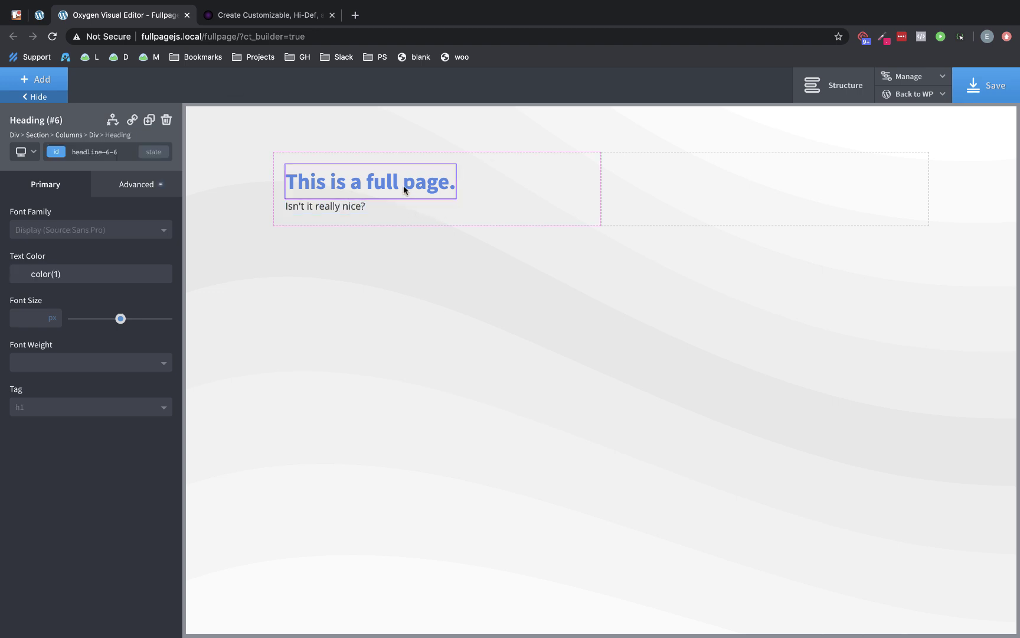
left_click(131, 182)
left_click(108, 312)
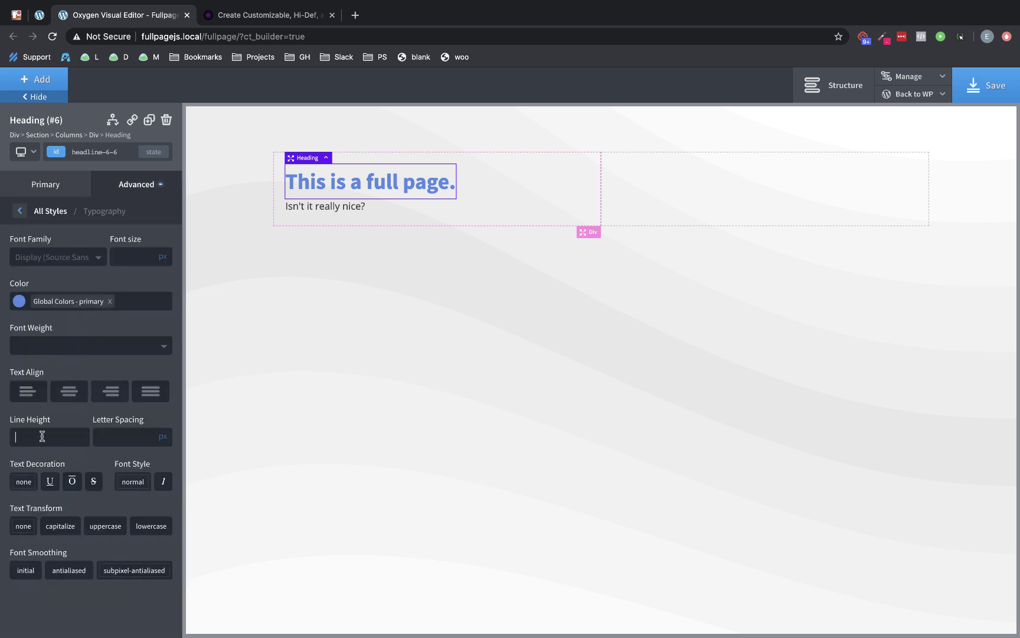
type("1.2")
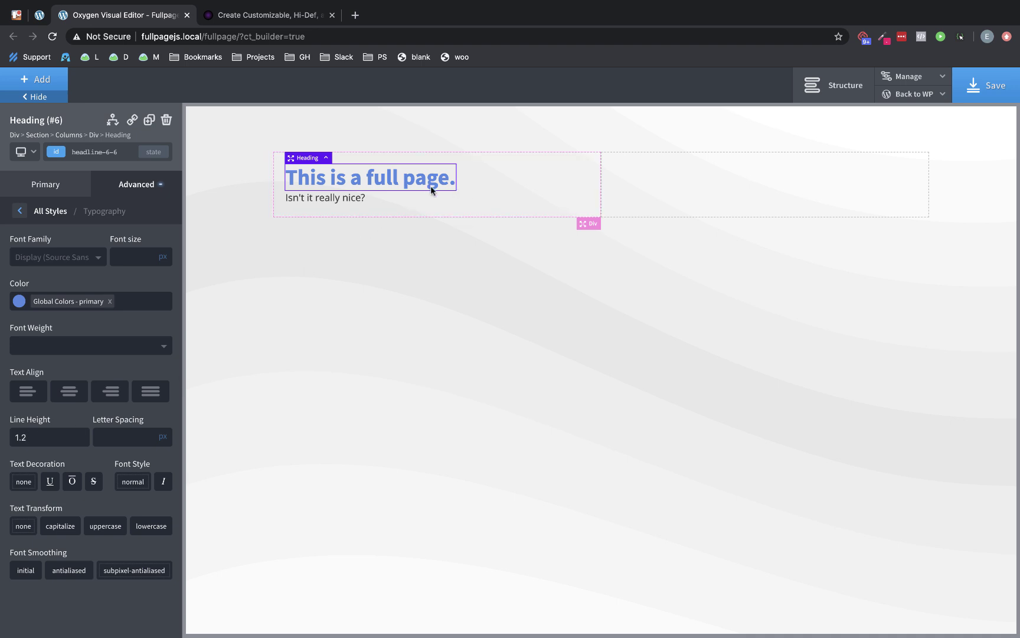
mouse_move(429, 189)
left_click(505, 193)
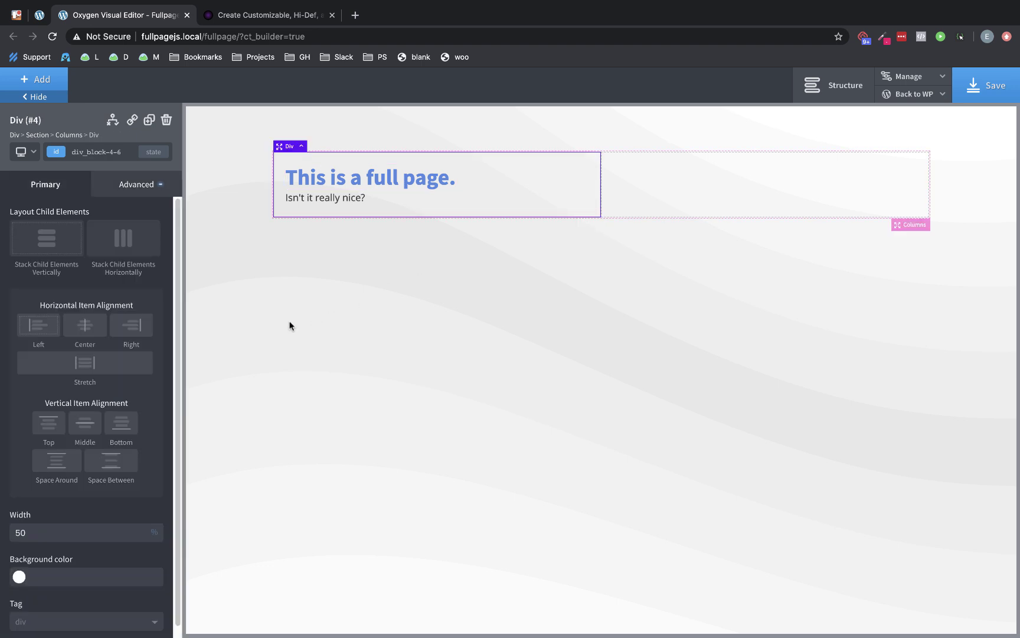
left_click(85, 424)
Step: Add an Image element to the empty right column
left_click(713, 177)
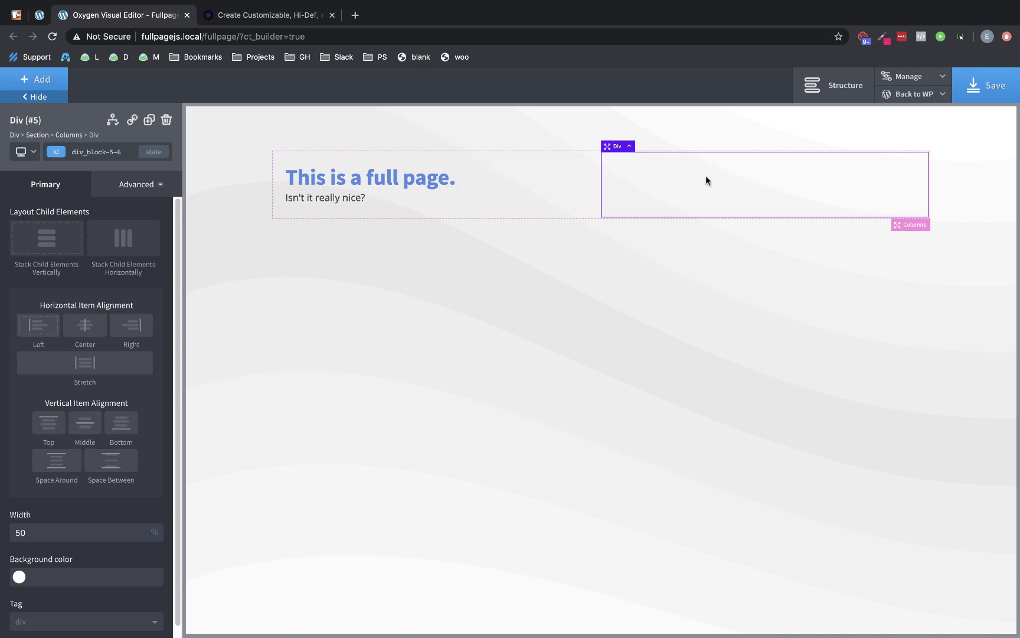
left_click(38, 81)
type("image")
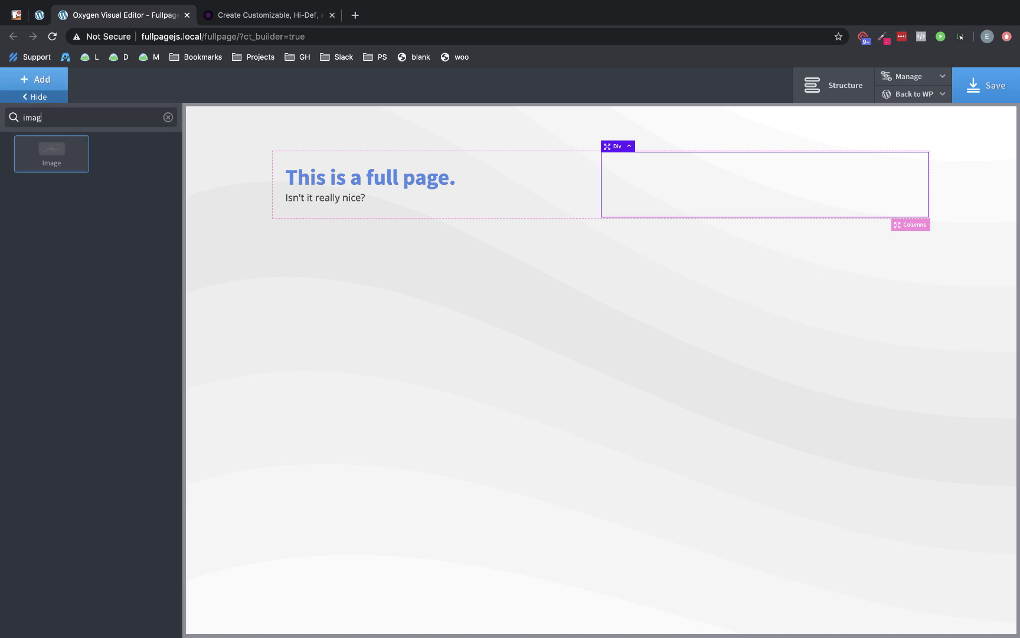
left_click(41, 158)
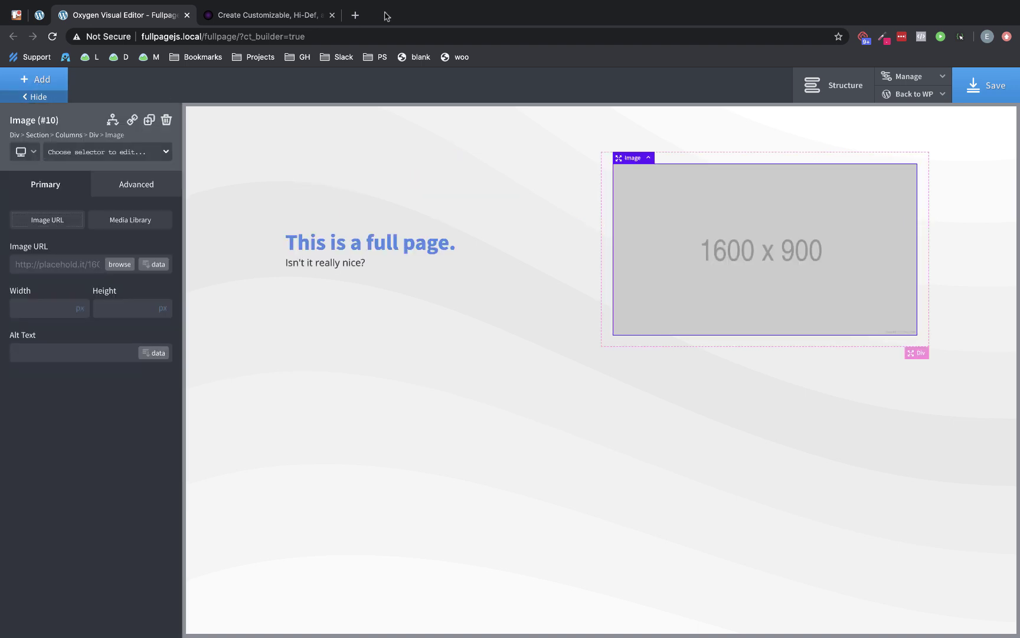
Step: Search Pexels for 'plants' and download the leaves-with-droplets photo at Medium (1280 x 960)
left_click(355, 16)
type("pexels.com")
key("Return")
left_click(355, 243)
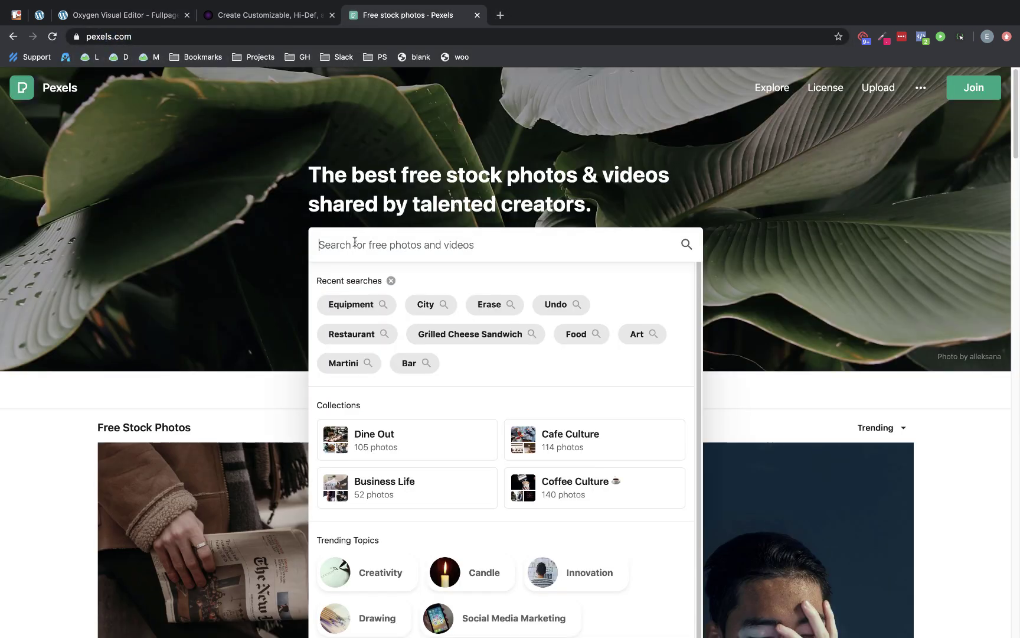
type("plants")
key("Return")
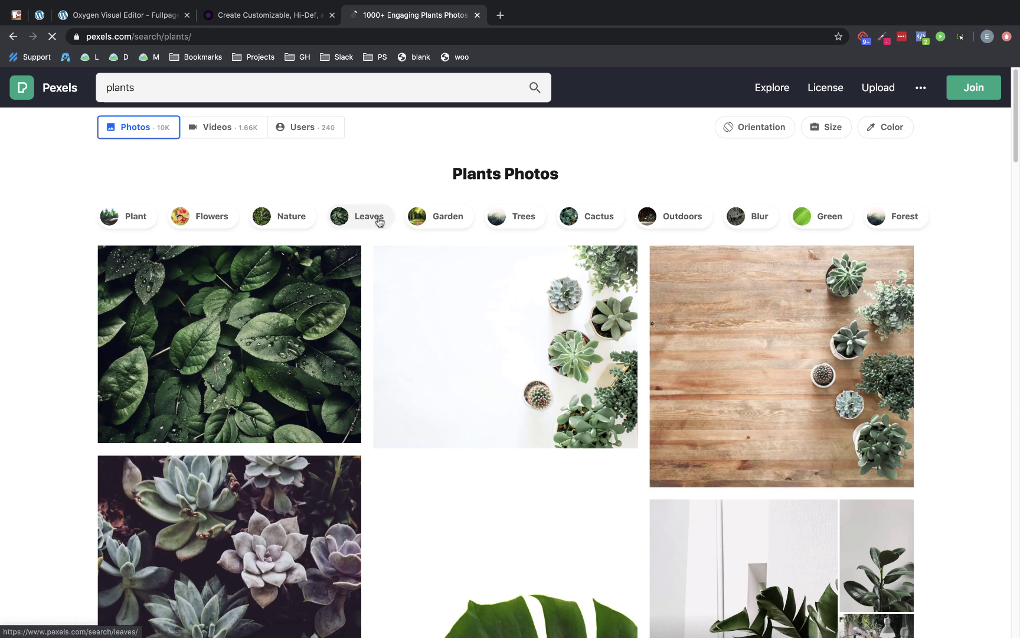
left_click(331, 271)
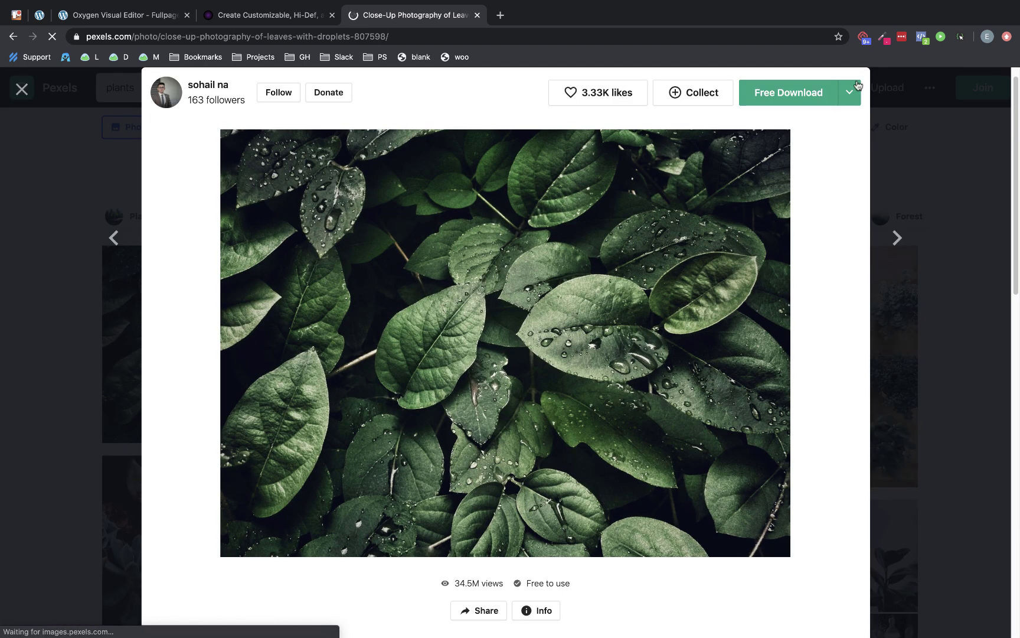
left_click(850, 93)
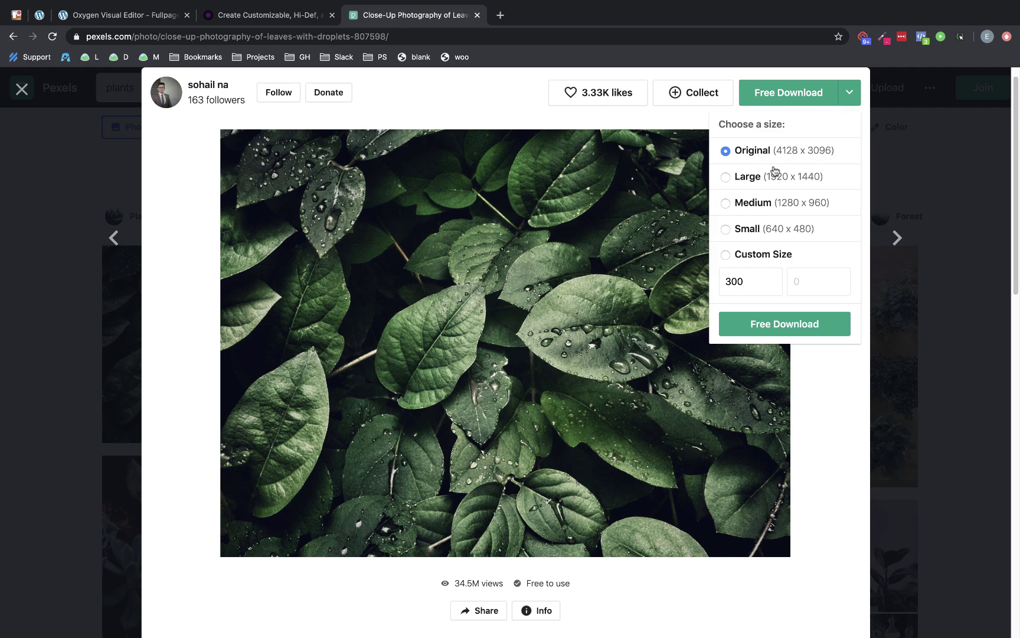
left_click(725, 203)
left_click(771, 331)
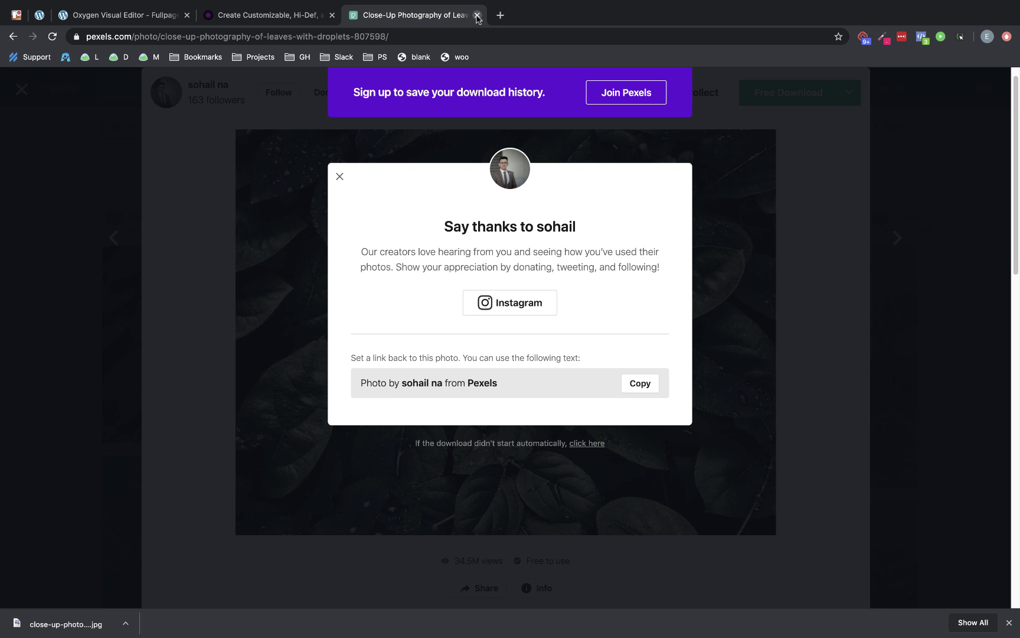
Step: Upload the downloaded leaf photo and insert it into the image placeholder
left_click(477, 15)
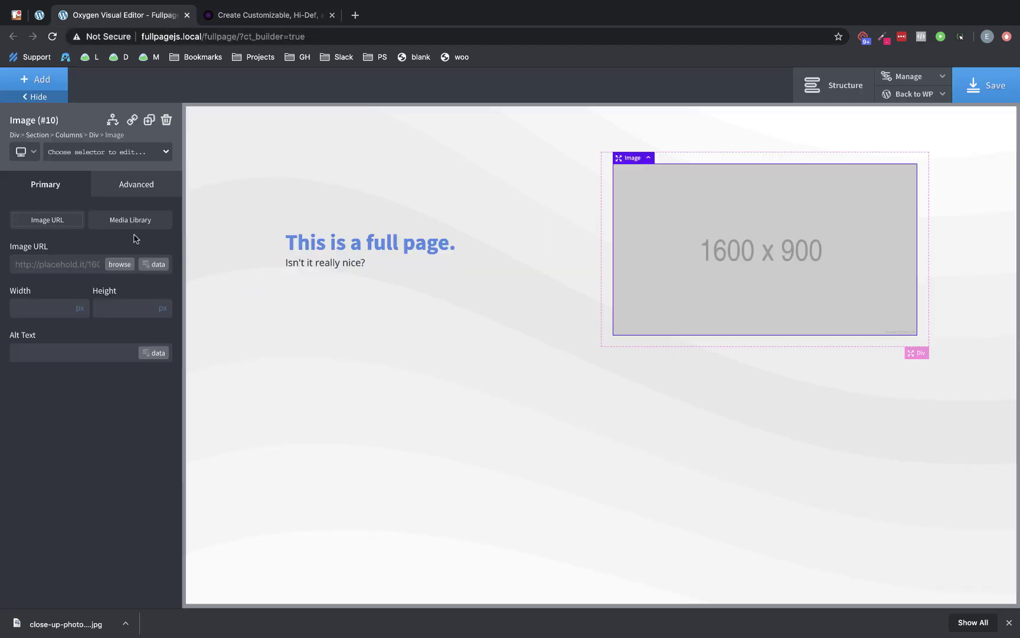
left_click(119, 264)
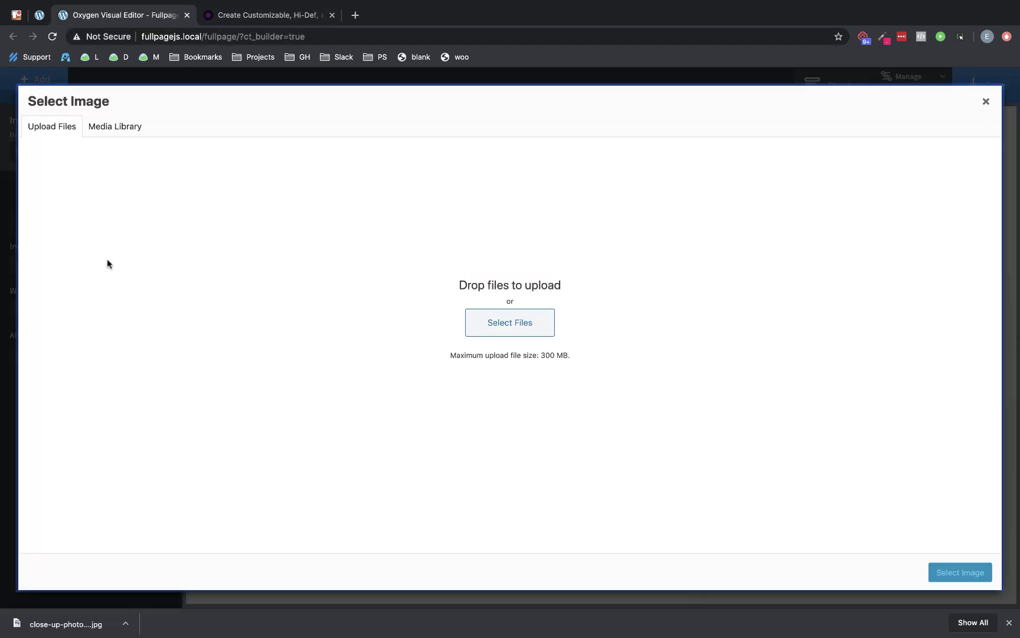
left_click_drag(65, 624, 407, 284)
left_click(968, 577)
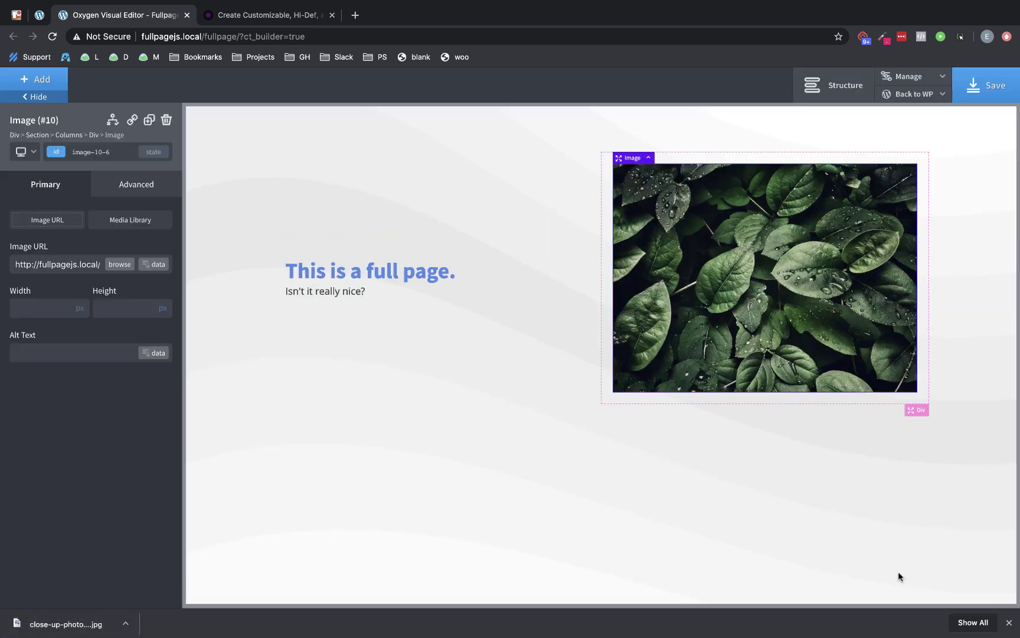
Step: Round the image's corners with a border radius of 12
left_click(140, 193)
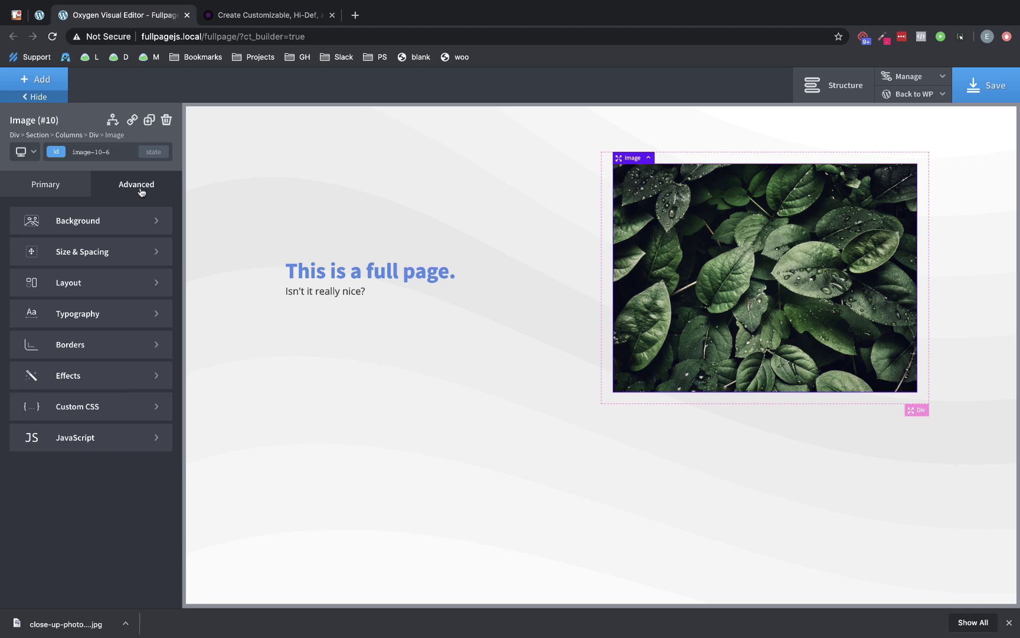
left_click(108, 353)
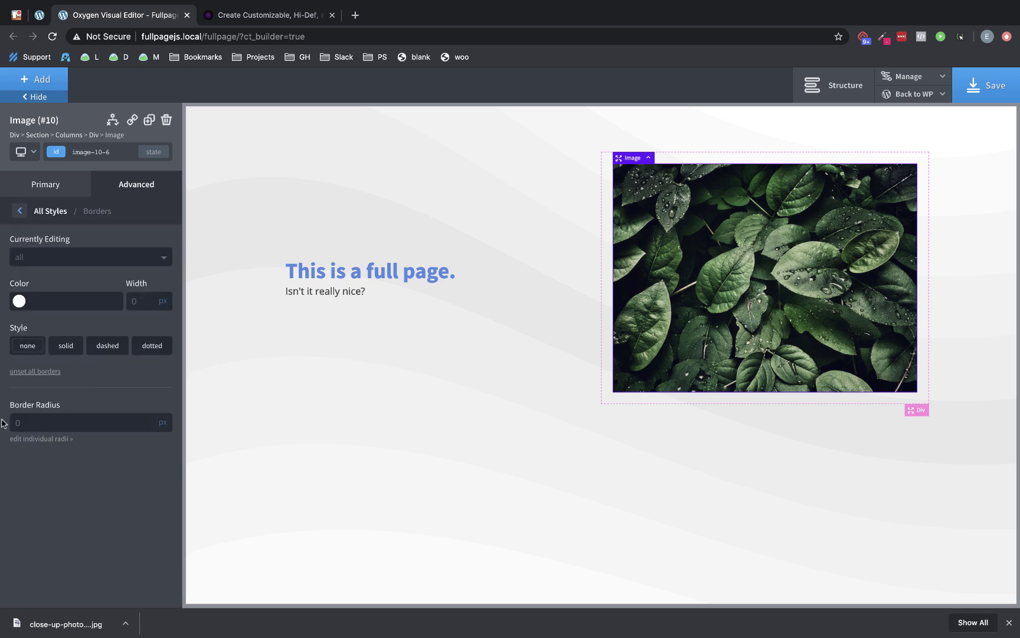
type("12")
Step: Give the image a semi-transparent black box shadow: offset 0/8, larger blur, spread -10
left_click(134, 187)
left_click(73, 376)
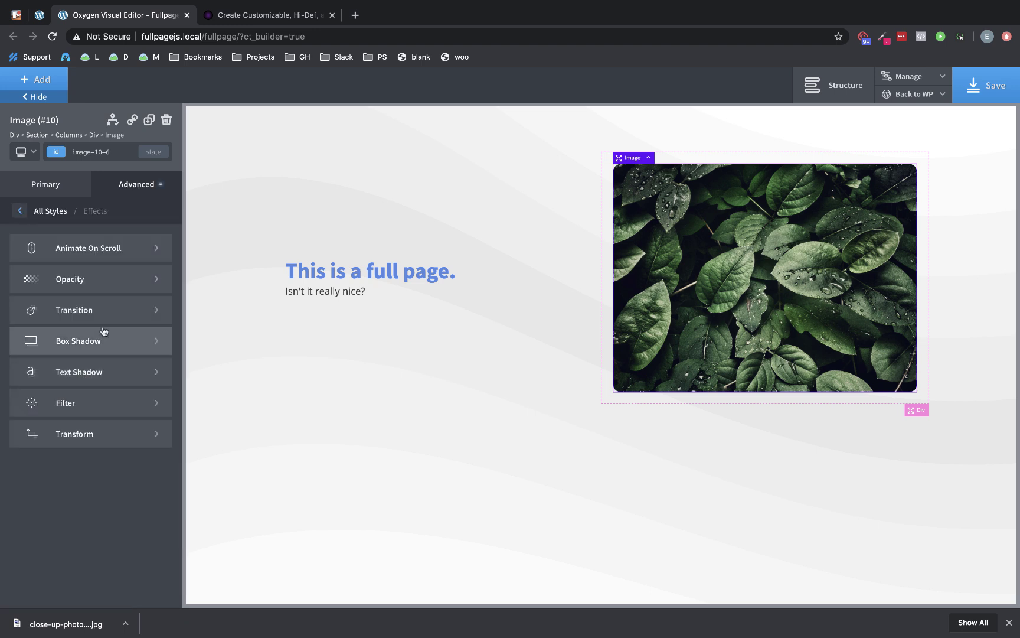
left_click(98, 346)
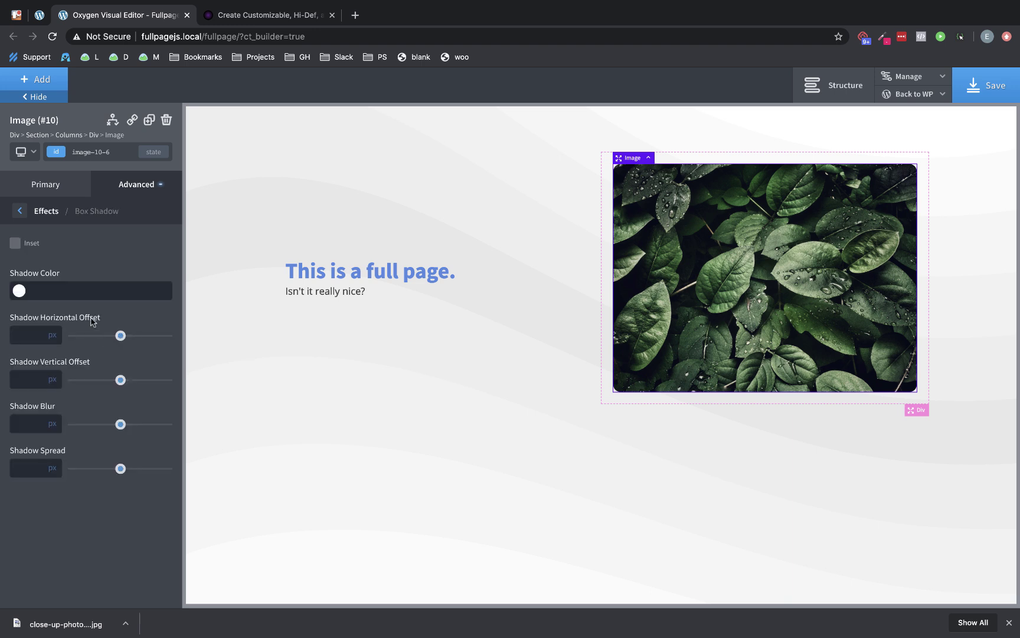
left_click(20, 290)
left_click_drag(27, 381, 22, 407)
left_click(20, 290)
left_click_drag(114, 406, 67, 412)
left_click(150, 321)
left_click_drag(120, 335, 72, 336)
left_click_drag(120, 384, 81, 387)
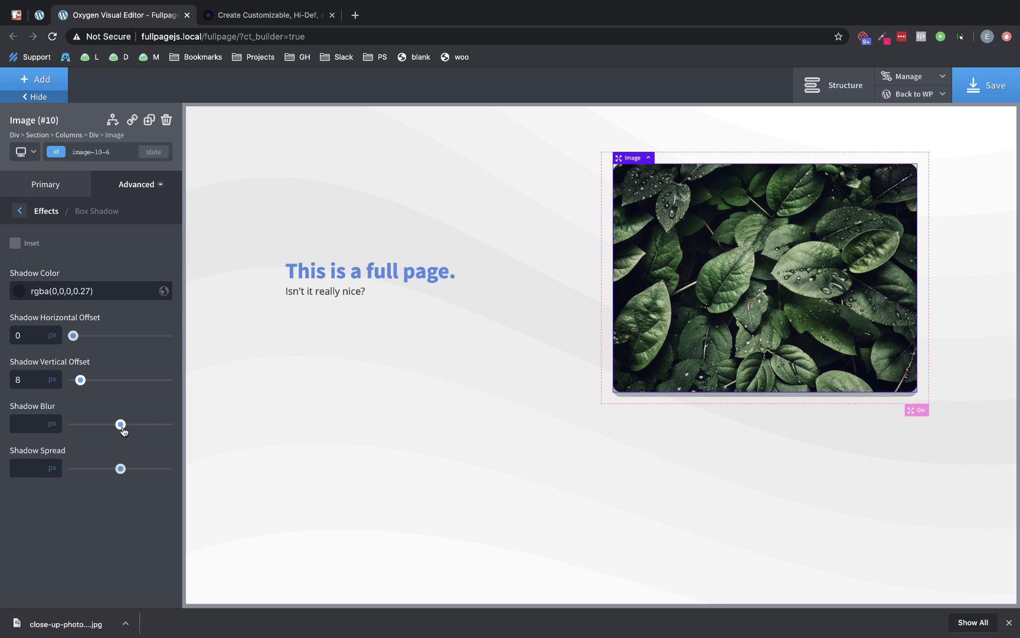
left_click_drag(124, 425, 98, 426)
left_click(24, 469)
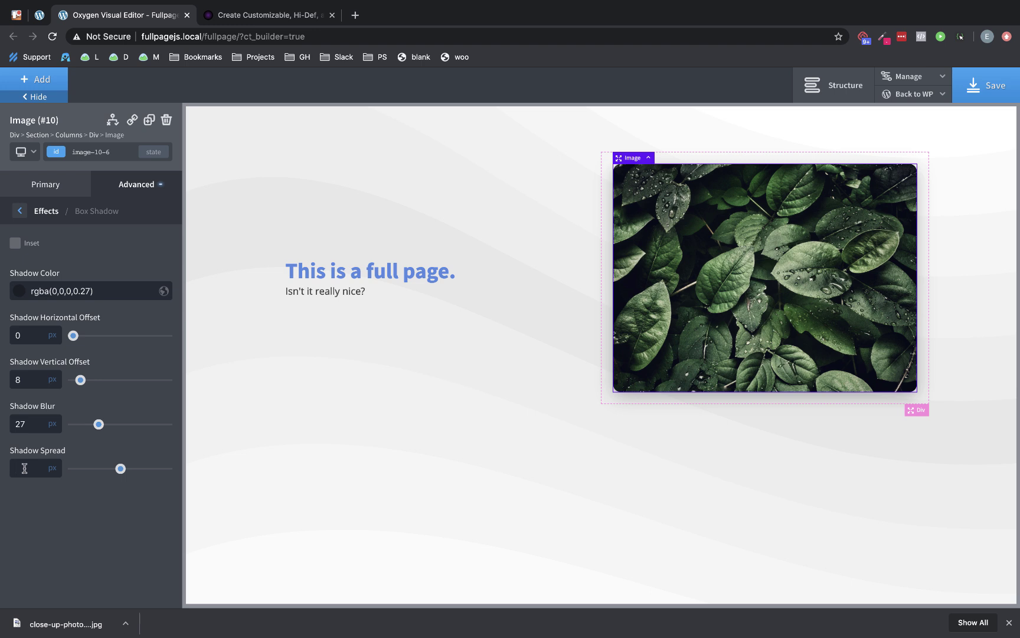
type("-10")
left_click(420, 471)
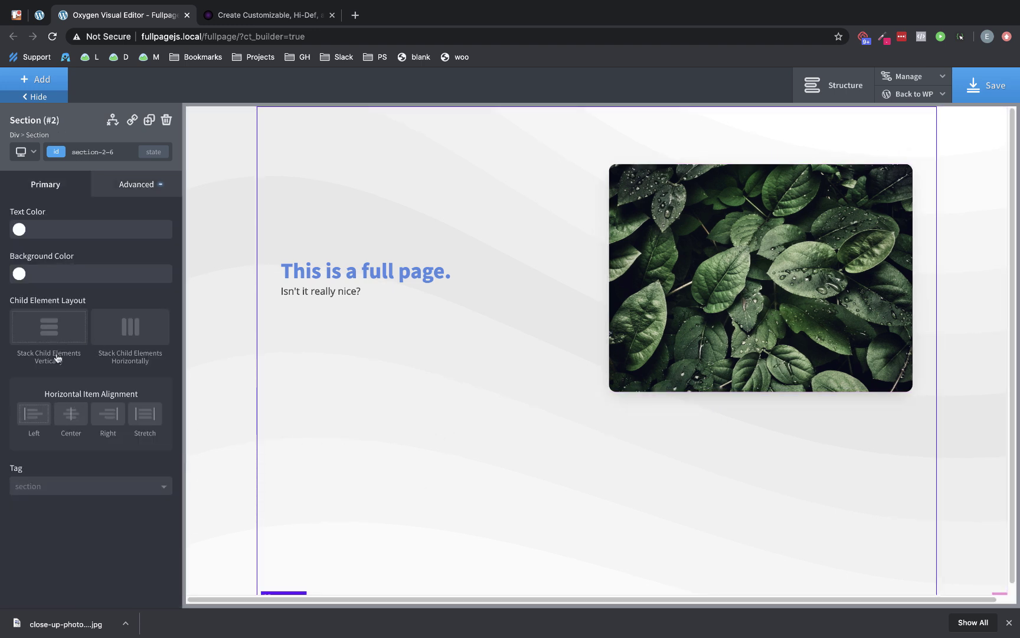
Step: Stack the section's children horizontally, middle-aligned, and give the heading an 8px bottom margin
left_click(129, 334)
left_click(95, 419)
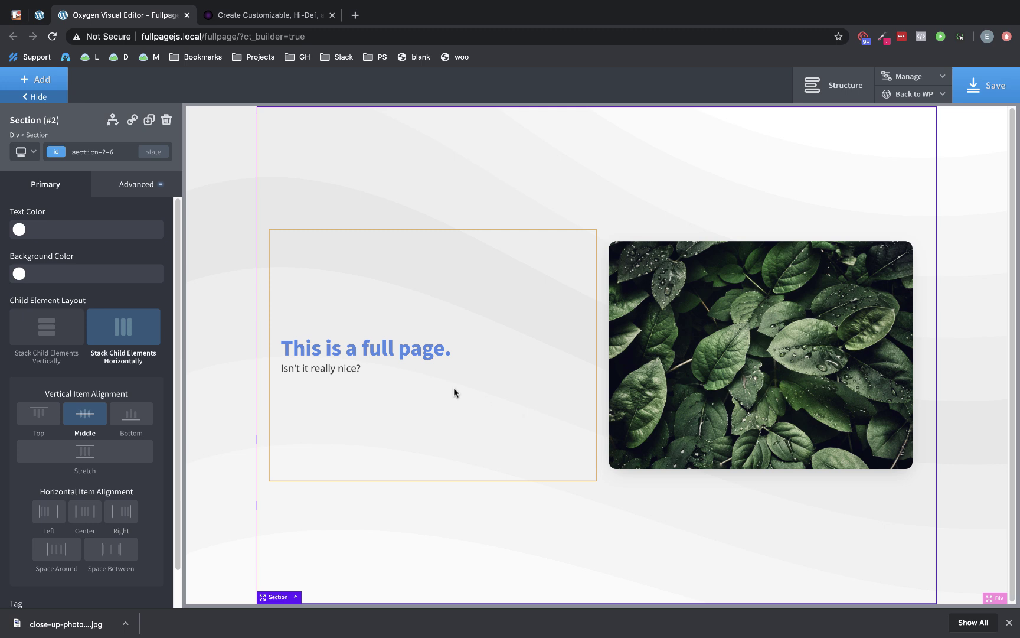
left_click(384, 351)
left_click(154, 188)
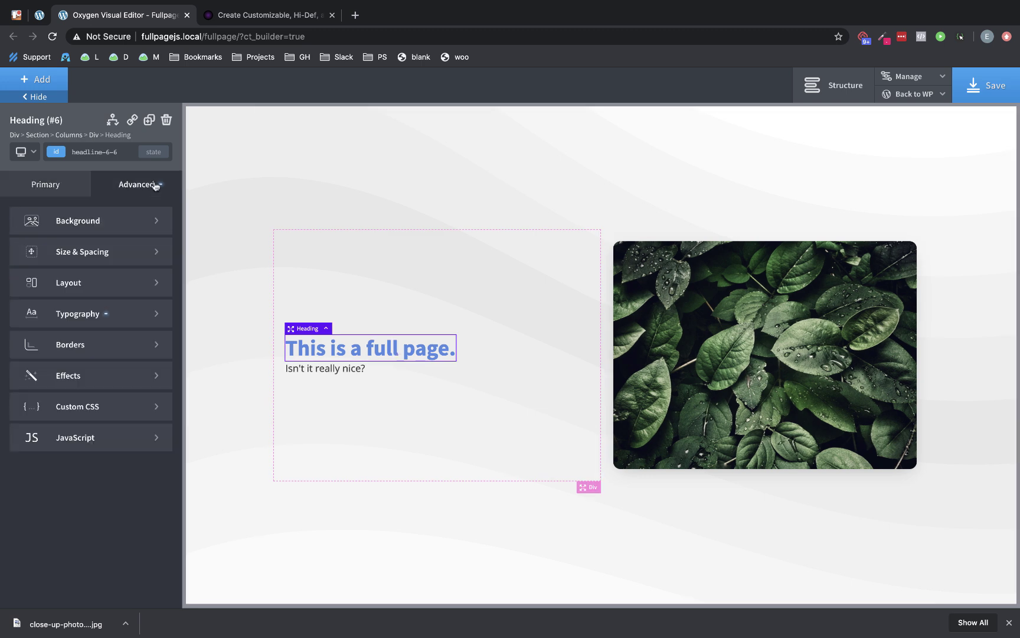
left_click(116, 252)
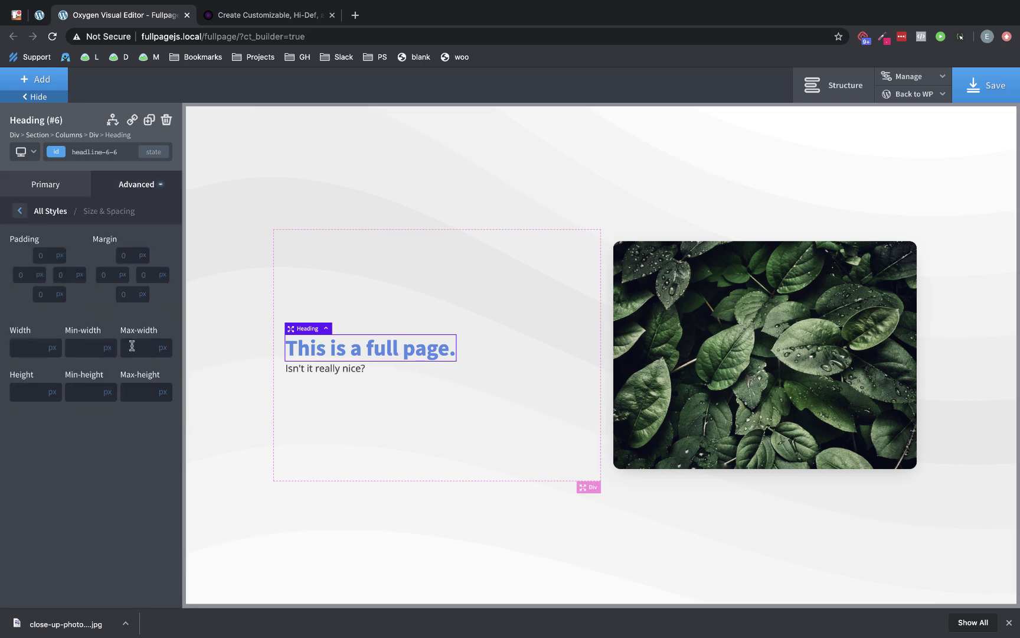
left_click(129, 294)
type("8")
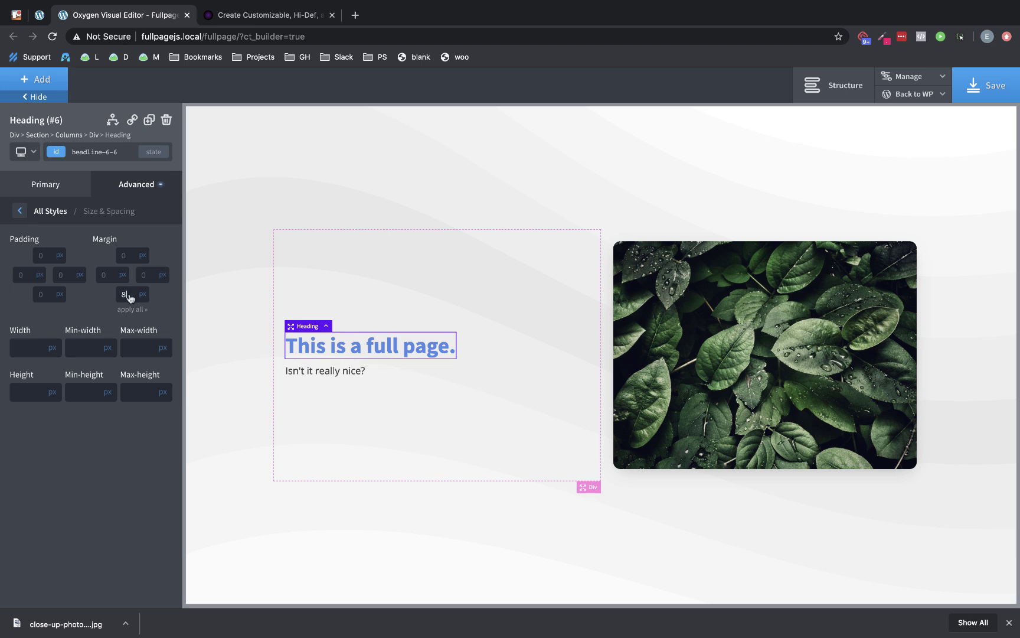
left_click(549, 445)
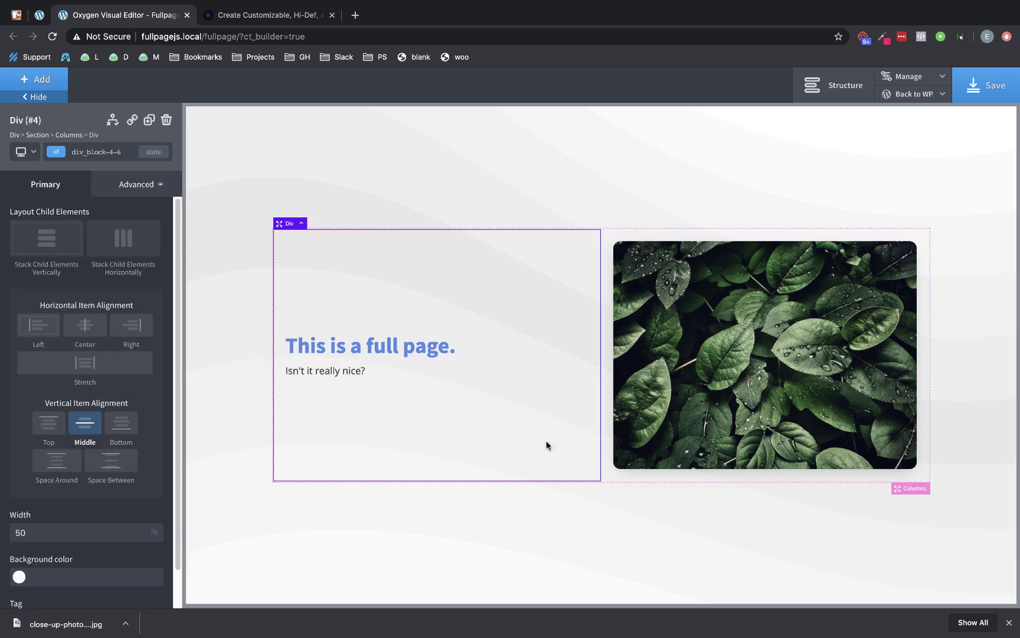
Step: Duplicate the full-page section and select the leaf image in the copy
left_click(583, 529)
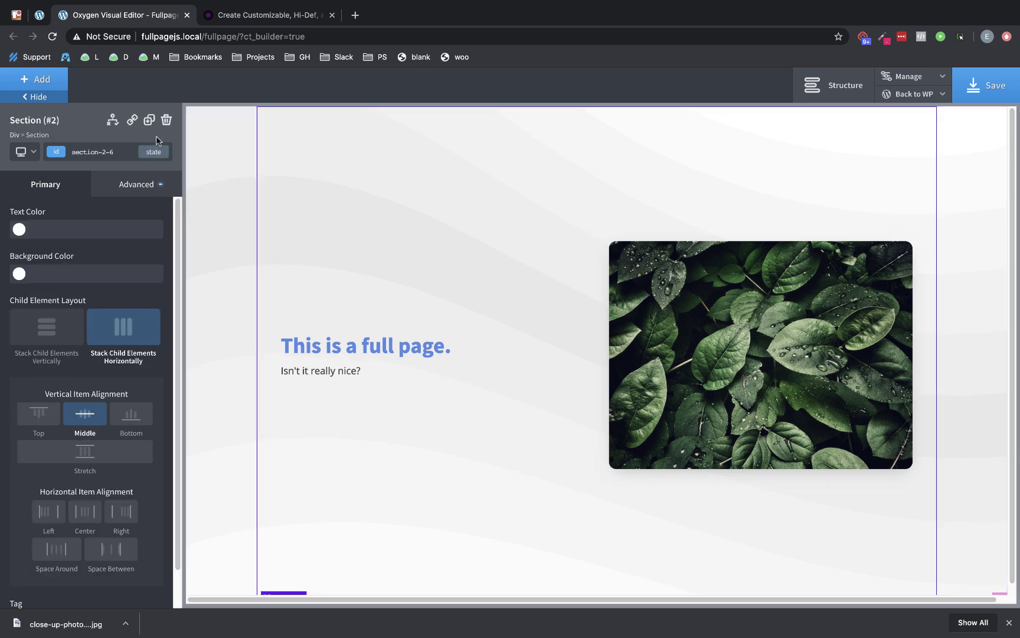
left_click(148, 119)
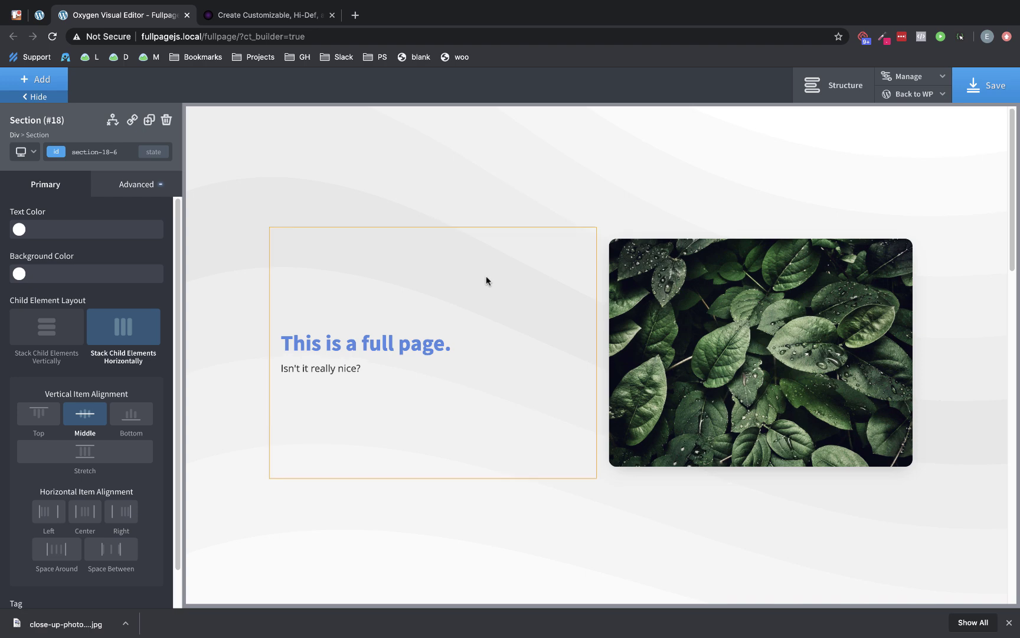
scroll(487, 280, "down", 3)
scroll(486, 276, "down", 5)
scroll(485, 276, "up", 9)
scroll(635, 286, "down", 3)
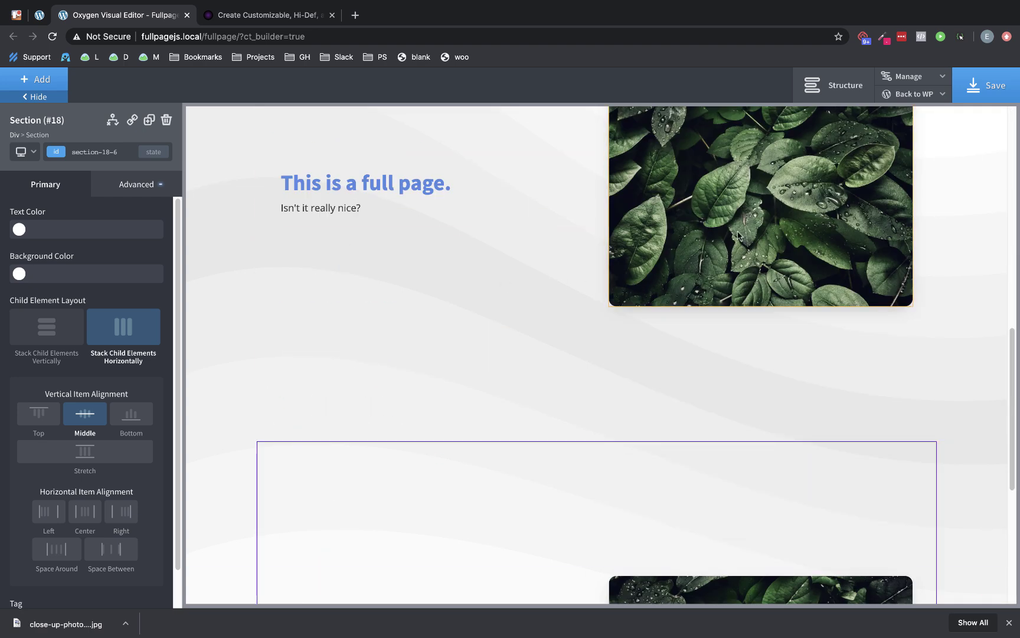
left_click(614, 271)
scroll(531, 268, "up", 1)
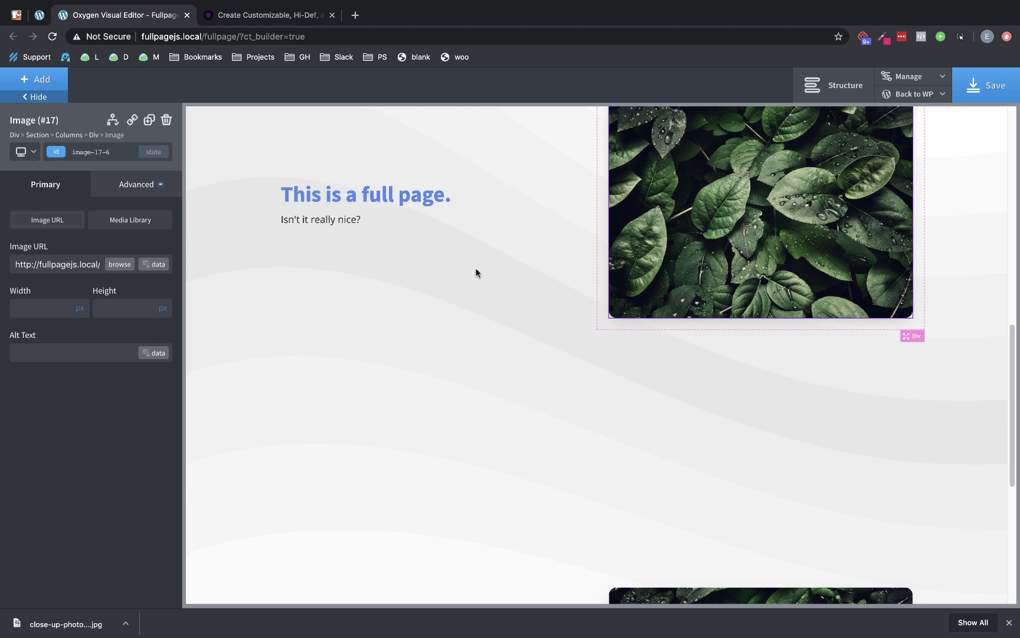
Step: Apply a grayscale() filter at 100 to the copied leaf image
left_click(143, 191)
left_click(84, 376)
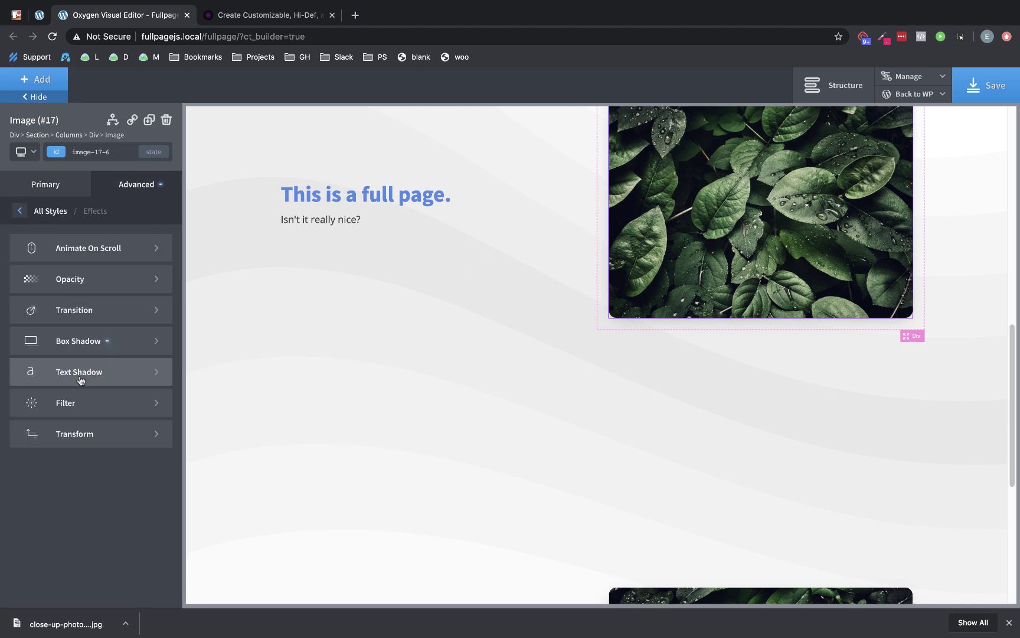
left_click(80, 394)
left_click(115, 257)
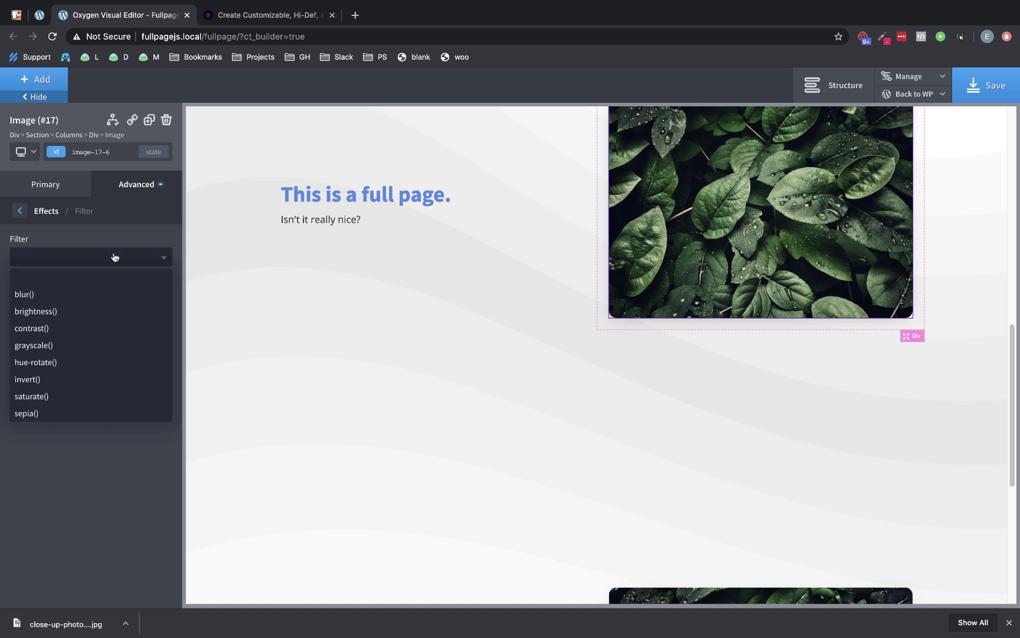
left_click(71, 348)
left_click_drag(120, 301, 197, 305)
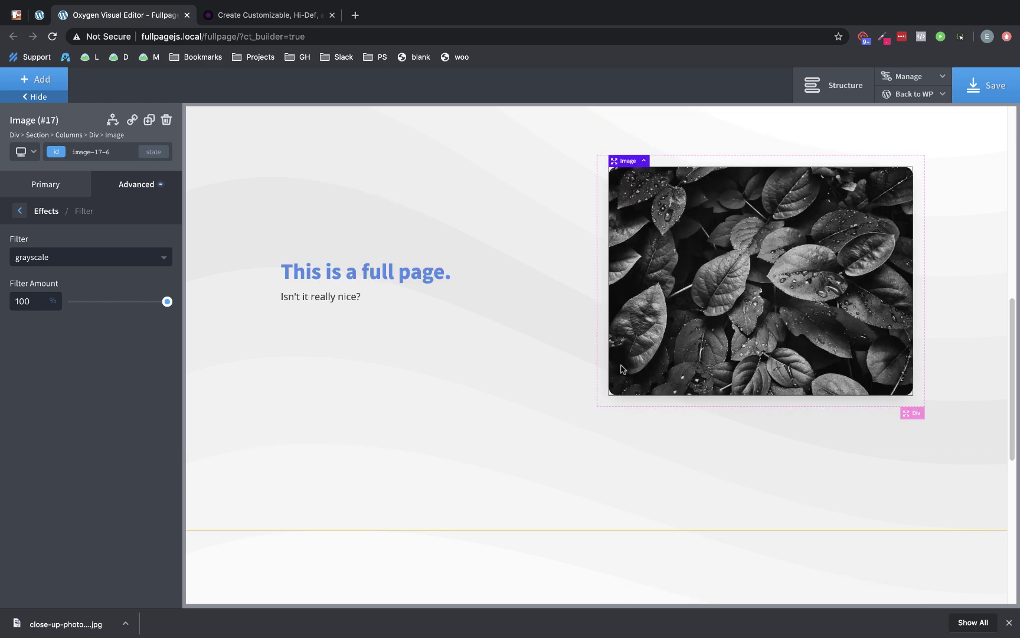
scroll(621, 369, "down", 2)
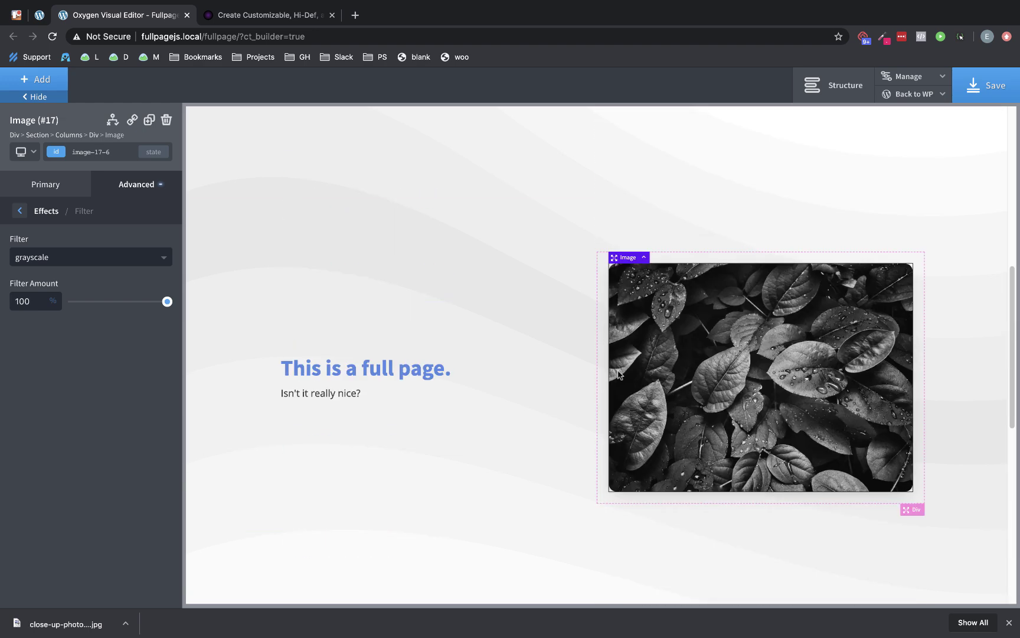
Step: Swap the order of the second section's two columns in the structure tree
left_click(861, 96)
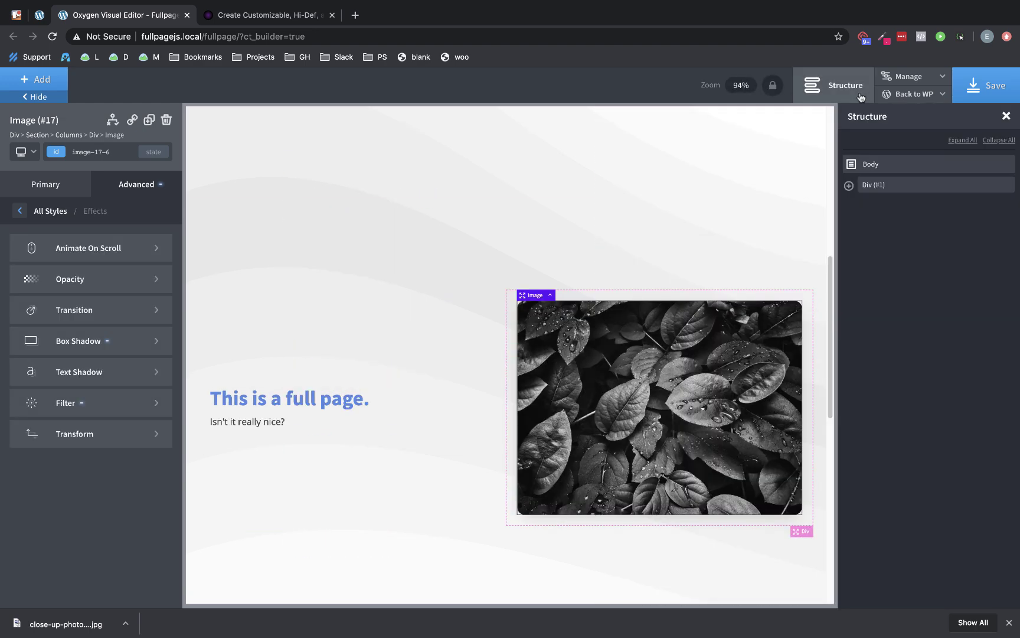
left_click(848, 185)
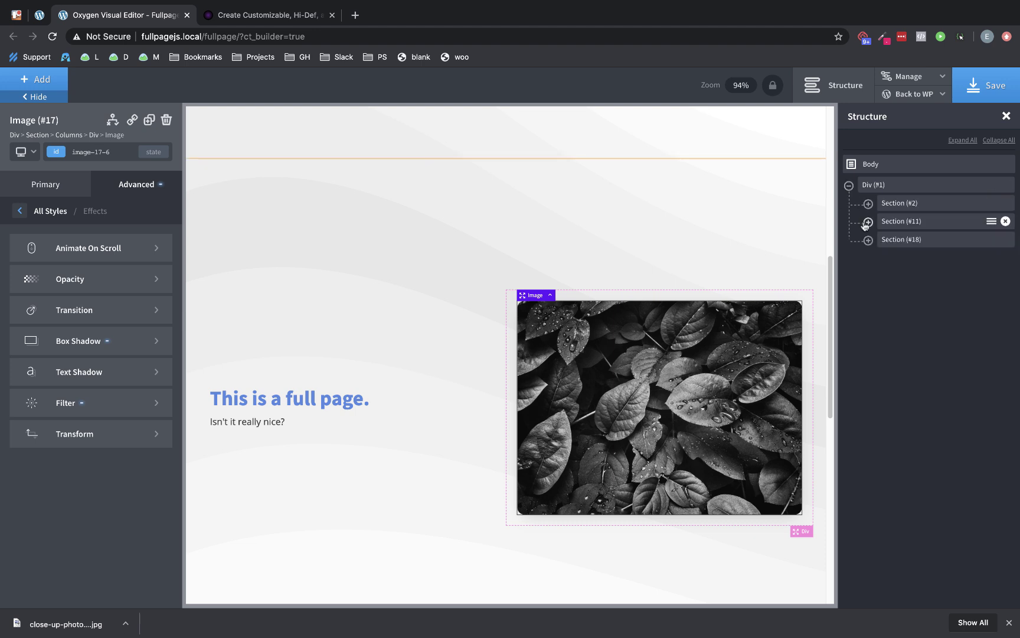
left_click(868, 222)
left_click(888, 240)
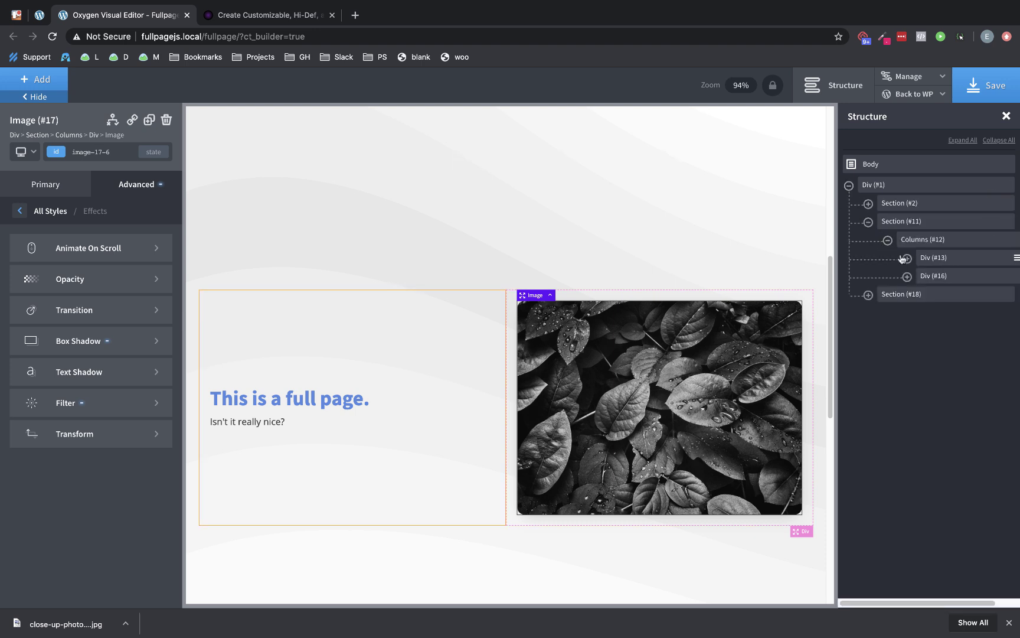
left_click_drag(907, 262, 944, 257)
Step: Add a saturate filter of 200 to the third section's image
scroll(678, 303, "down", 1)
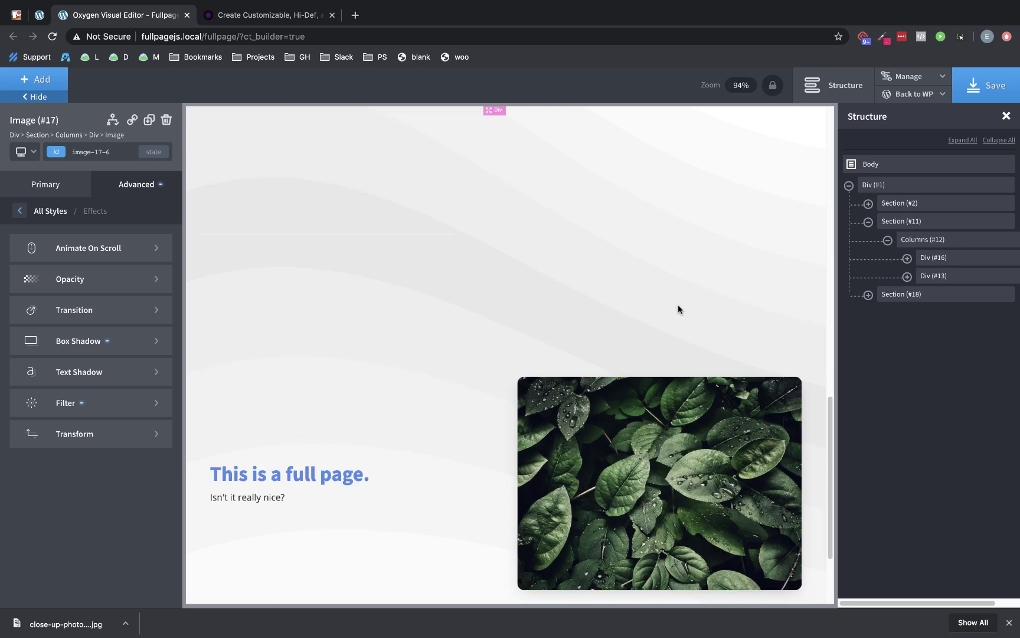
left_click(679, 304)
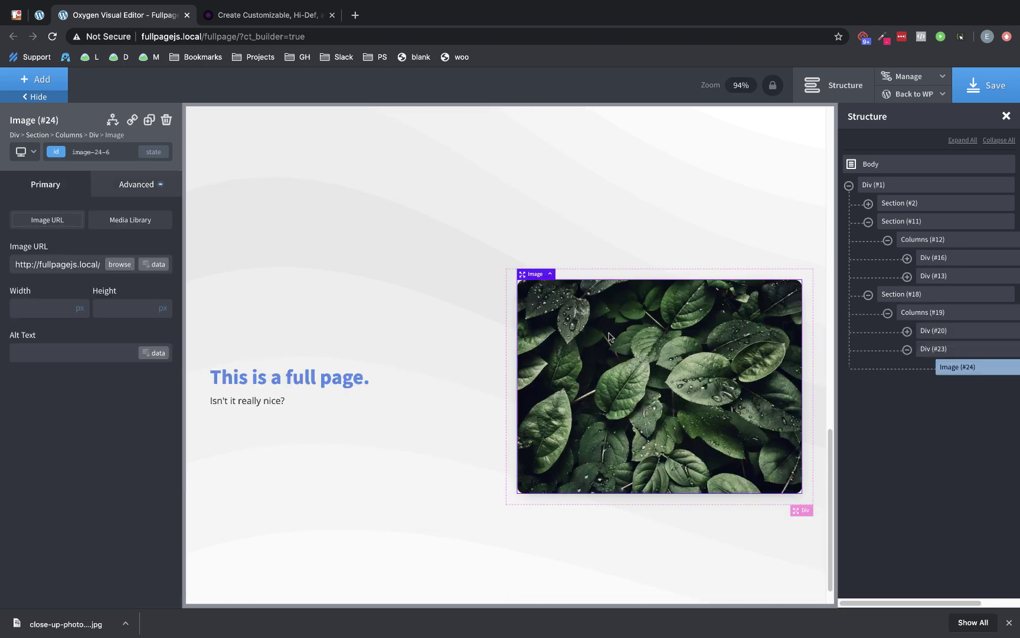
left_click(144, 184)
left_click(99, 377)
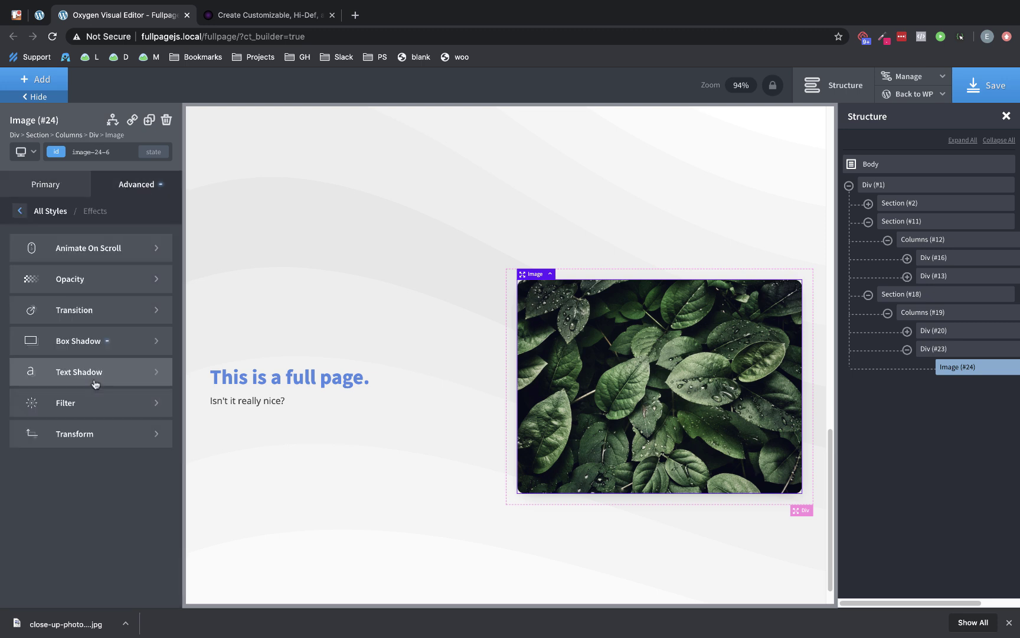
left_click(90, 398)
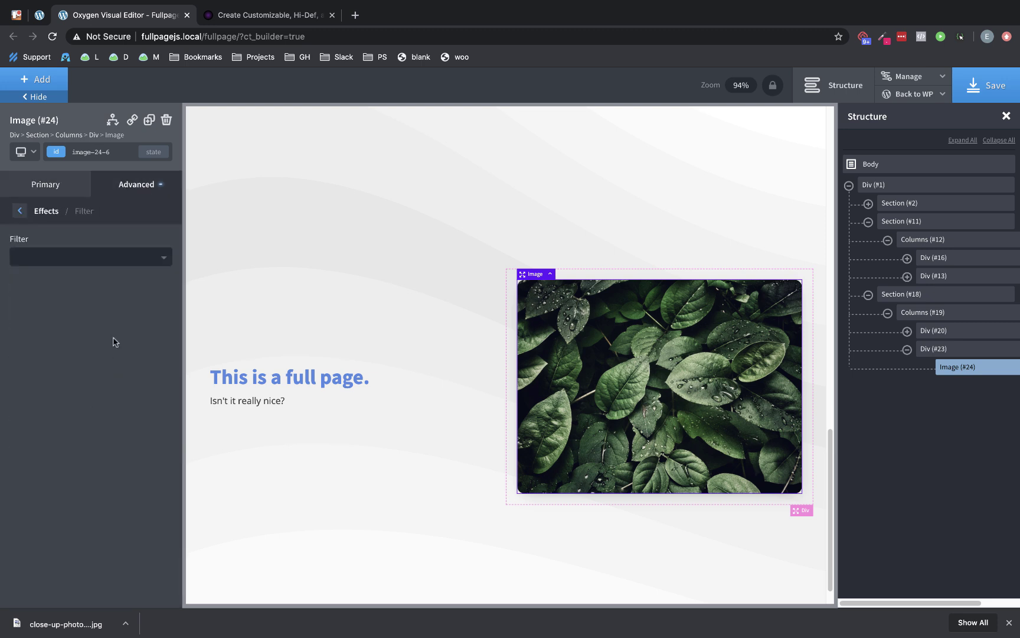
left_click(127, 259)
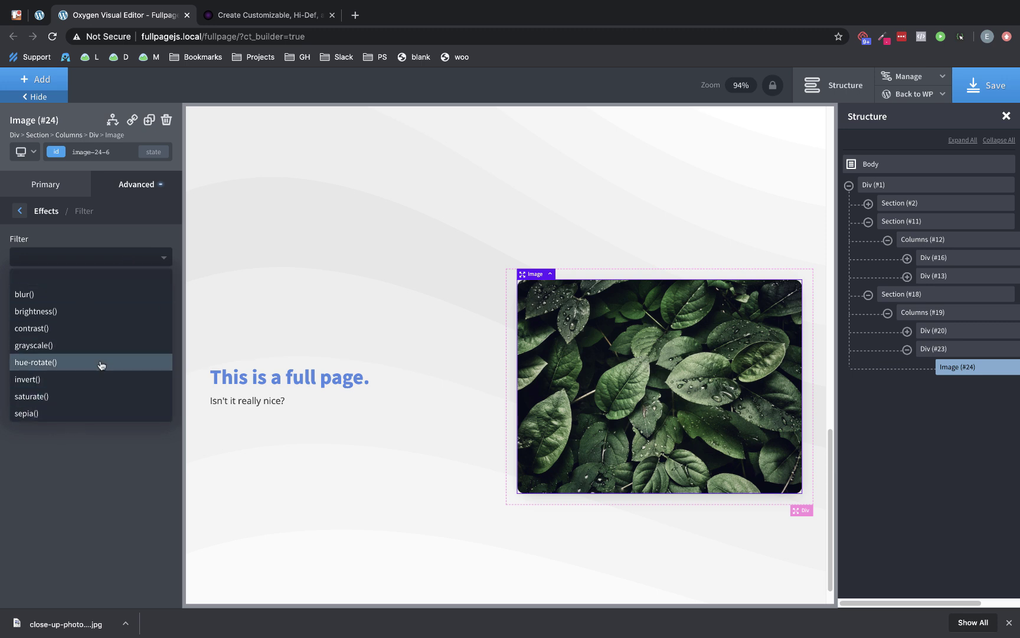
left_click(52, 399)
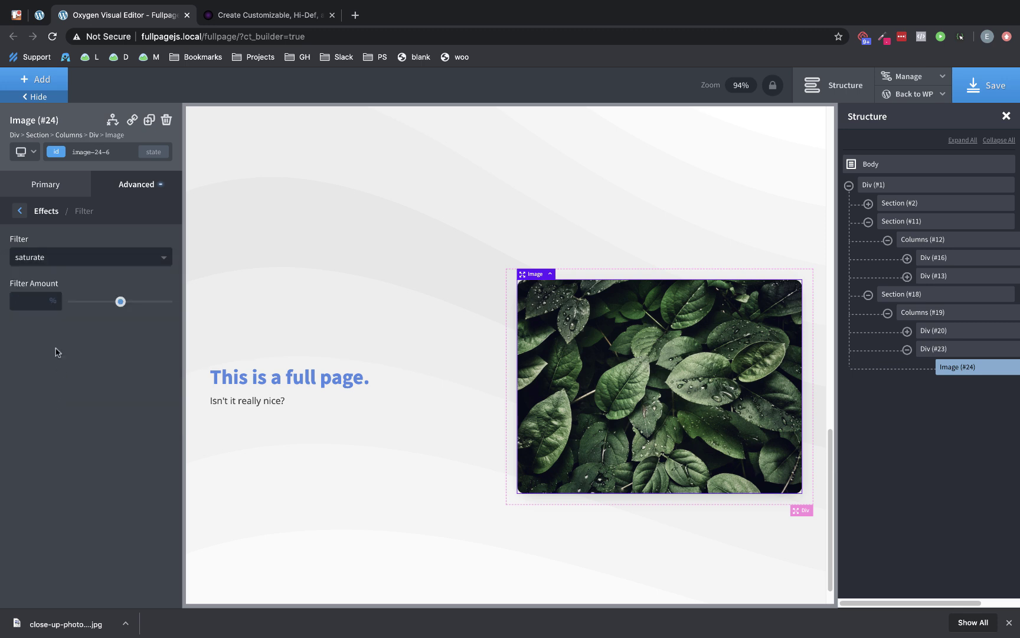
left_click_drag(120, 301, 184, 300)
Step: Rotate the image 2 degrees with a transform and save the page
left_click(51, 186)
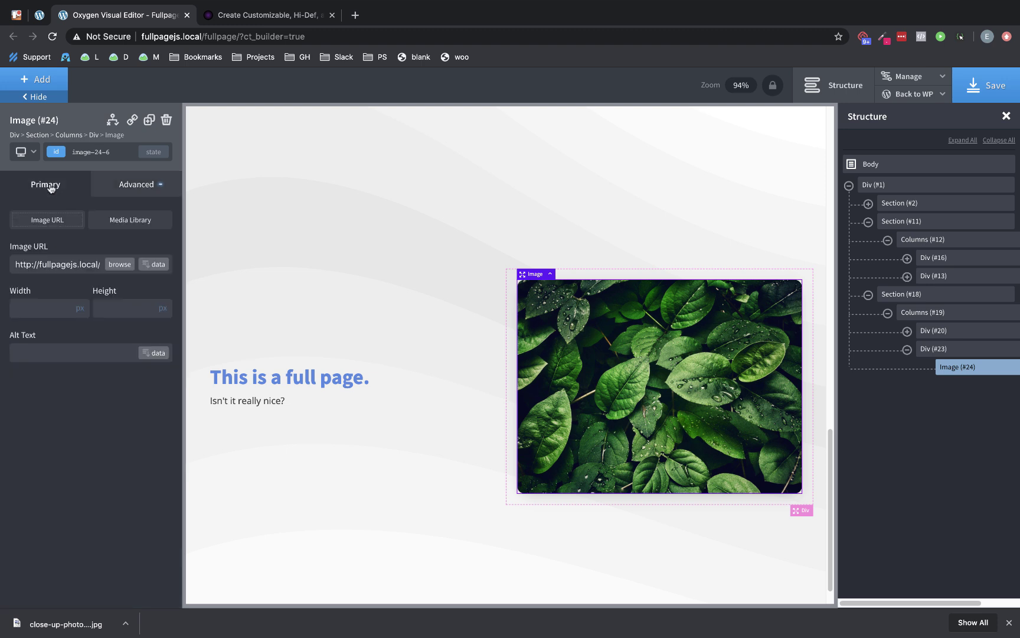
left_click(136, 185)
left_click(103, 382)
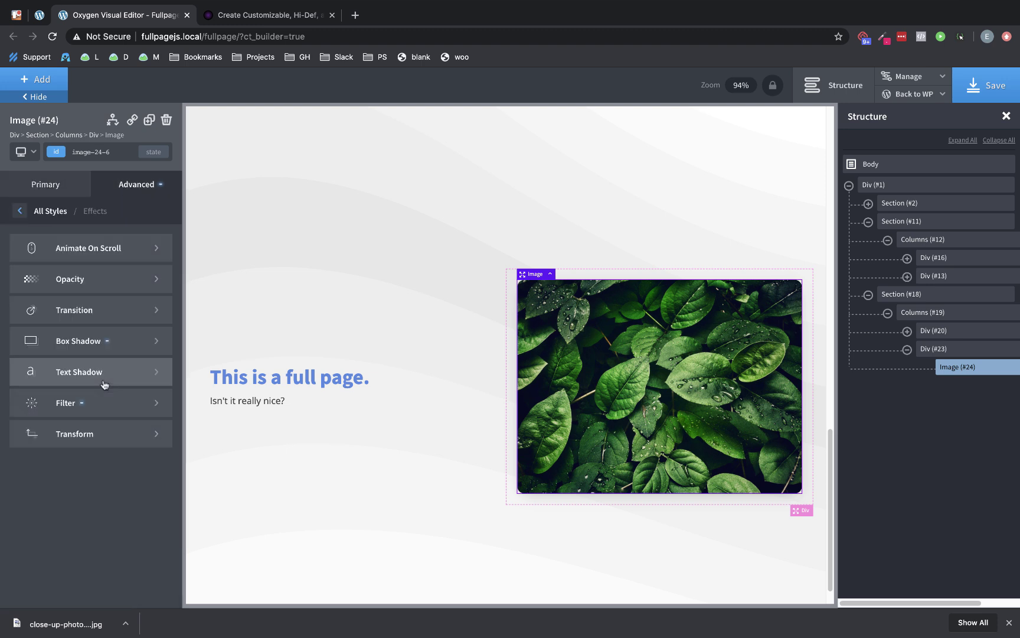
left_click(120, 433)
left_click(76, 247)
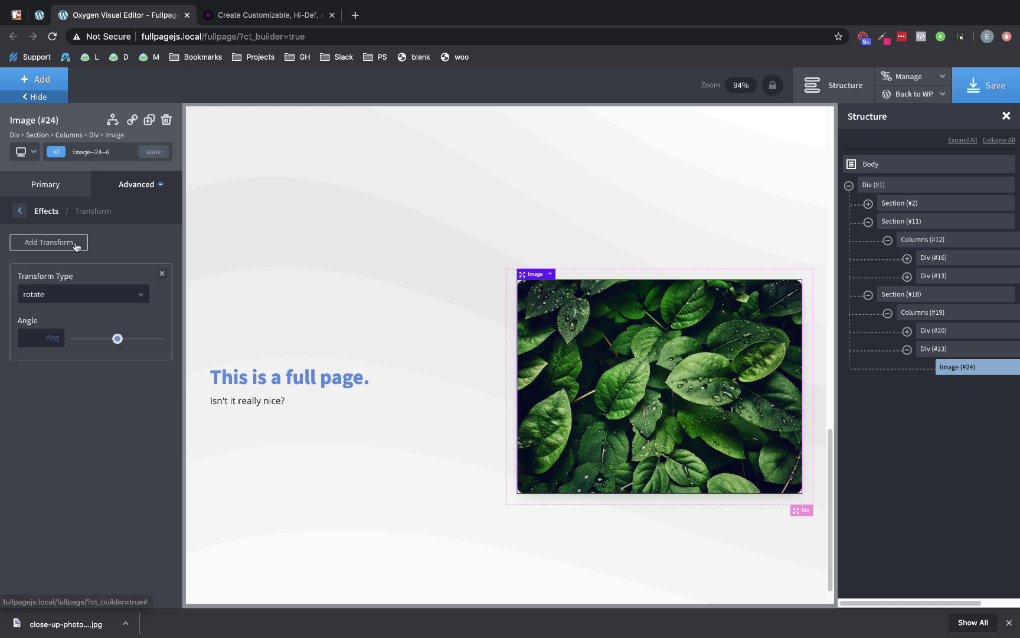
left_click(36, 339)
type("2")
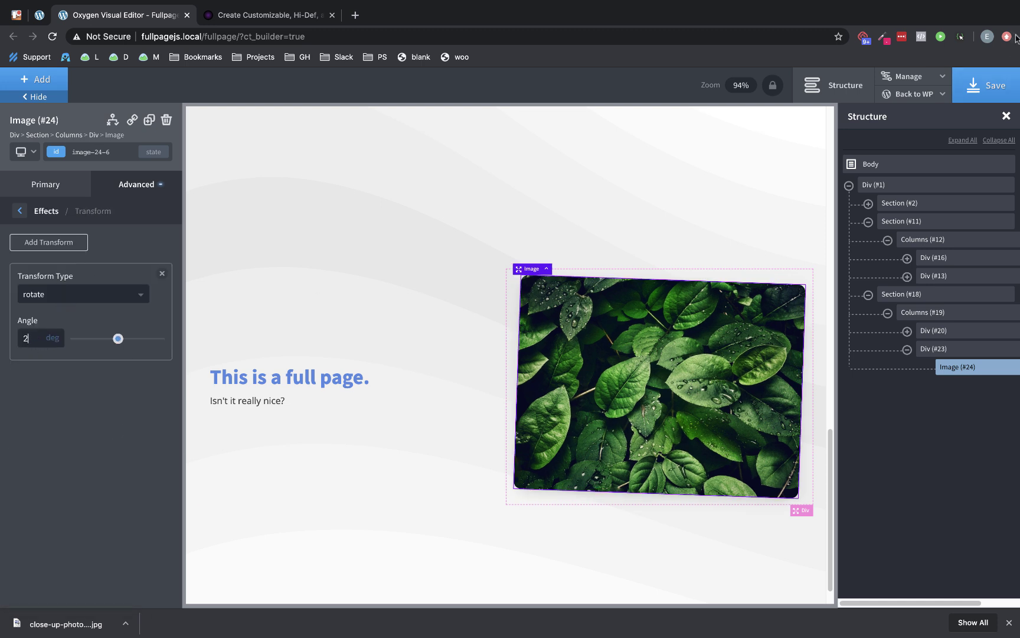
left_click(986, 85)
Step: Select the section holding the grey image
scroll(484, 406, "up", 5)
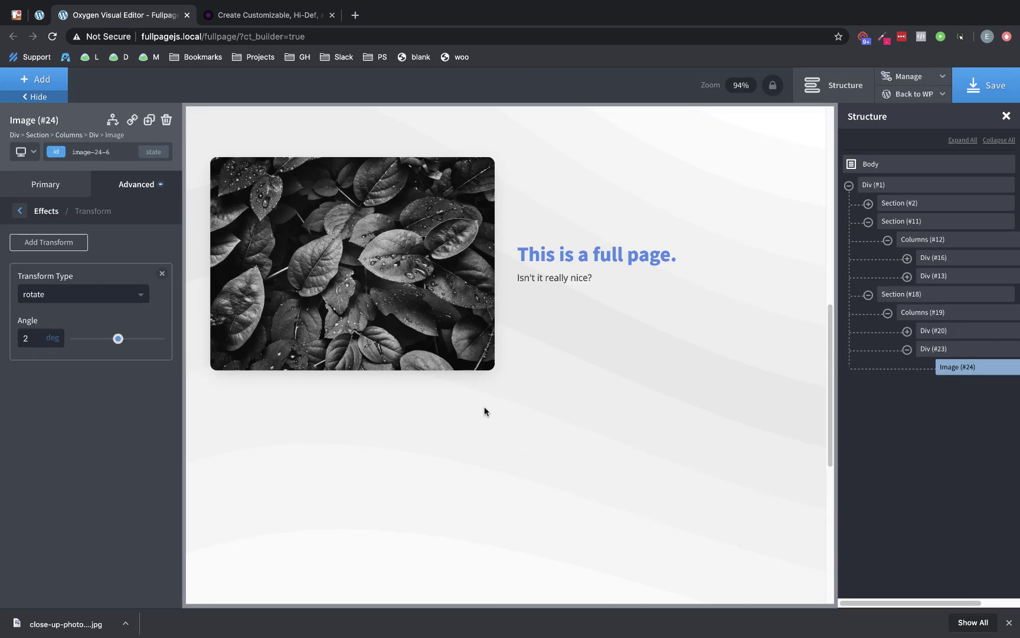
scroll(484, 406, "up", 10)
scroll(484, 406, "down", 5)
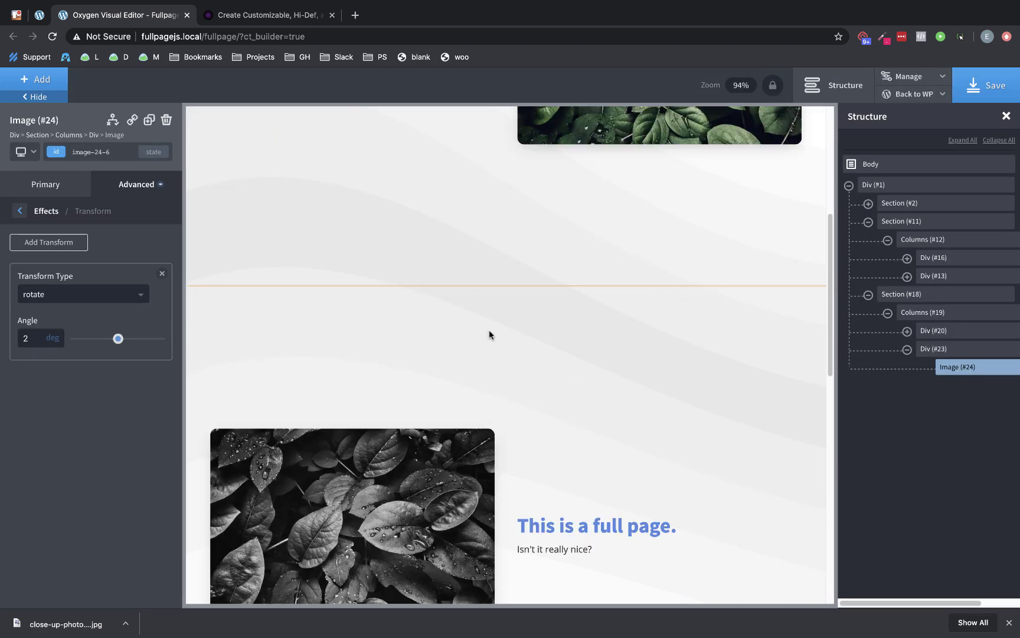
left_click(464, 354)
scroll(537, 348, "down", 3)
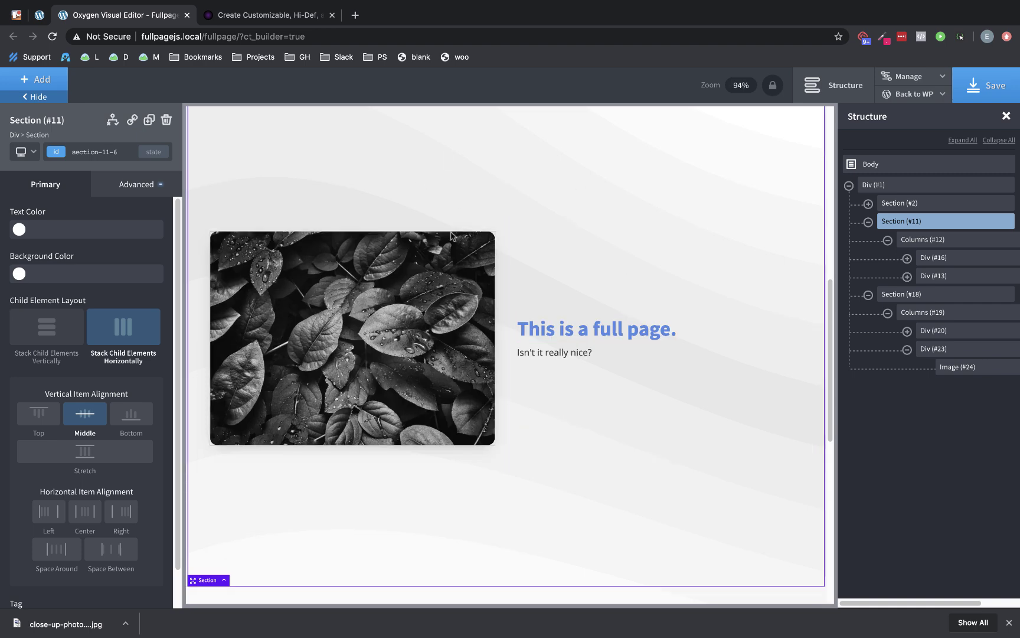
Step: Choose the Wavey Fingerprint pattern with colours #F7F7F7 and #E3E3E3
left_click(264, 17)
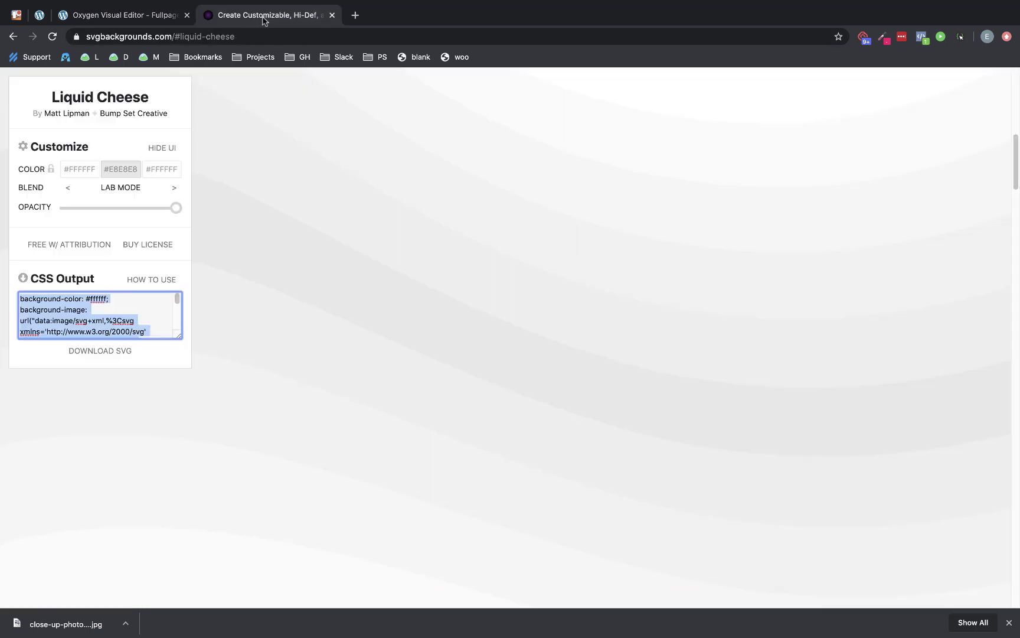
scroll(476, 378, "down", 3)
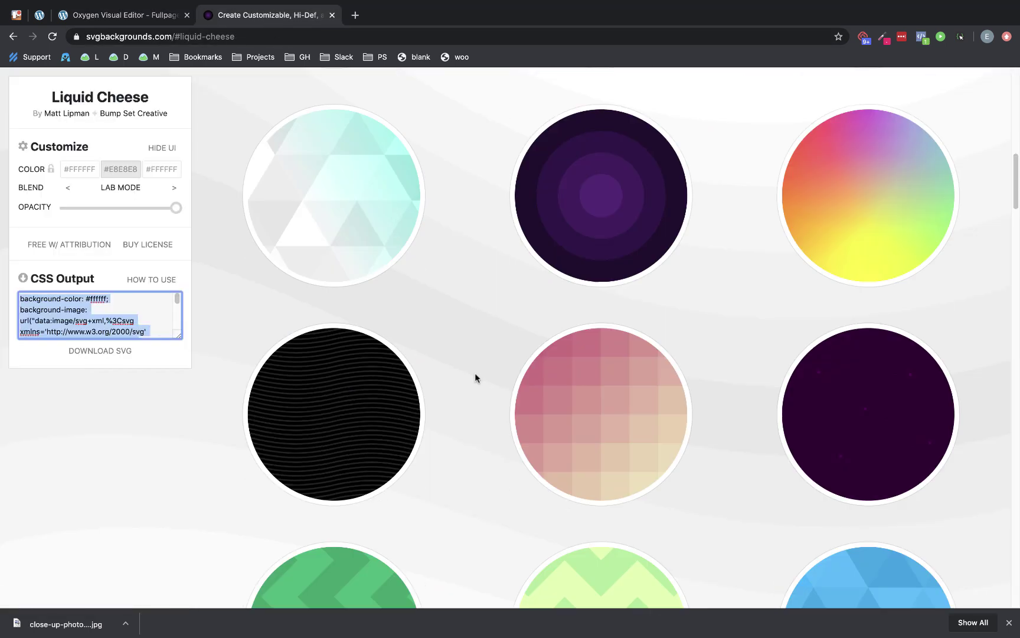
left_click(346, 353)
scroll(346, 353, "down", 5)
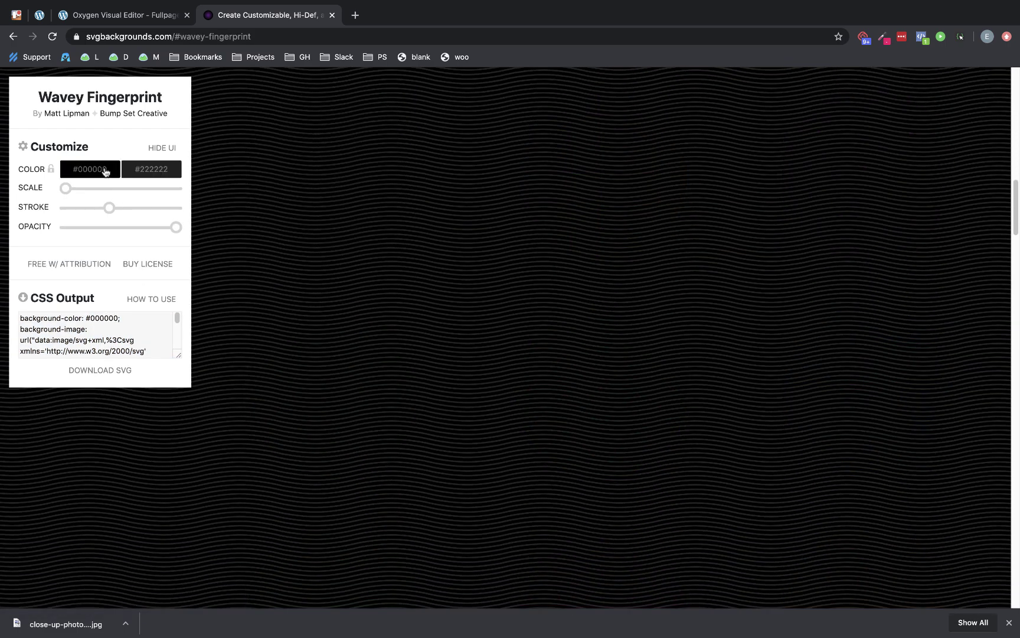
left_click(104, 170)
left_click_drag(189, 247, 199, 190)
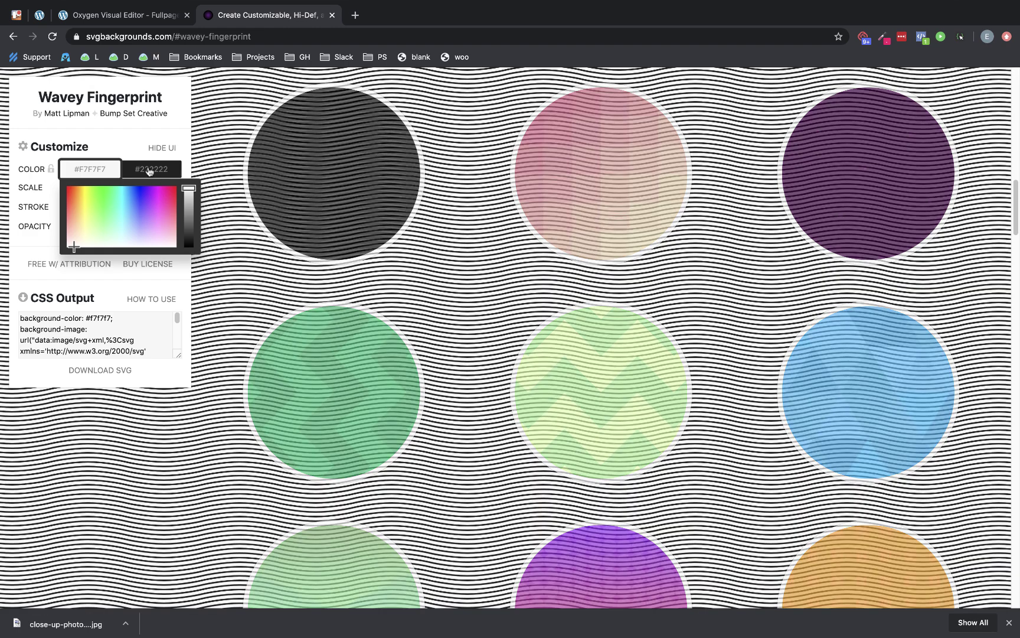
left_click(151, 169)
left_click_drag(250, 239, 250, 192)
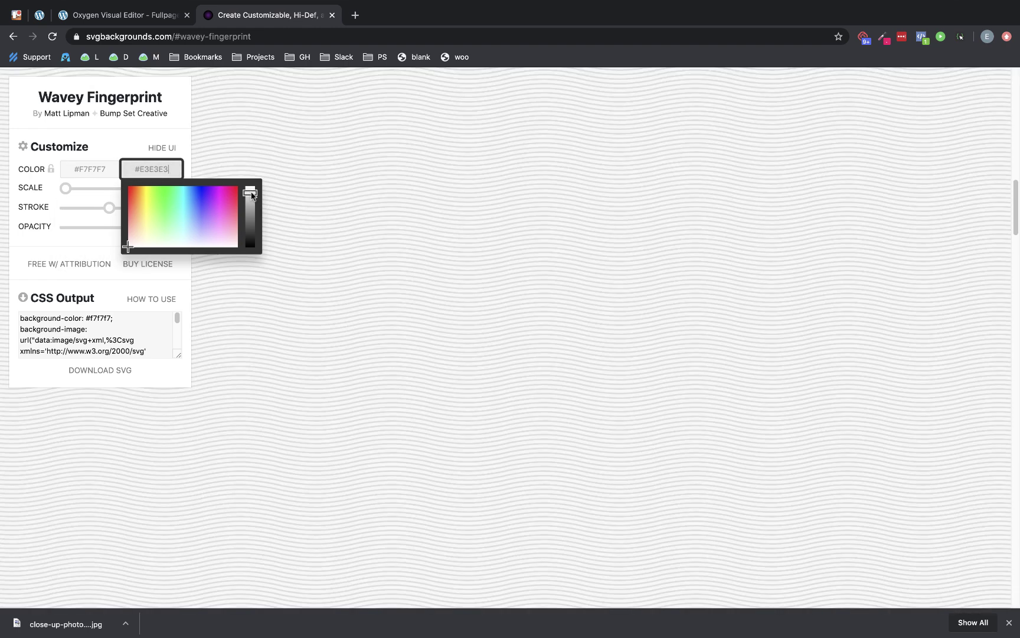
Step: Copy the pattern's generated CSS and go back to the Oxygen editor
left_click(103, 343)
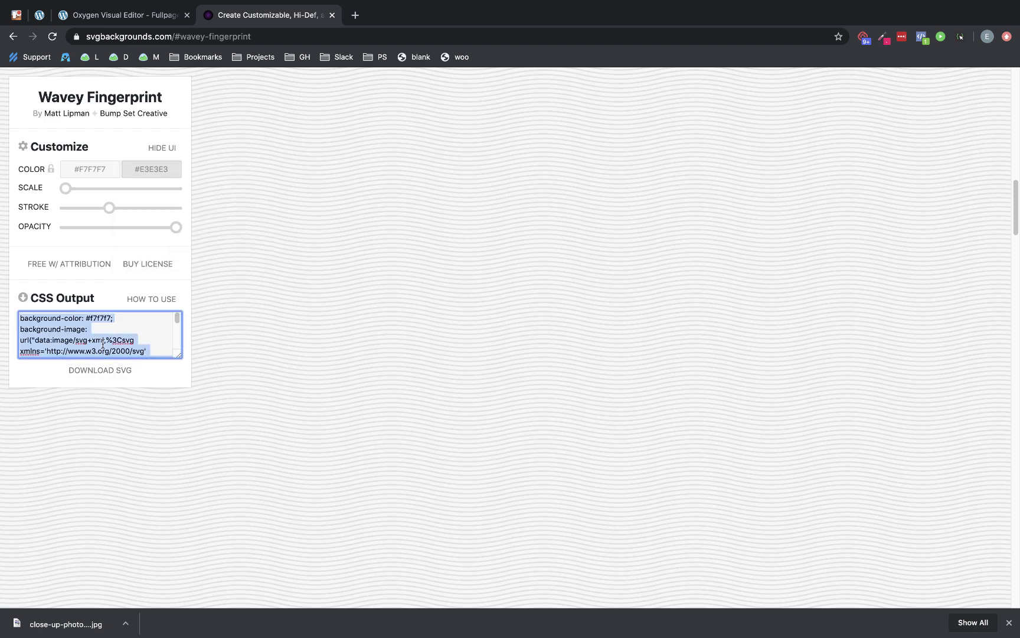
key("ctrl+c")
left_click(130, 15)
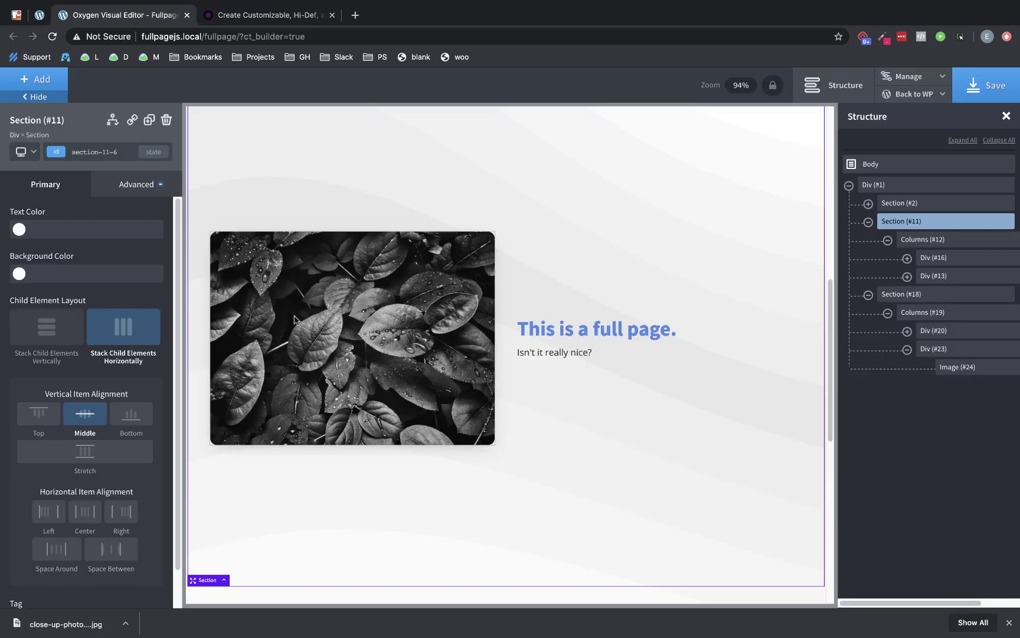
Step: Paste the Wavey Fingerprint CSS over Section #11's custom CSS, then select Section #18
left_click(121, 186)
left_click(98, 407)
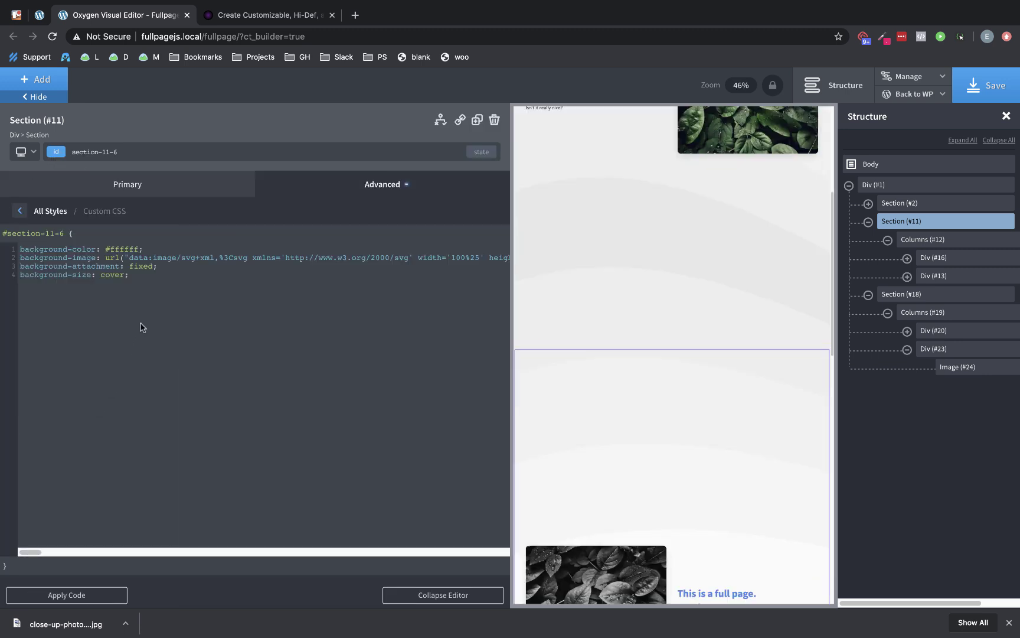
left_click_drag(129, 275, 2, 236)
key("ctrl+v")
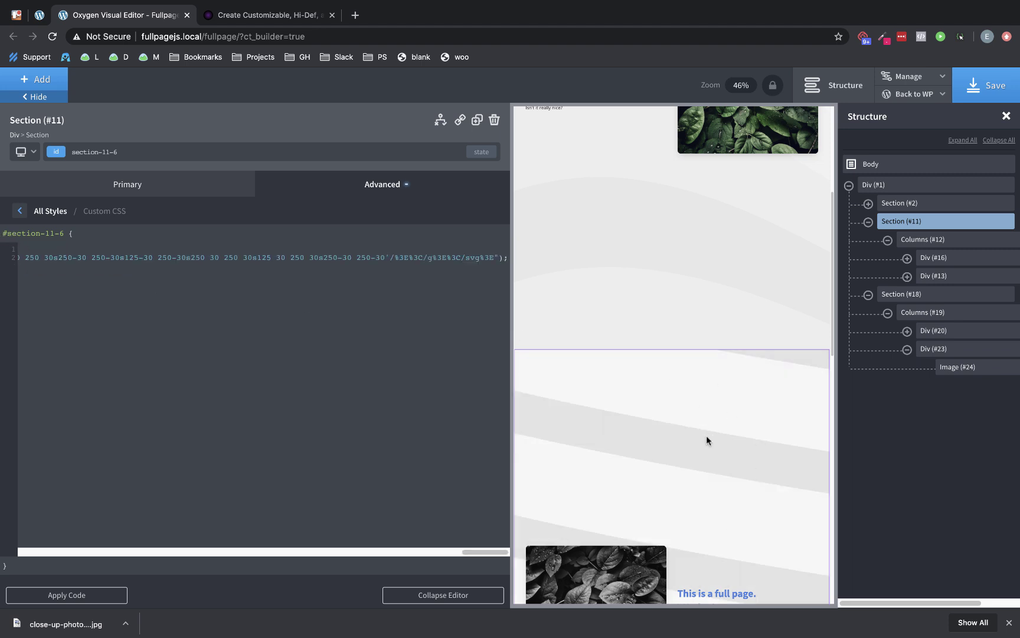
scroll(707, 440, "down", 7)
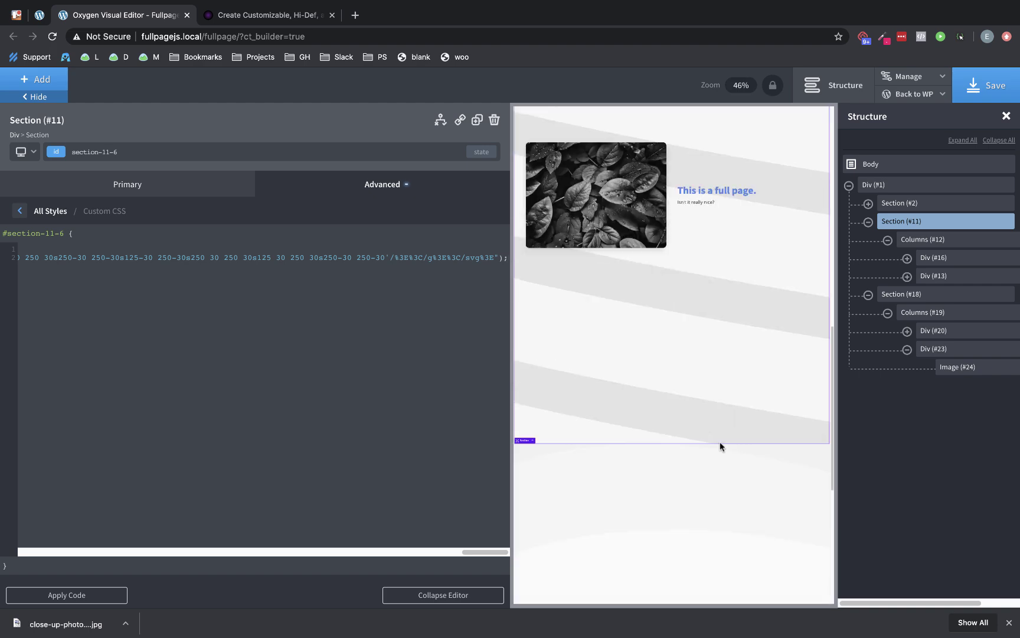
scroll(719, 447, "down", 4)
left_click(599, 310)
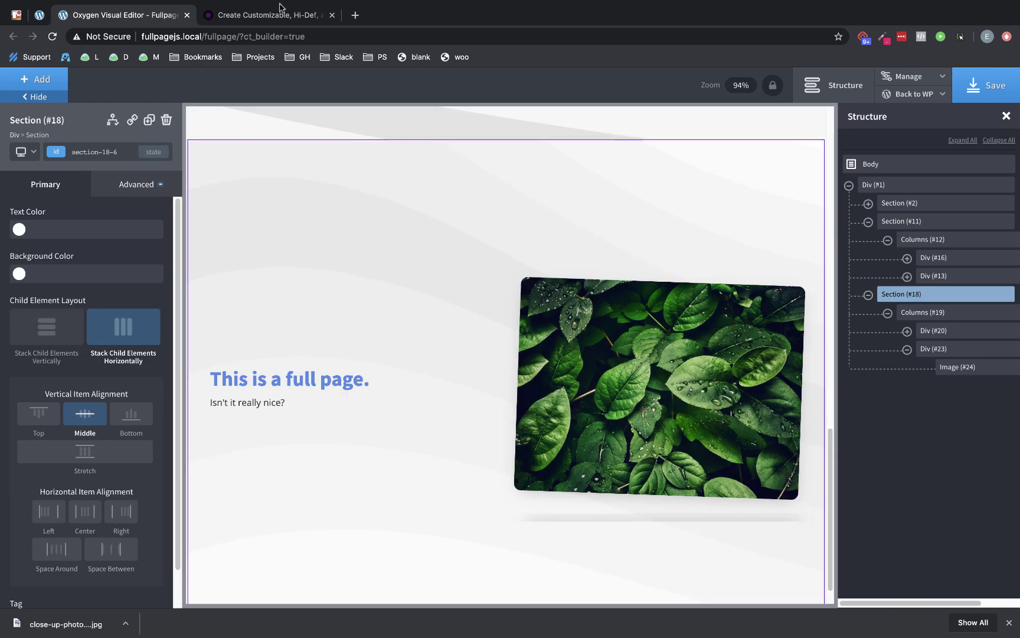
Step: Set the Zig Zag pattern to #F2F2F2 and #C7C7C7, select its CSS, and return to Oxygen
left_click(274, 8)
scroll(713, 286, "down", 4)
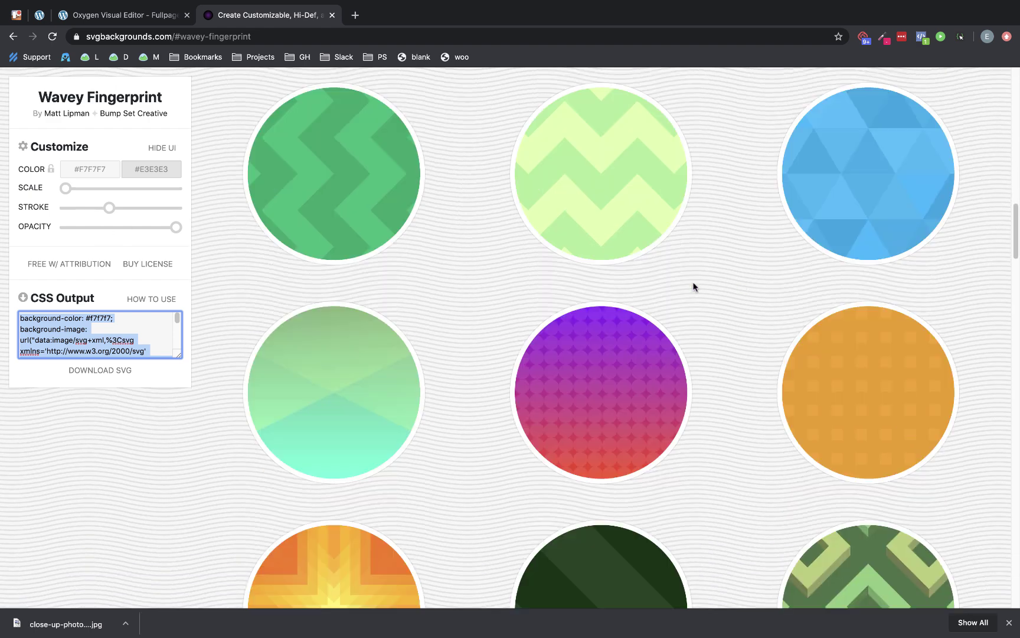
left_click(371, 192)
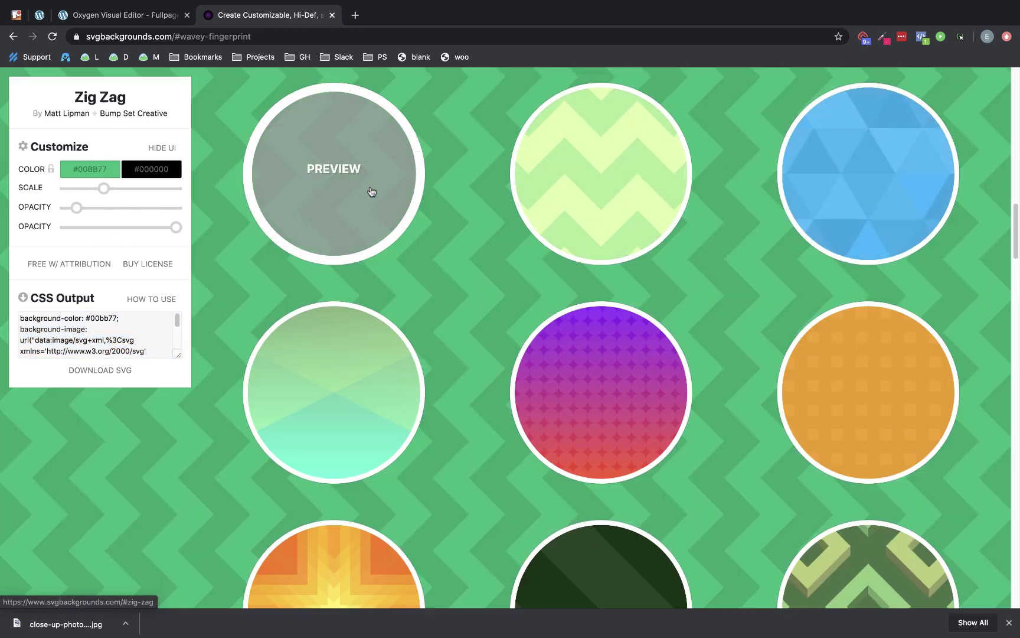
left_click(89, 169)
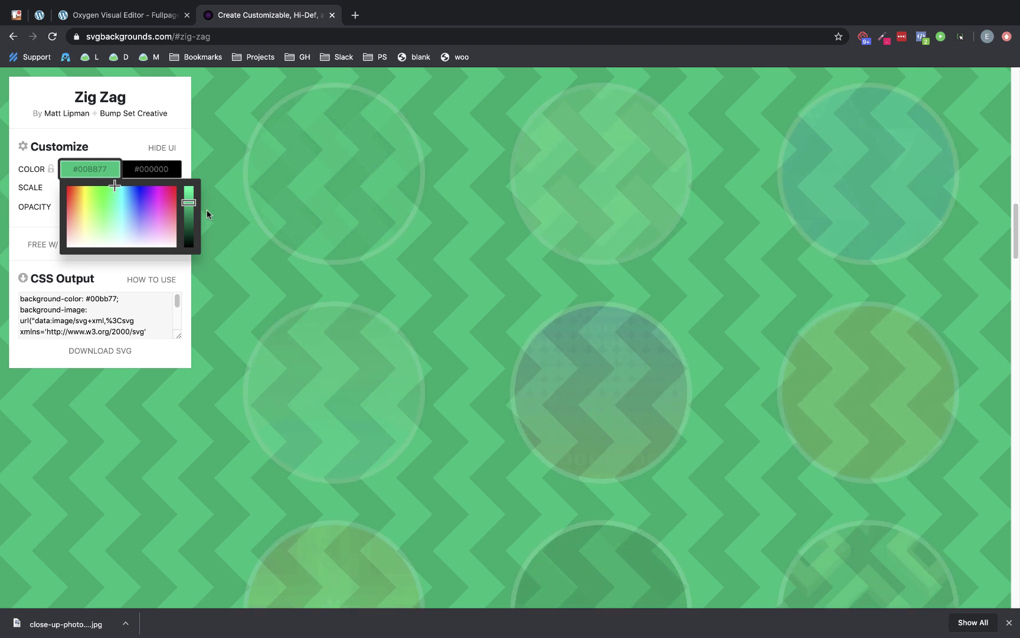
left_click(76, 247)
left_click_drag(189, 202, 193, 194)
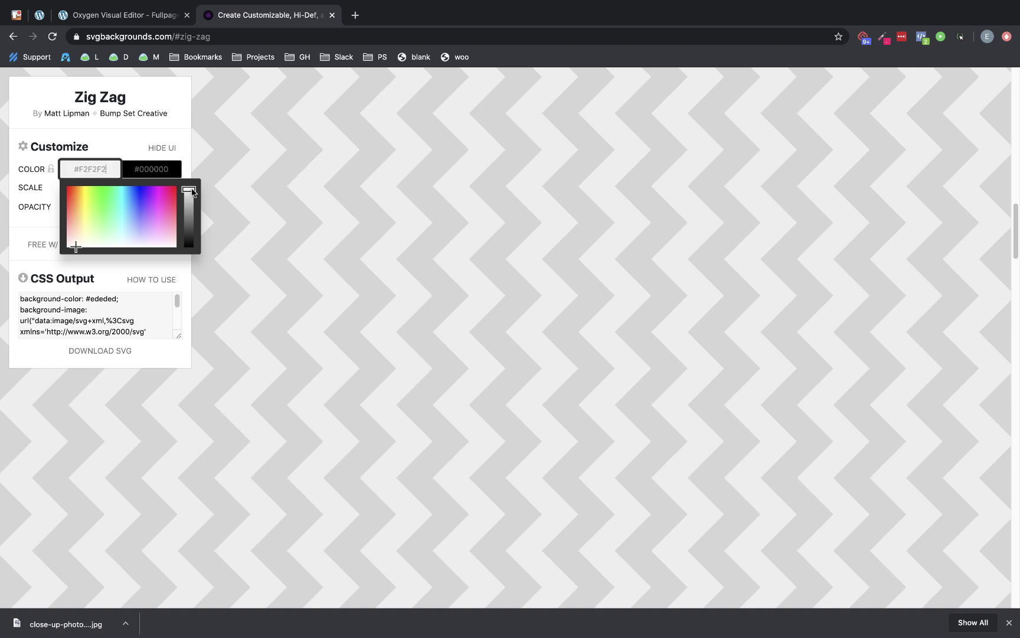
left_click(153, 169)
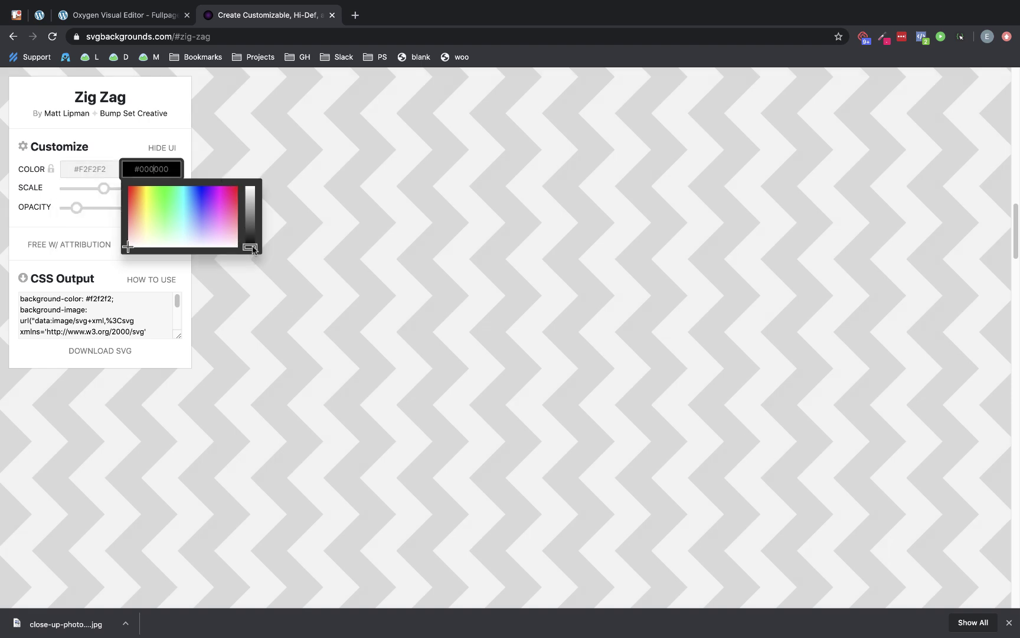
left_click_drag(252, 248, 256, 203)
left_click(83, 324)
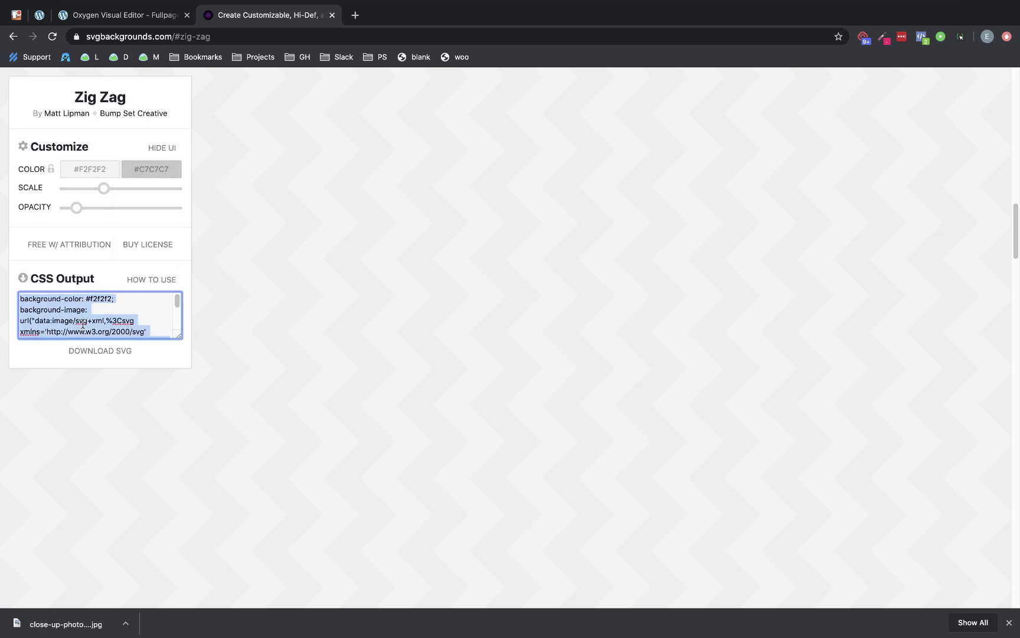
left_click(156, 19)
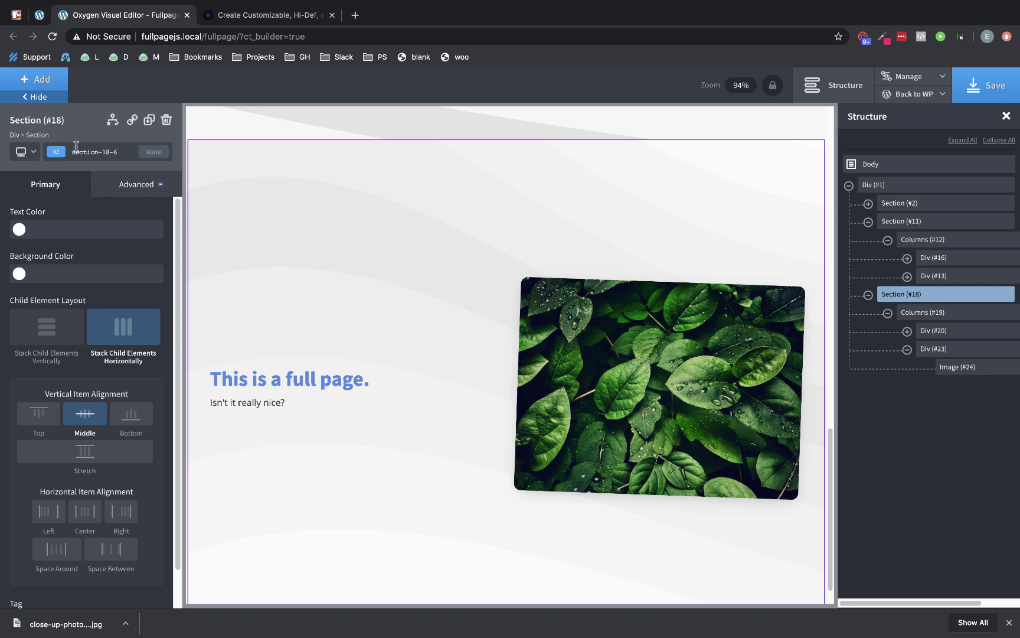
Step: Replace Section #18's custom CSS with the Zig Zag background, keeping the id as target
left_click(57, 153)
left_click(54, 200)
left_click(125, 187)
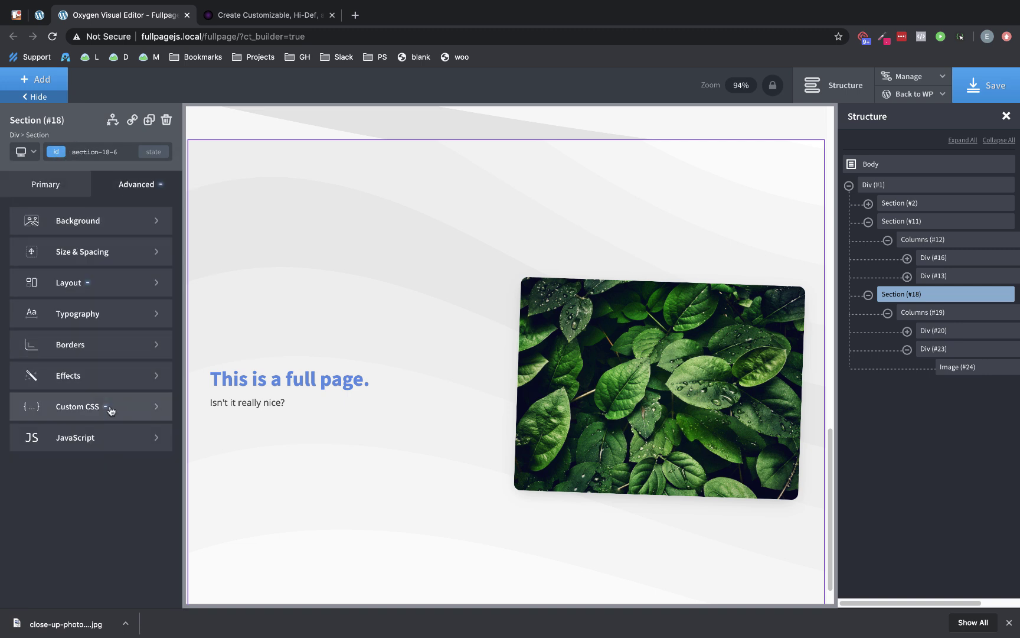
left_click(83, 407)
key("BackSpace")
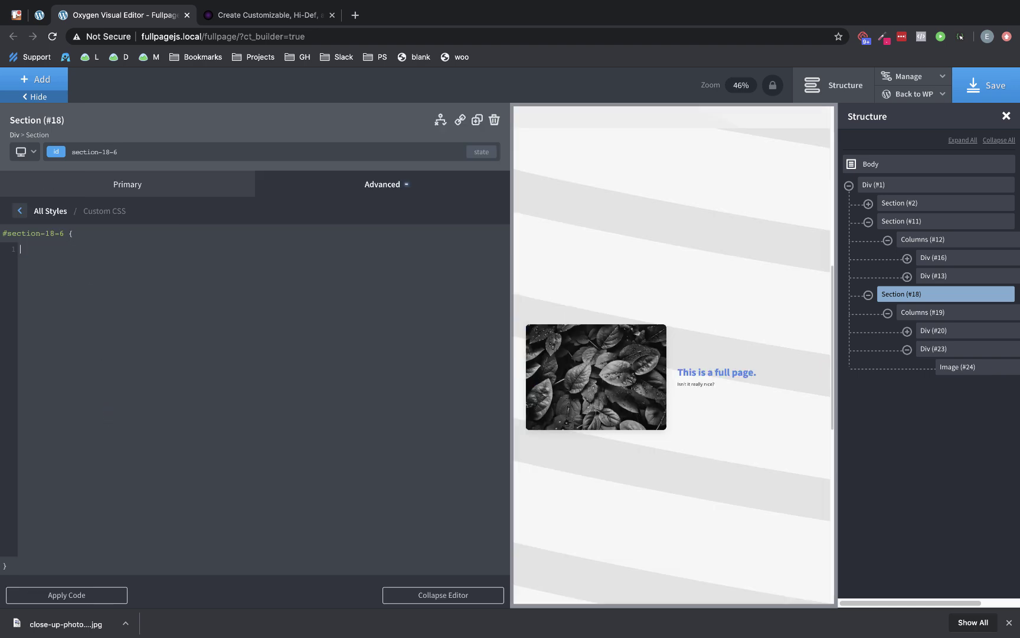
key("super+v")
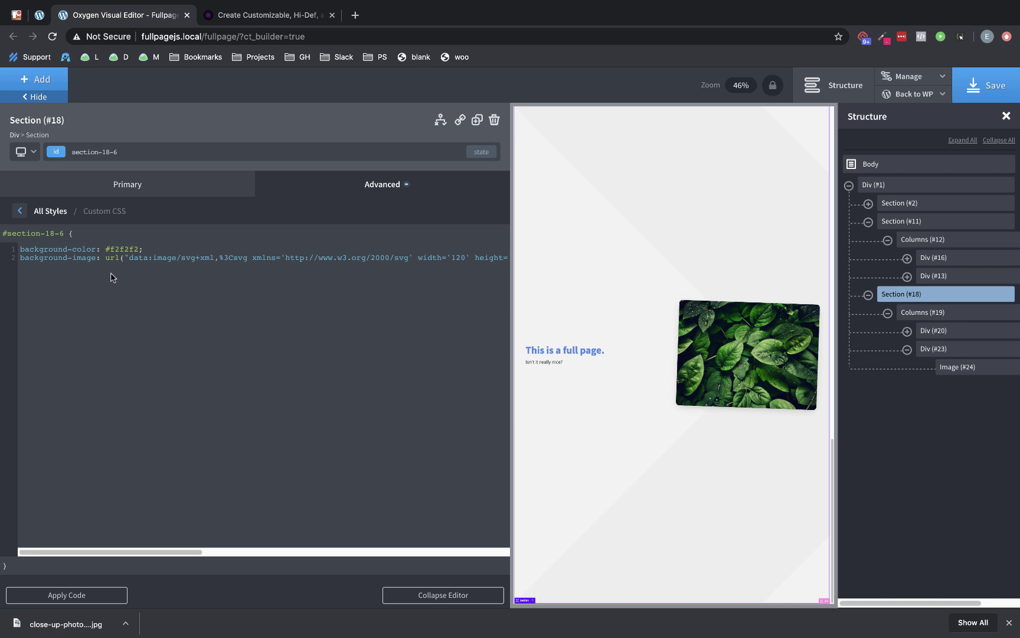
left_click(19, 210)
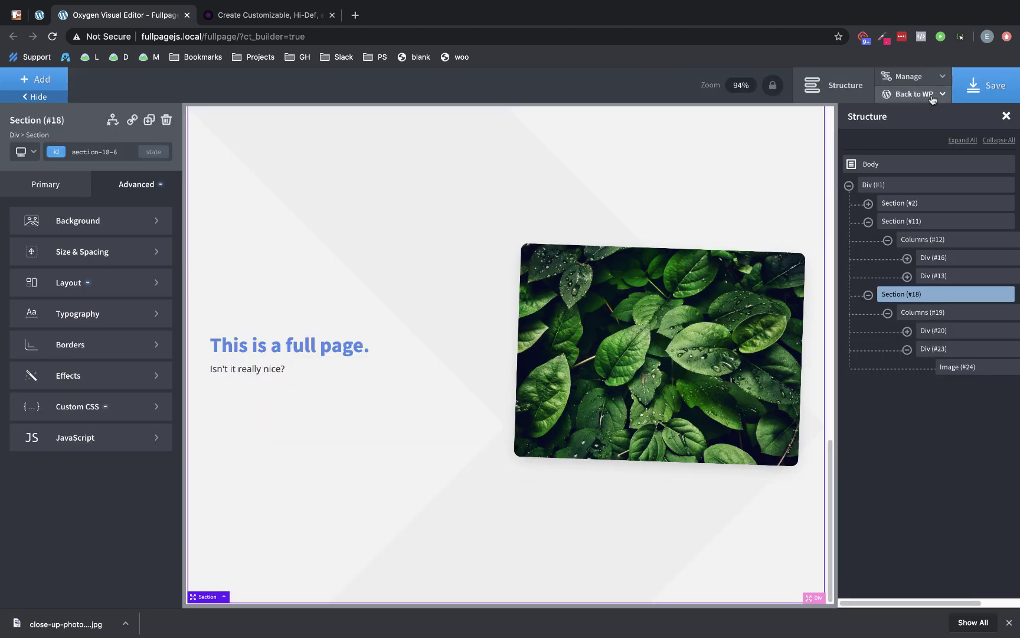
Step: Open the live Fullpage frontend in a new browser tab
left_click(910, 94)
right_click(921, 133)
key("Escape")
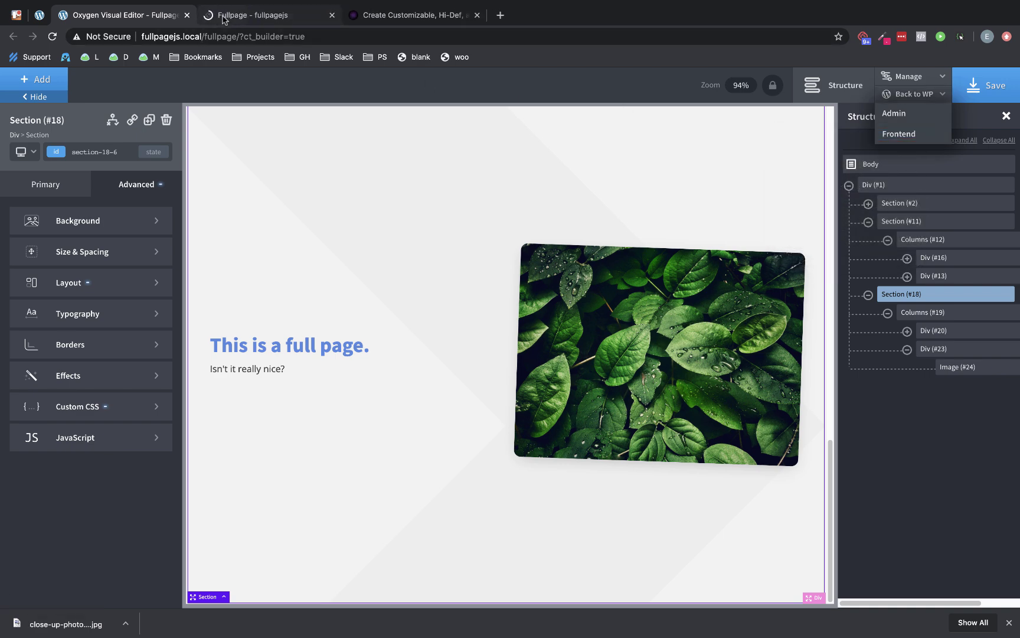
left_click(222, 17)
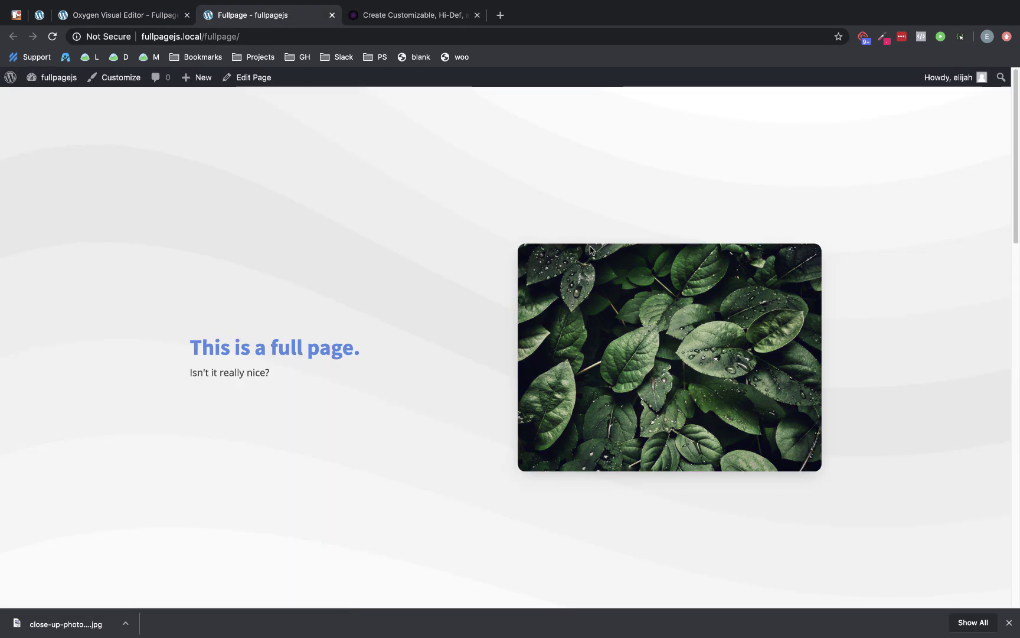
Step: Scroll through the live page's sections, dismiss the download bar, and return to Oxygen
scroll(429, 237, "down", 2)
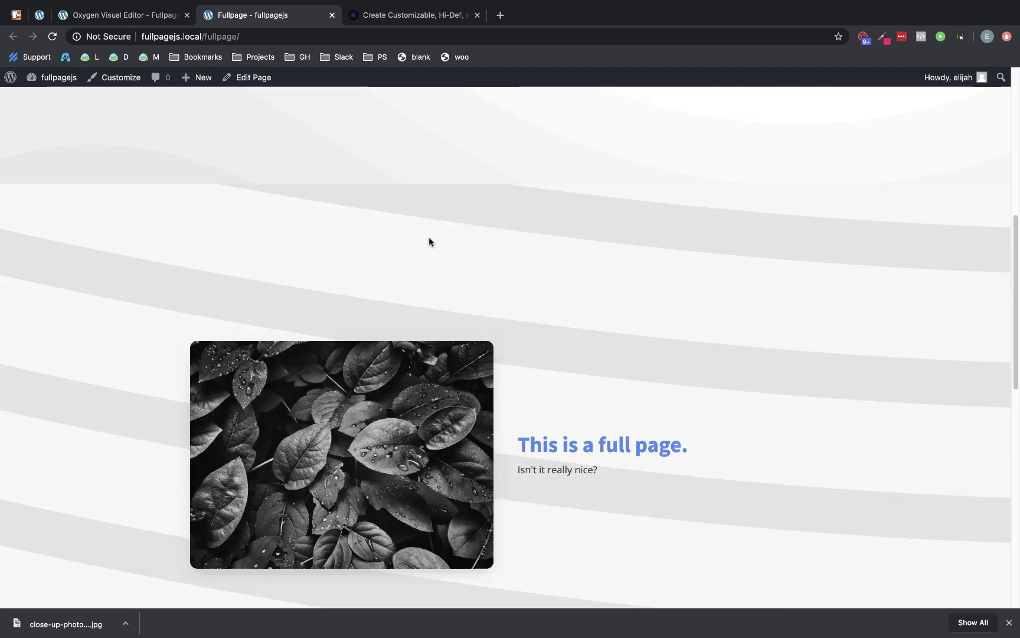
scroll(428, 241, "down", 2)
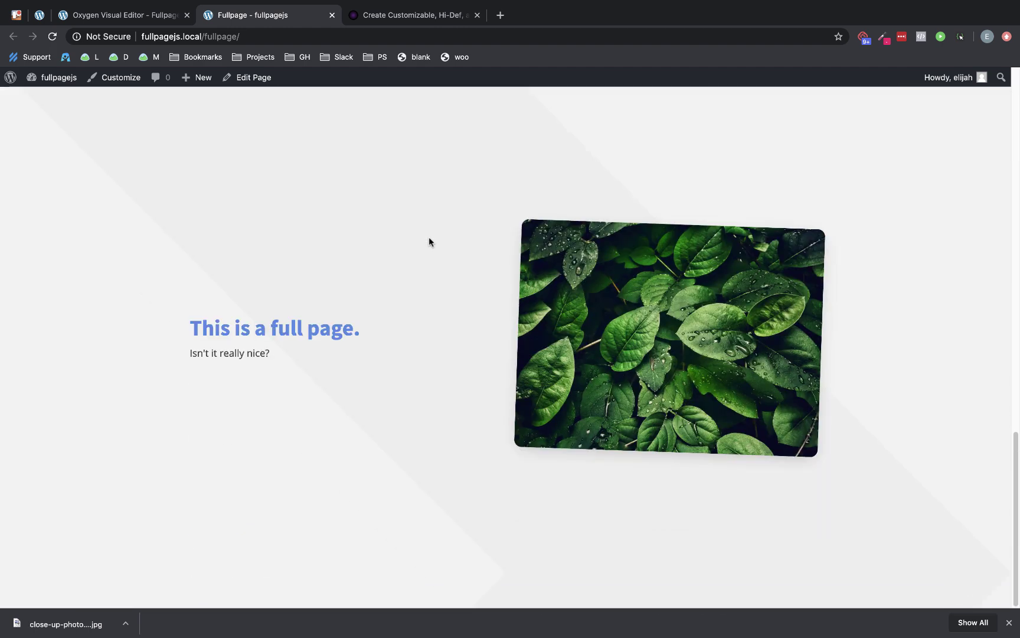
scroll(515, 309, "down", 2)
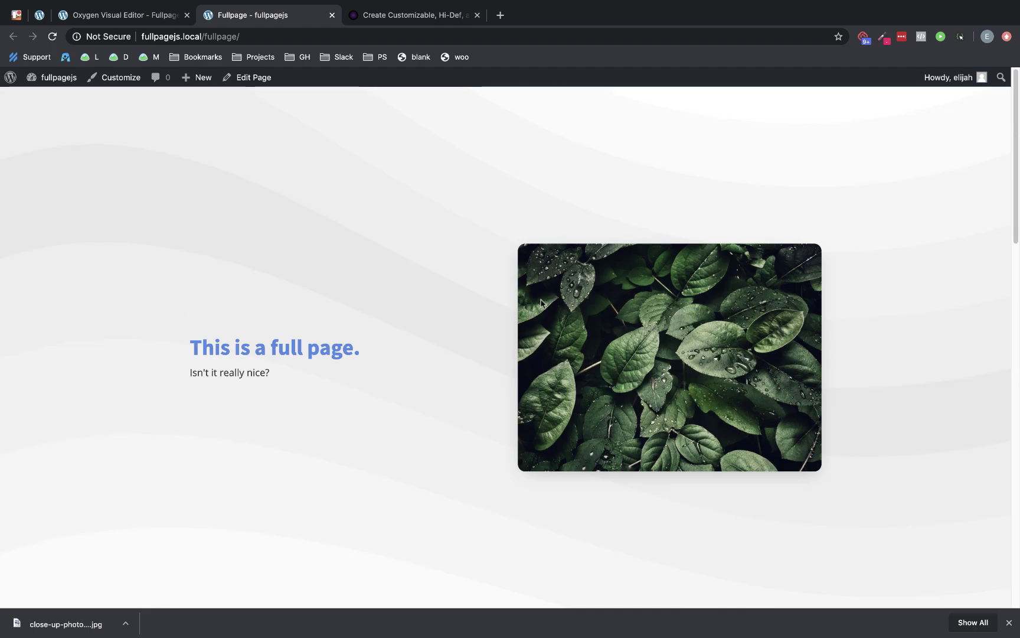
scroll(421, 258, "down", 2)
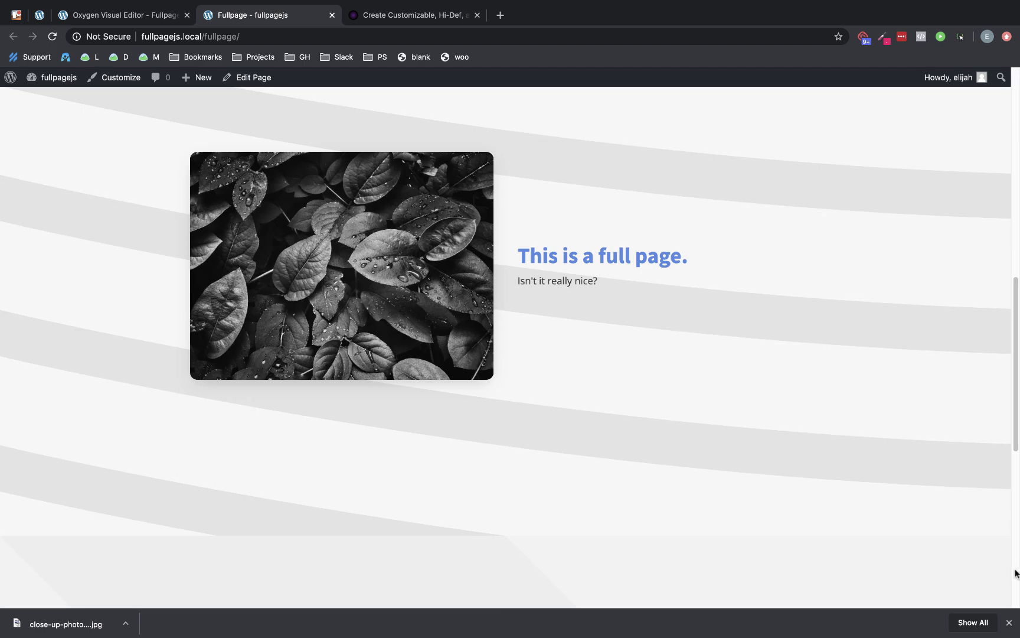
left_click(1010, 623)
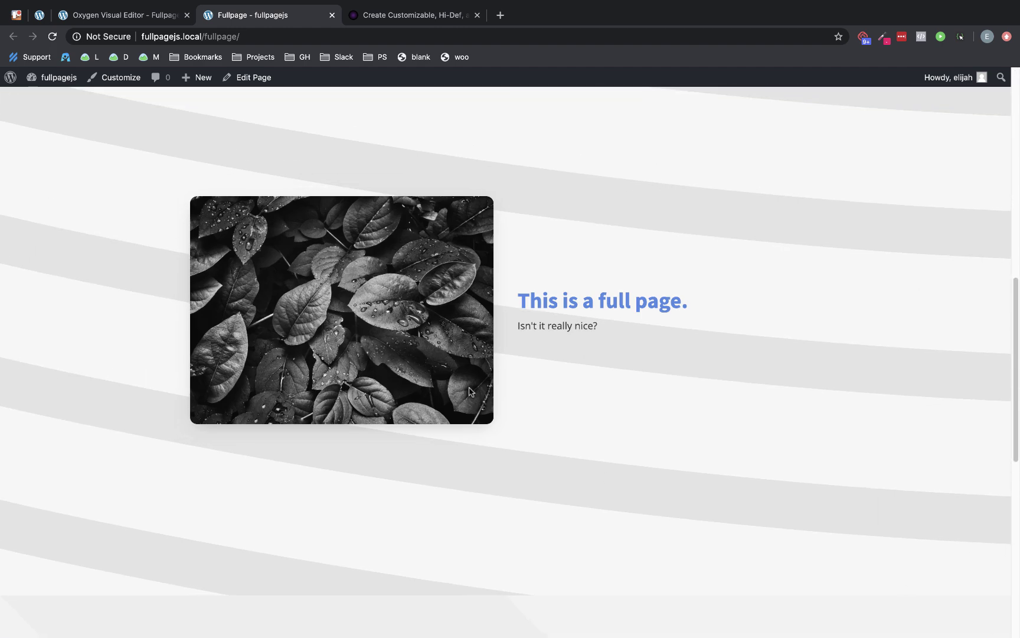
scroll(487, 390, "down", 3)
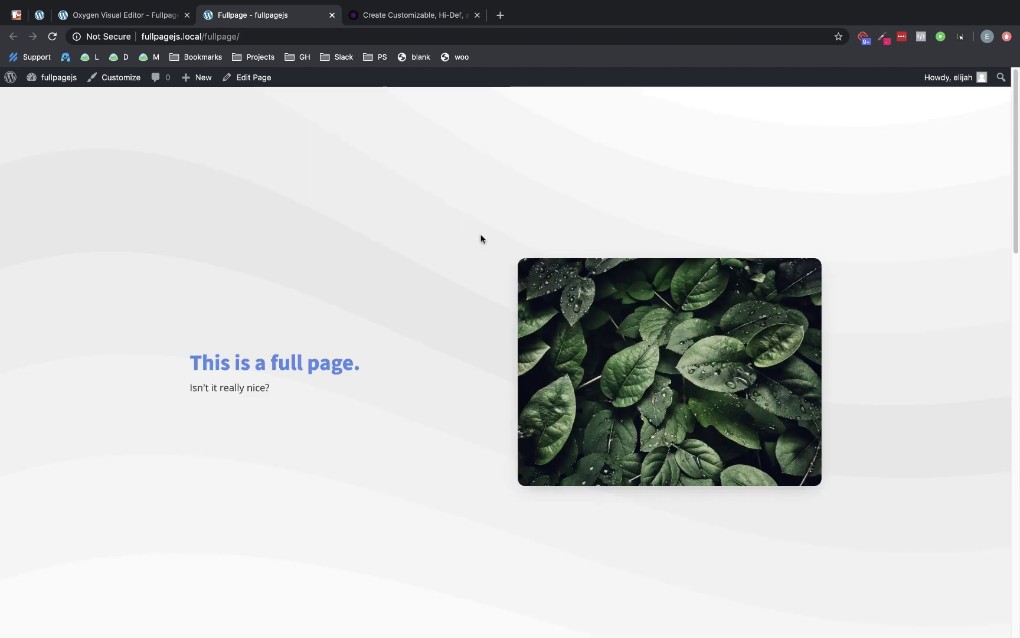
left_click(141, 18)
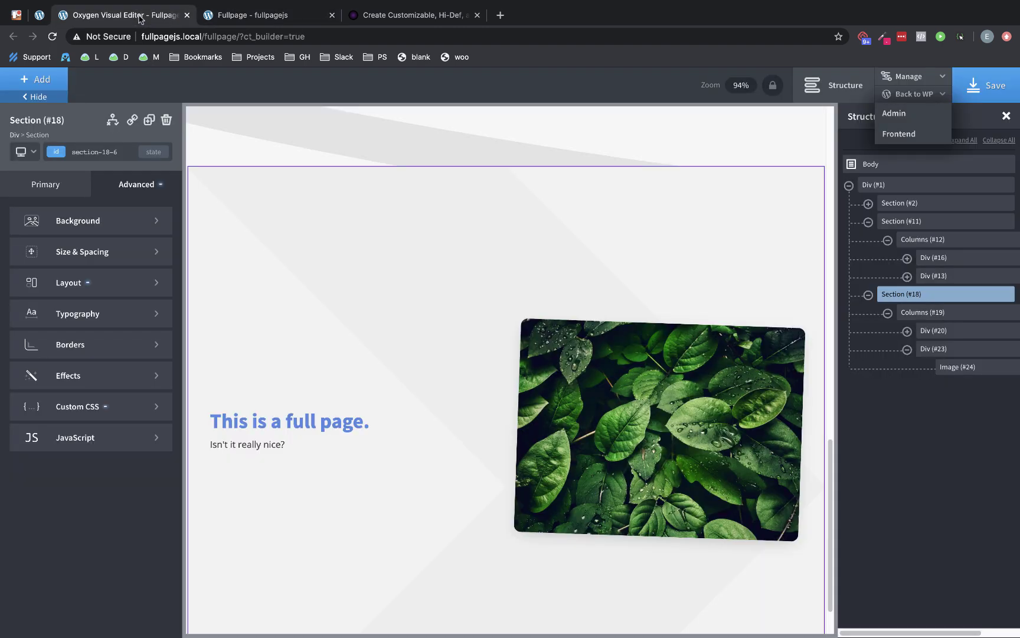
Step: Add a Code Block to Body and move it above Div (#1)
left_click(865, 165)
left_click(57, 78)
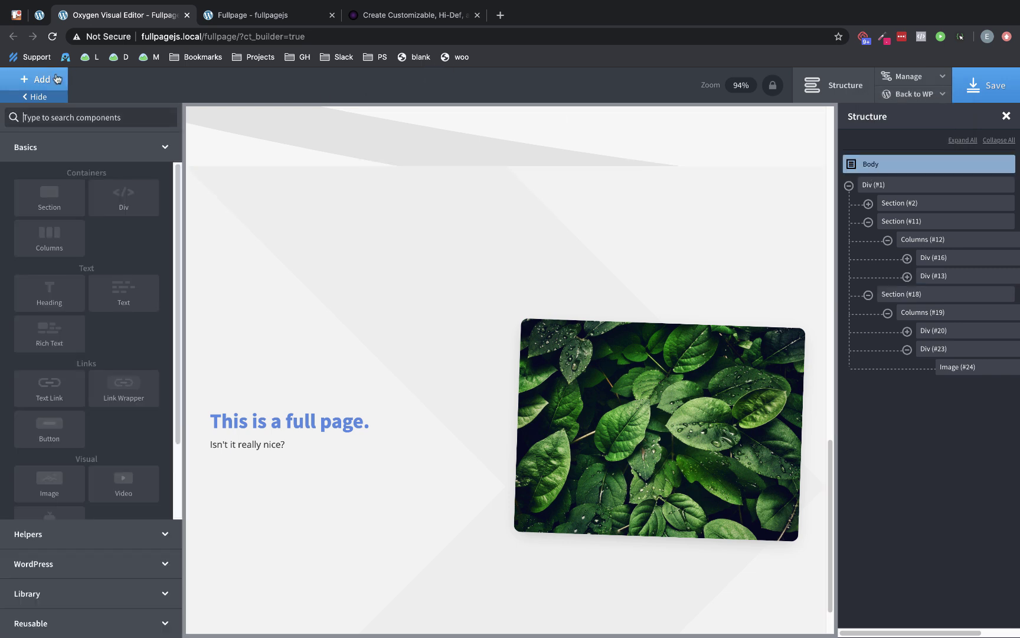
type("code block")
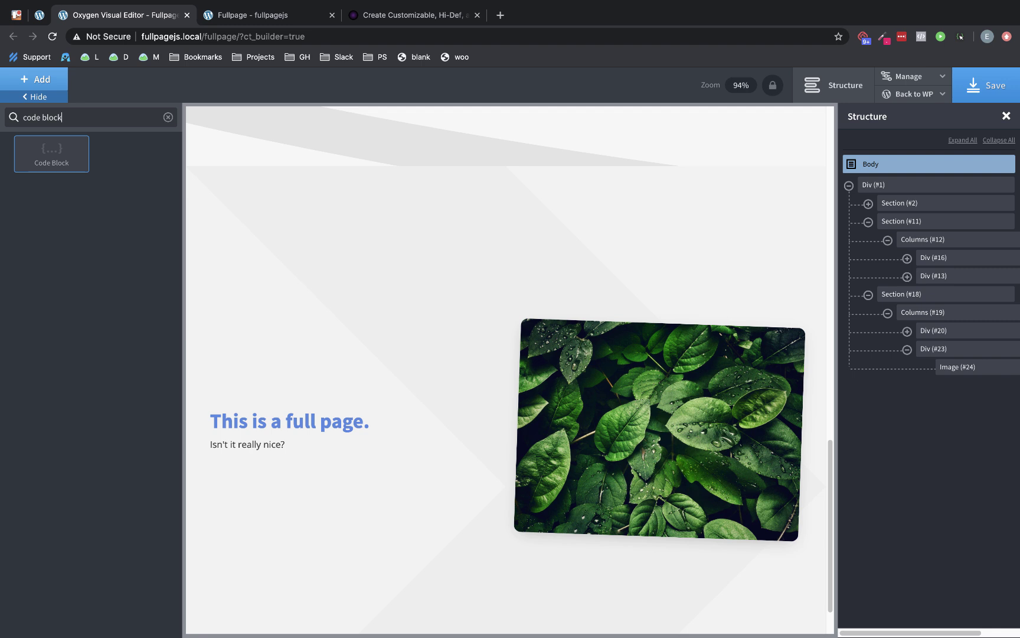
left_click(52, 153)
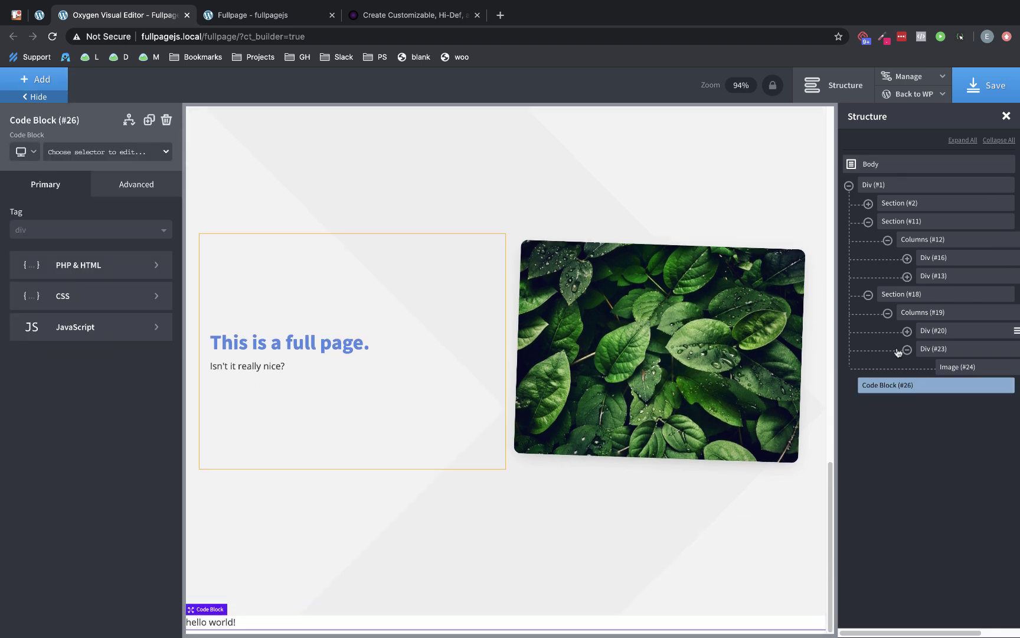
left_click_drag(878, 388, 887, 185)
left_click(849, 203)
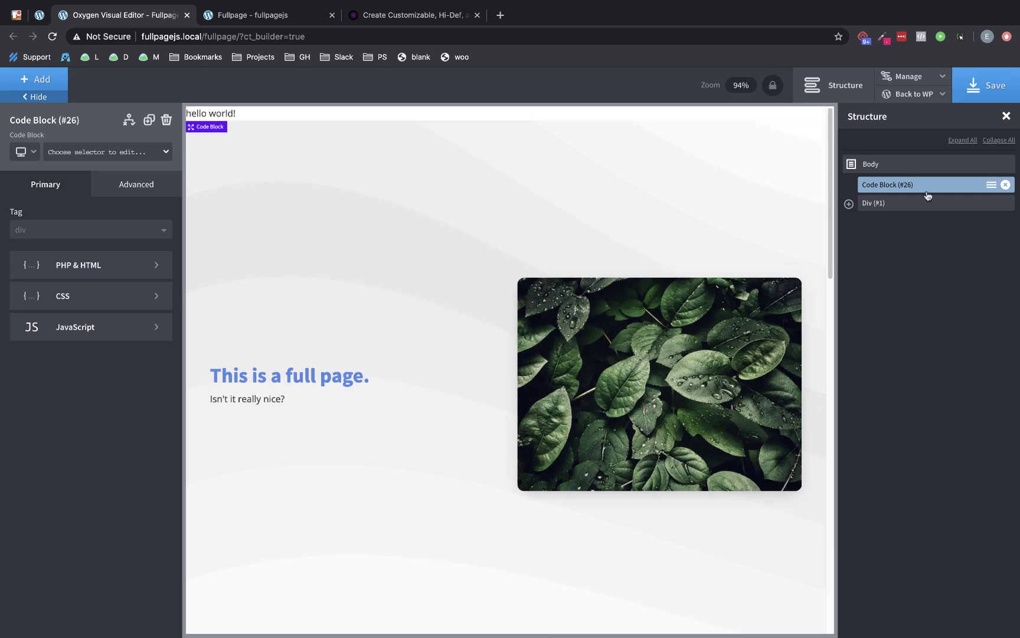
Step: Rename the code block to Fullpage and select its default PHP & HTML code
left_click(992, 185)
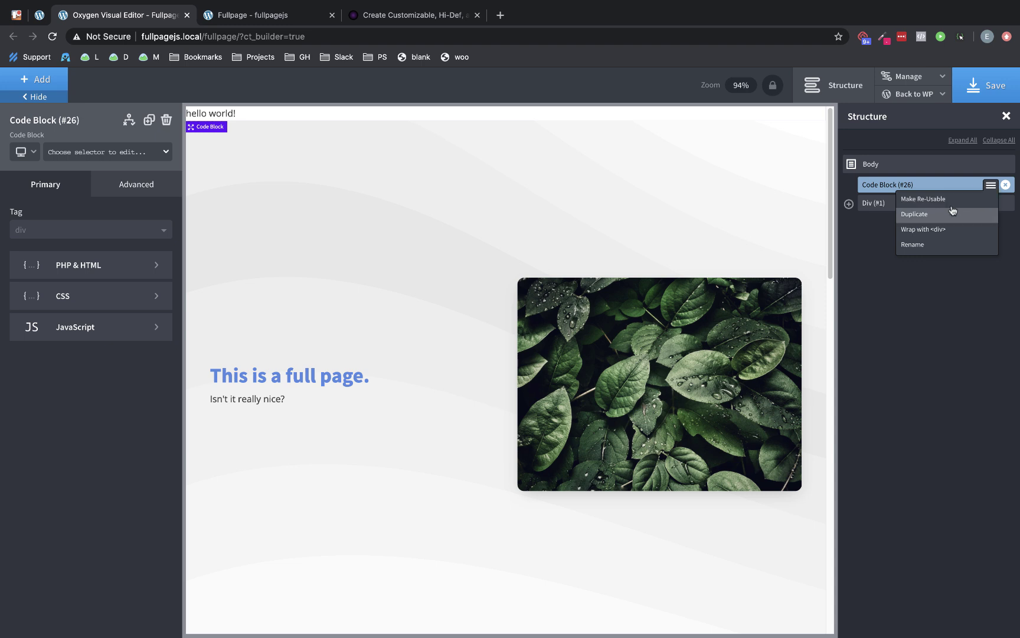
left_click(933, 247)
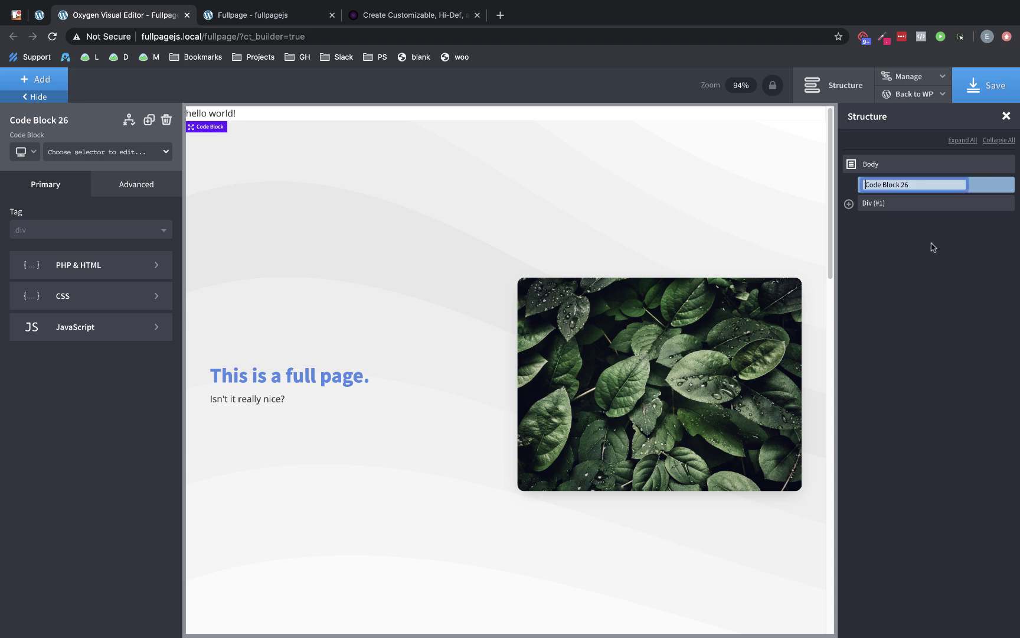
type("Fullpage")
key("Return")
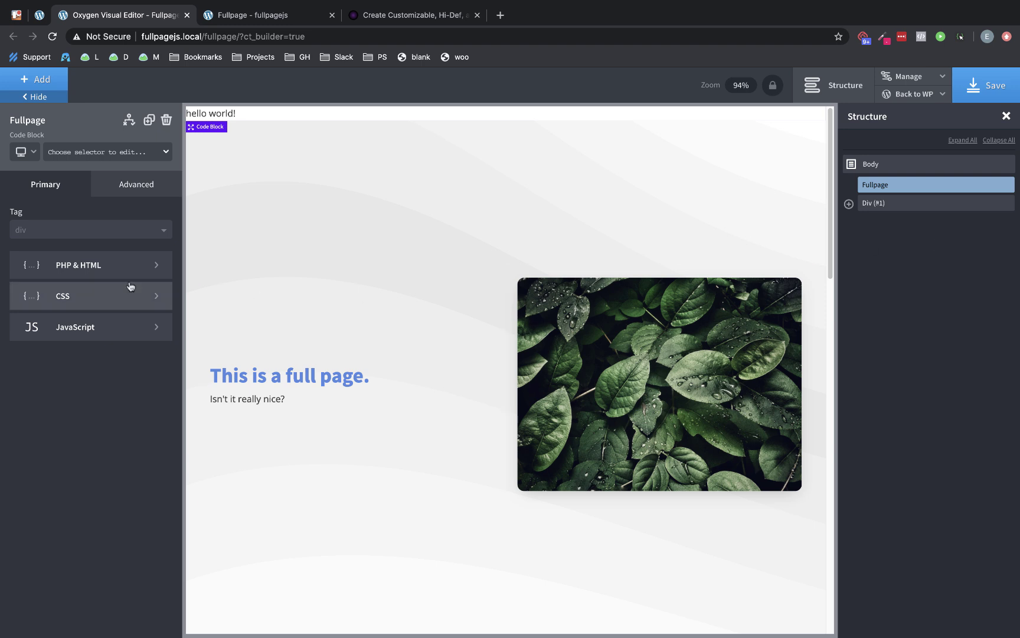
left_click(84, 265)
left_click_drag(64, 268, 9, 230)
Step: Replace the hello-world PHP with the cdnjs fullPage.js 3.0.8 script tag
key("BackSpace")
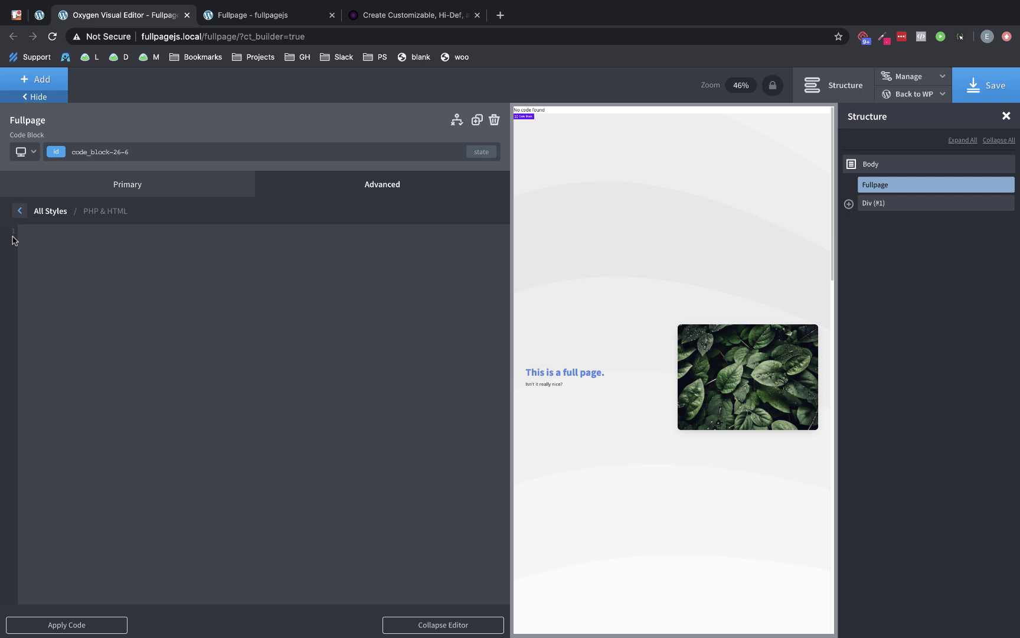
key("super+v")
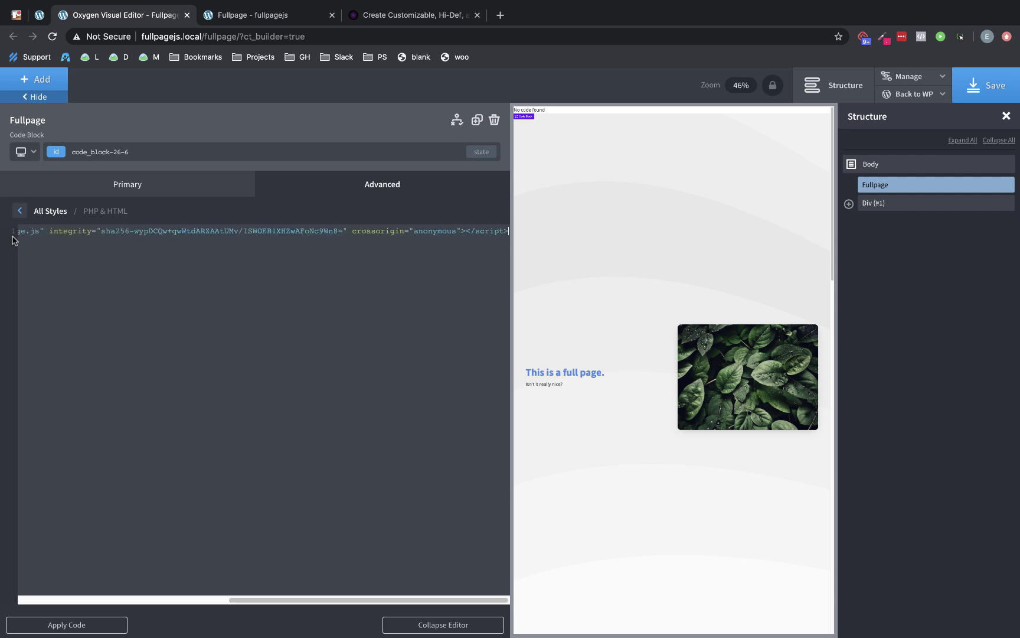
scroll(159, 262, "left", 10)
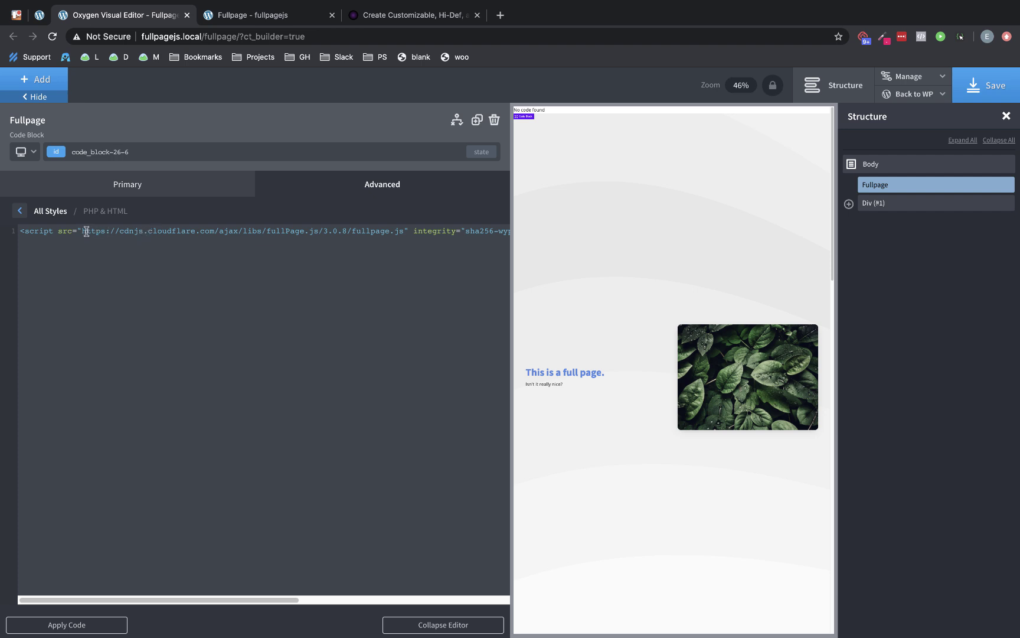
left_click(20, 212)
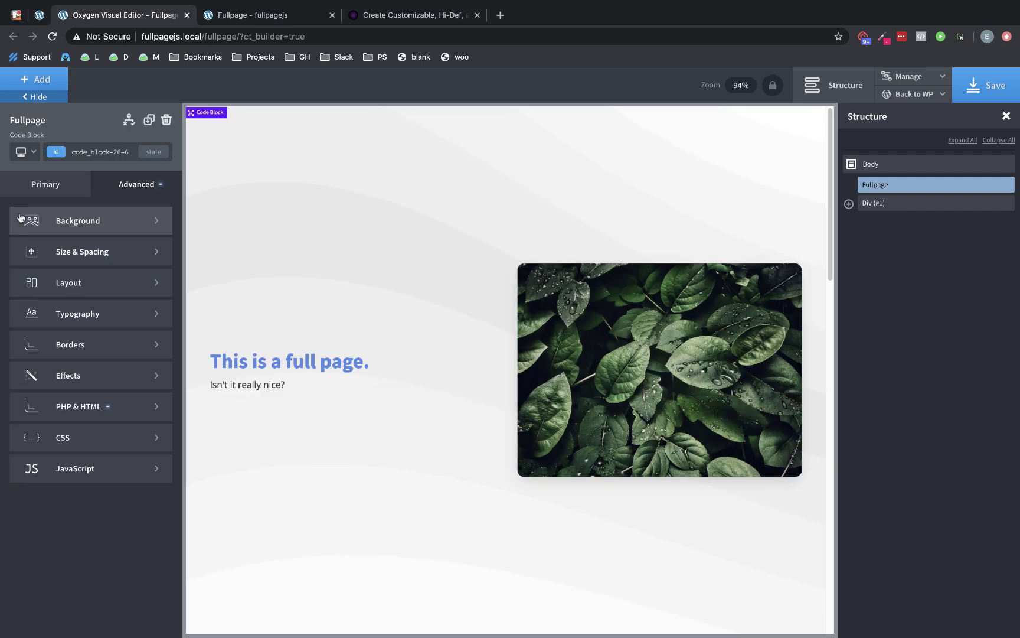
Step: Paste the fullpage initialisation script with three anchors and an afterLoad callback into JavaScript
left_click(86, 471)
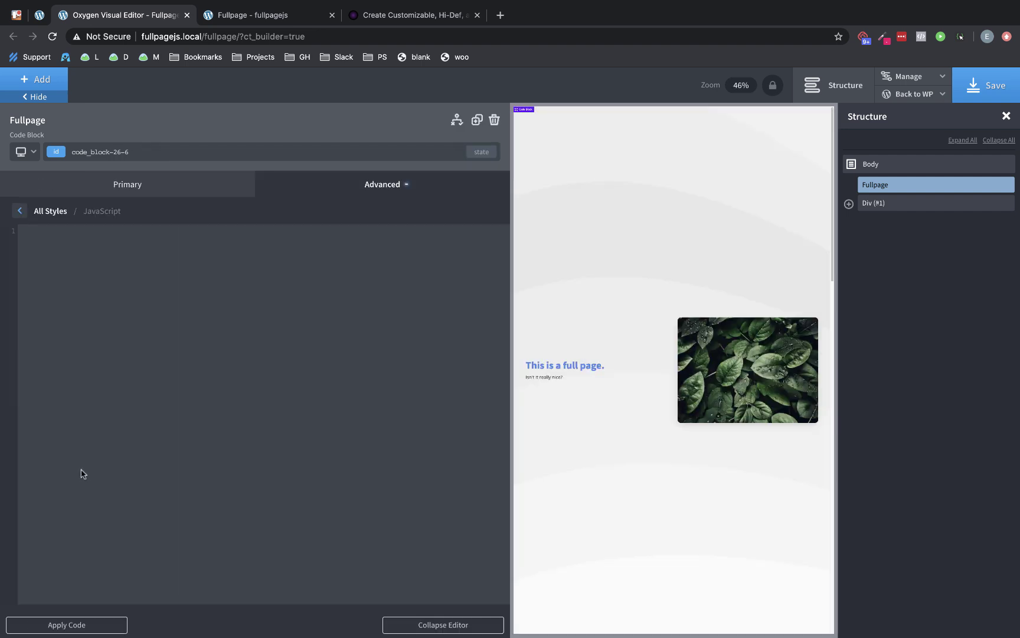
type("jQuery(document).ready( function() {  new fullpage('#fullpage', {     //options here     autoScrolling:true,     scrollHorizontally: true,     anchors: ['firstPage', 'secondPage', 'thirdPage'],     lockAnchors: false,     menu: '#div_block-9-2',     afterLoad: function(anchorLink, index) {       console.log(index['anchor']);       jQuery('.fullpage-anchor').removeClass('anchor-active');       jQuery('a[href=\"#' + index[\"anchor\"] + '\"]').addClass('anchor-active');     } });  //methods fullpage_api.setAllowScrolling(true);  });")
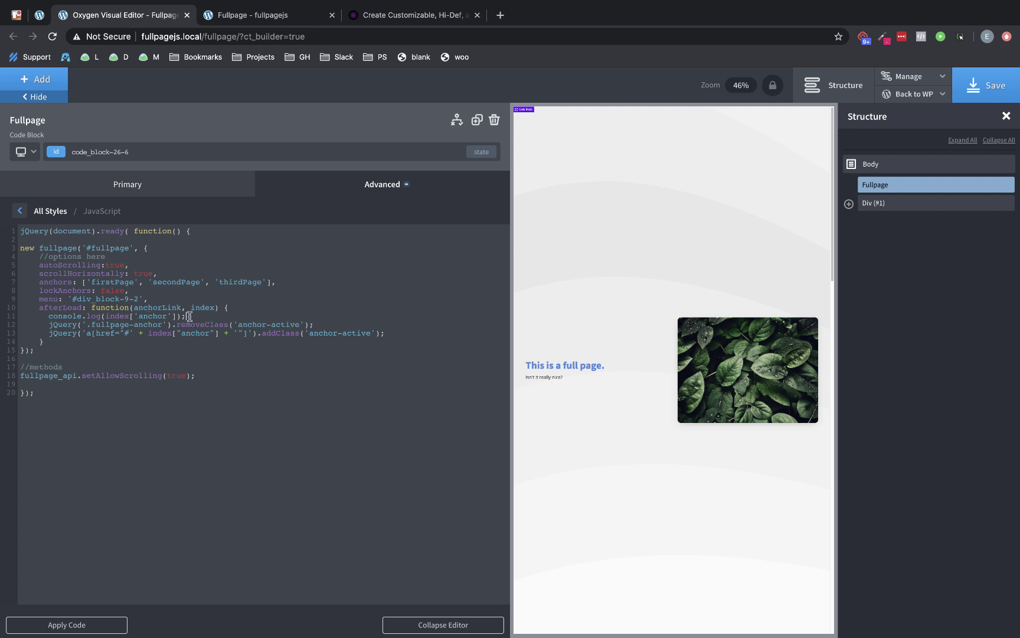
Step: Delete the console.log line 11 from the afterLoad callback
left_click_drag(186, 317, 28, 309)
key("BackSpace")
key("BackSpace")
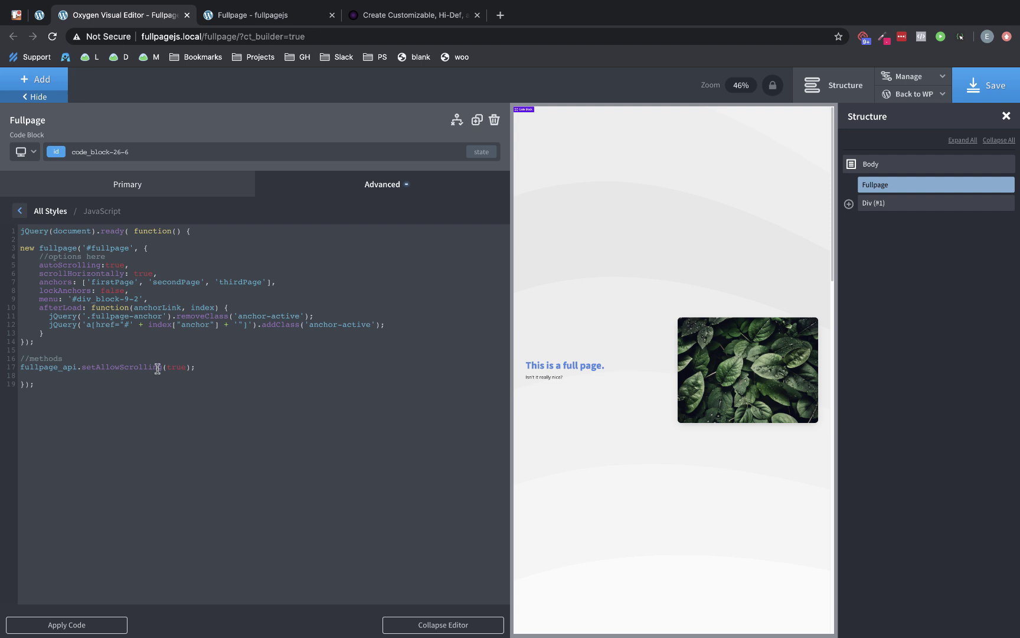
Step: Paste an .anchor-active CSS rule with 0.3s ease-in-out transition and scale3d(1.3, 1.3, 1), then save
left_click(150, 191)
left_click(112, 293)
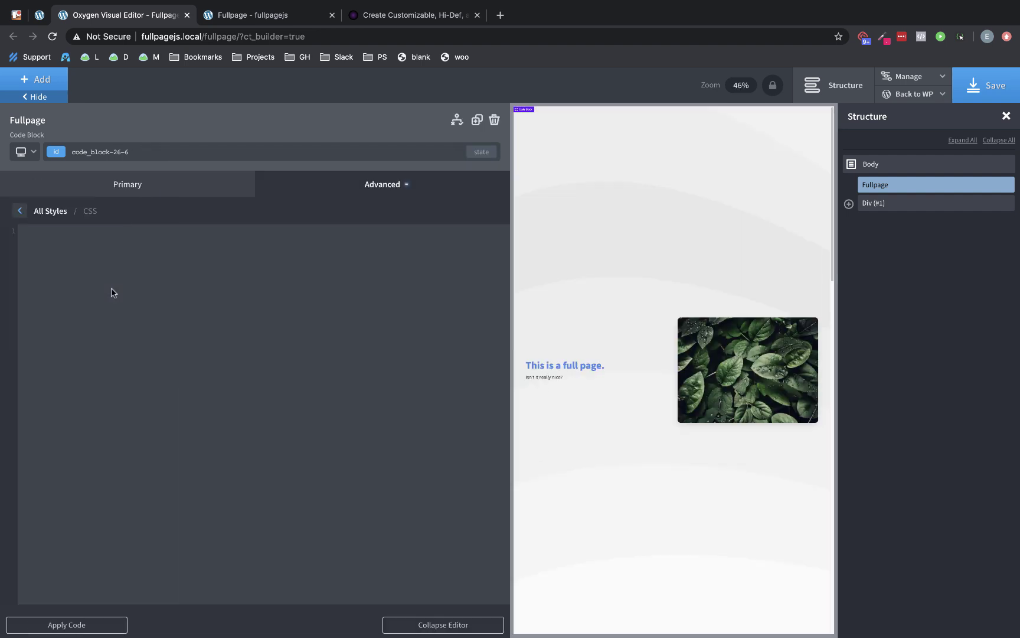
type(".anchor-active {   transition: 0.3s all ease-in-out;   background-color: #5288e5;   transform: scale3d(1.3, 1.3, 1); }")
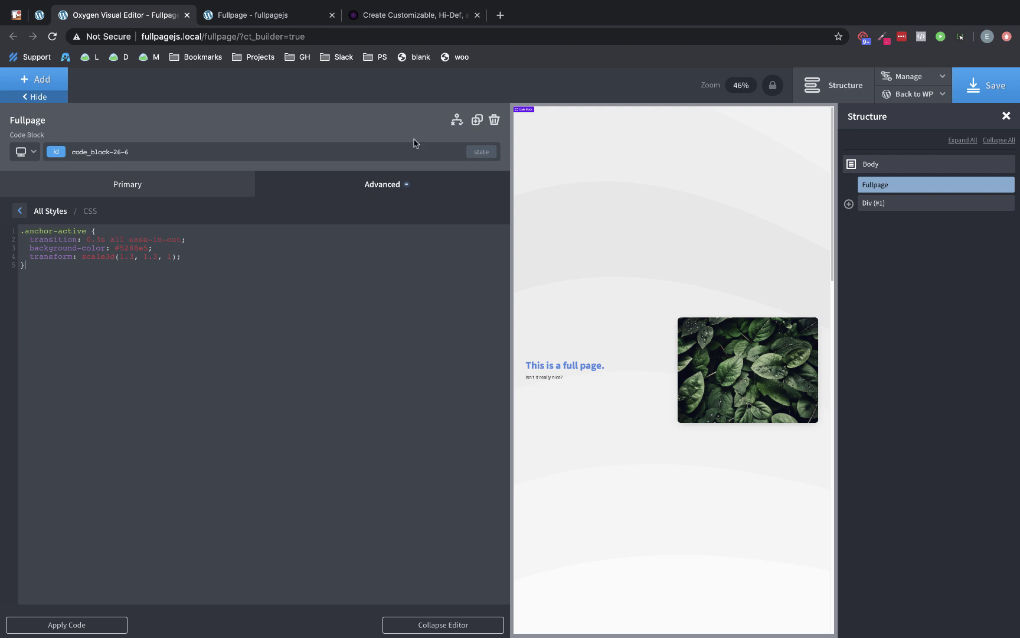
left_click(979, 87)
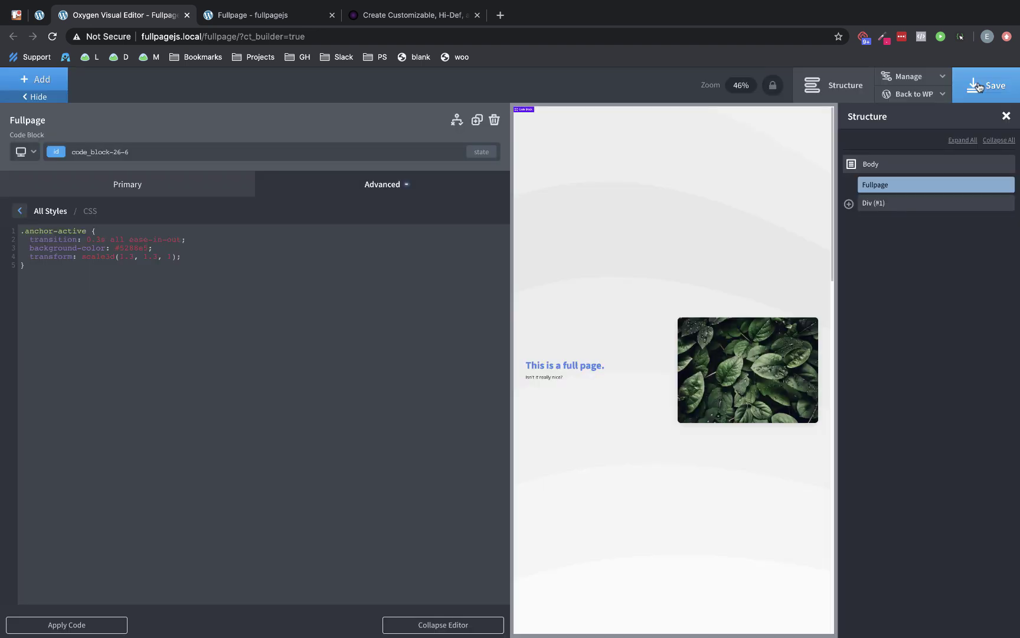
Step: Reload the live page and scroll through #secondPage and the third section, ending back on #firstPage
left_click(290, 23)
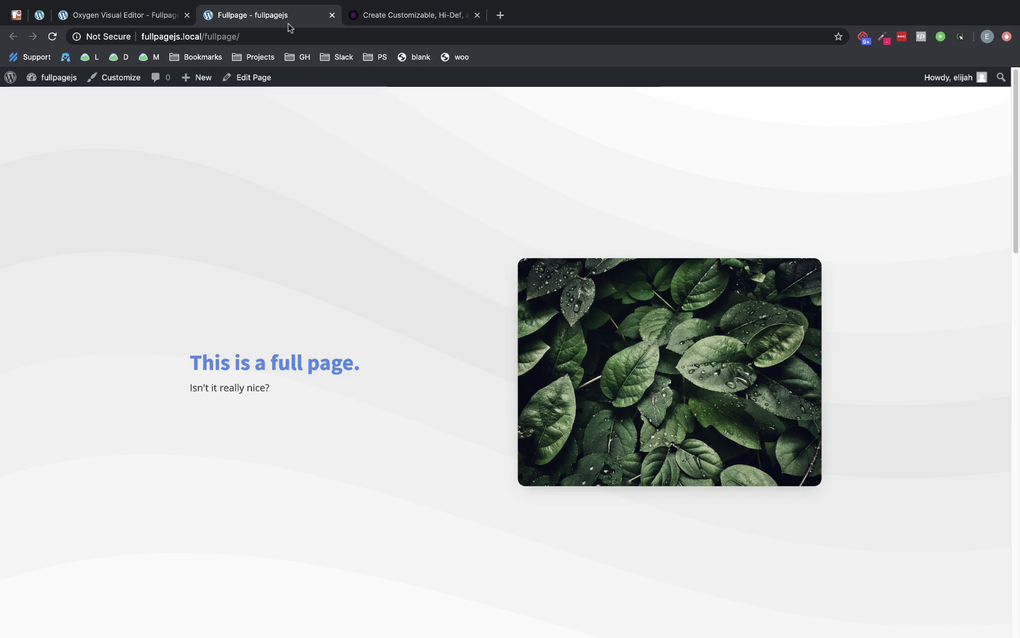
left_click(51, 36)
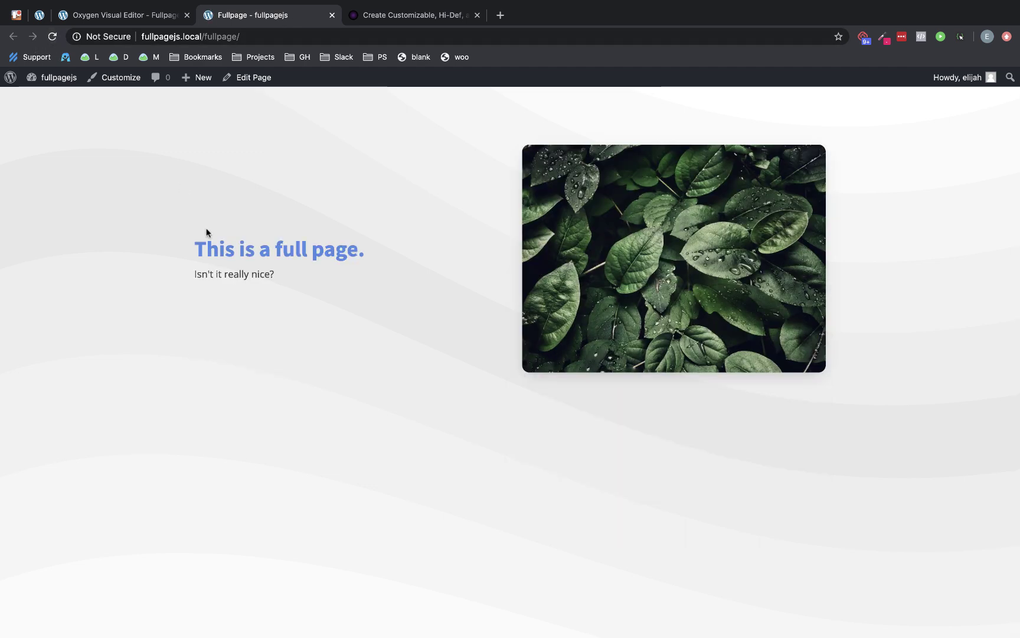
scroll(207, 232, "down", 2)
scroll(207, 232, "down", 2)
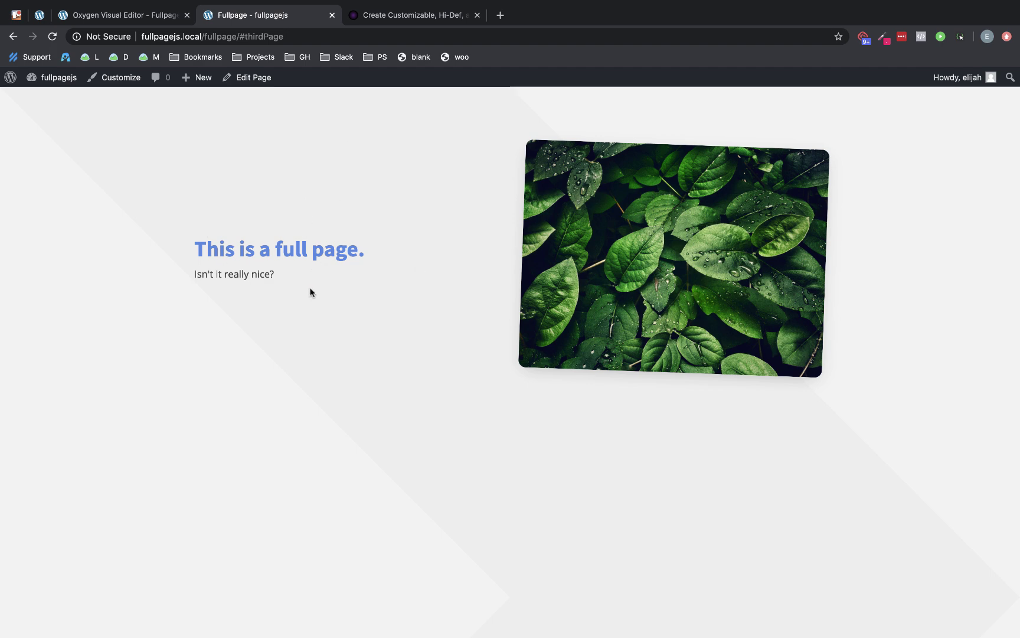
scroll(316, 300, "up", 2)
scroll(324, 298, "up", 2)
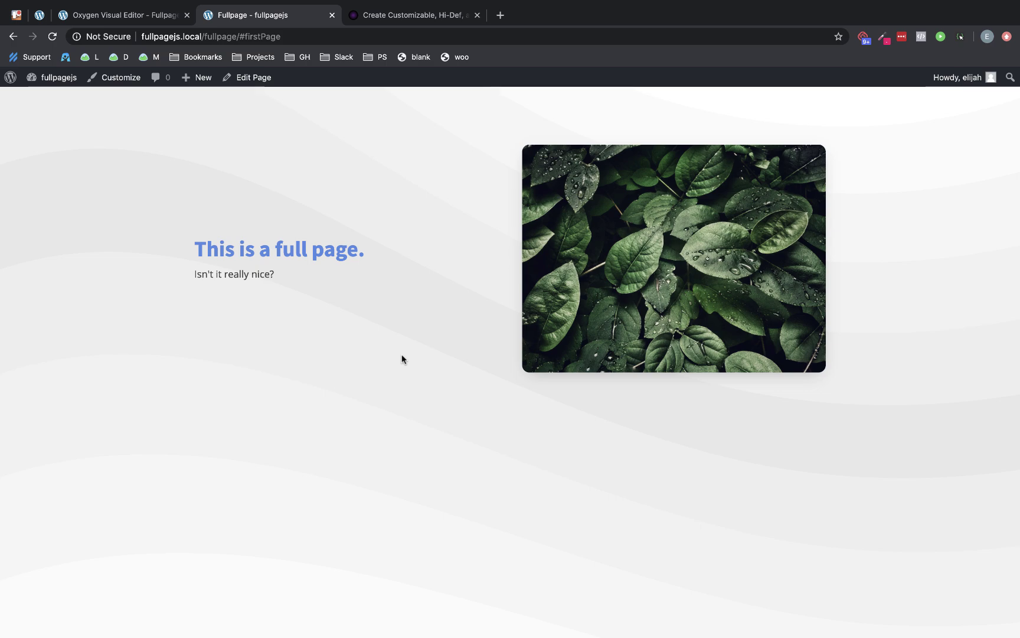
scroll(401, 357, "down", 2)
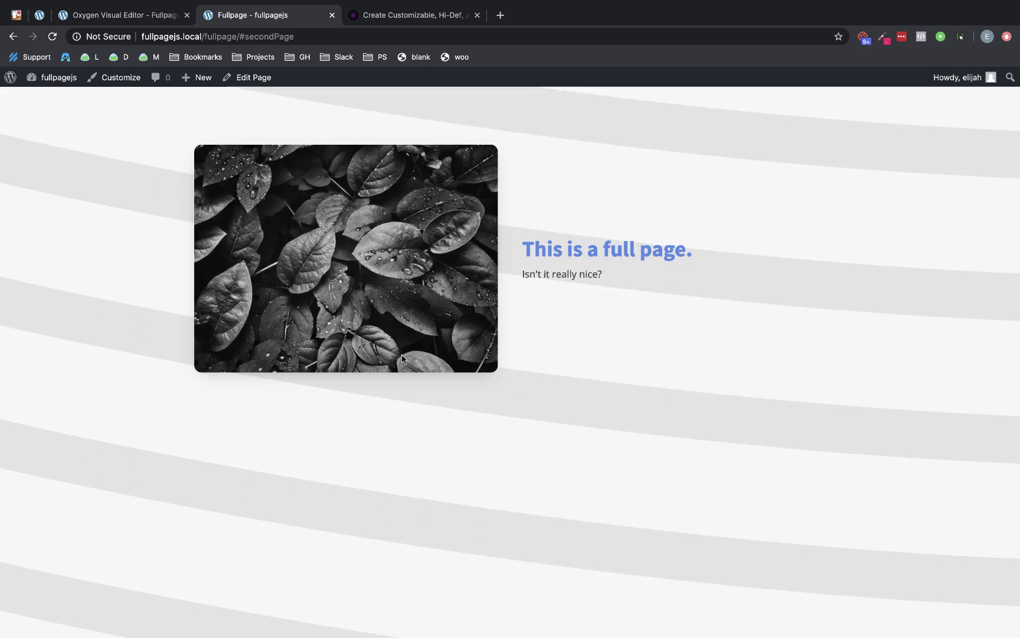
scroll(402, 357, "down", 2)
scroll(402, 357, "up", 2)
scroll(402, 359, "up", 2)
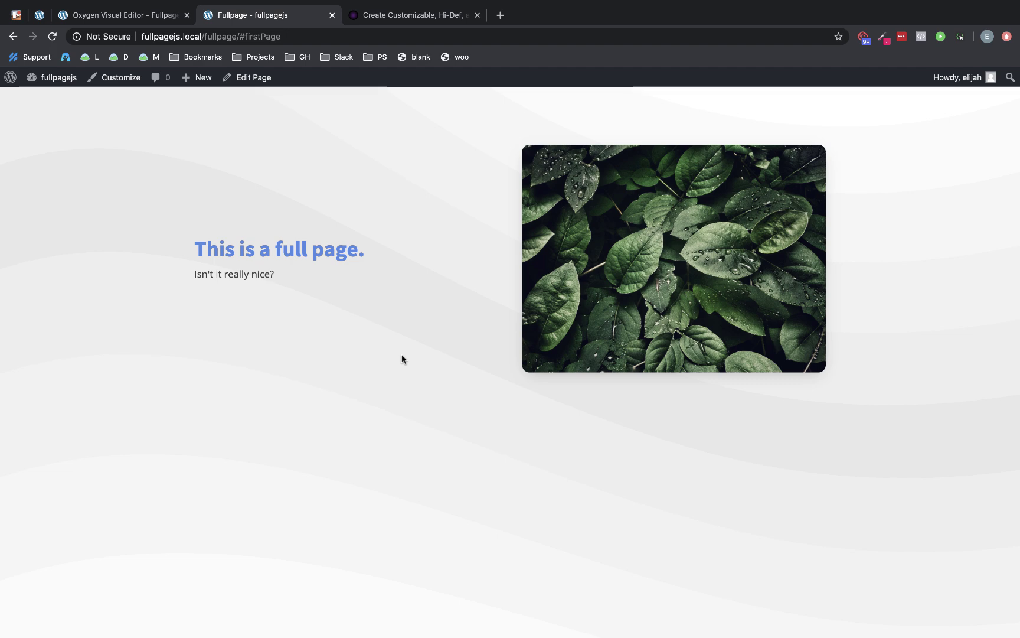
Step: Add a new Div to the page and copy its id div_block-28-6
left_click(133, 16)
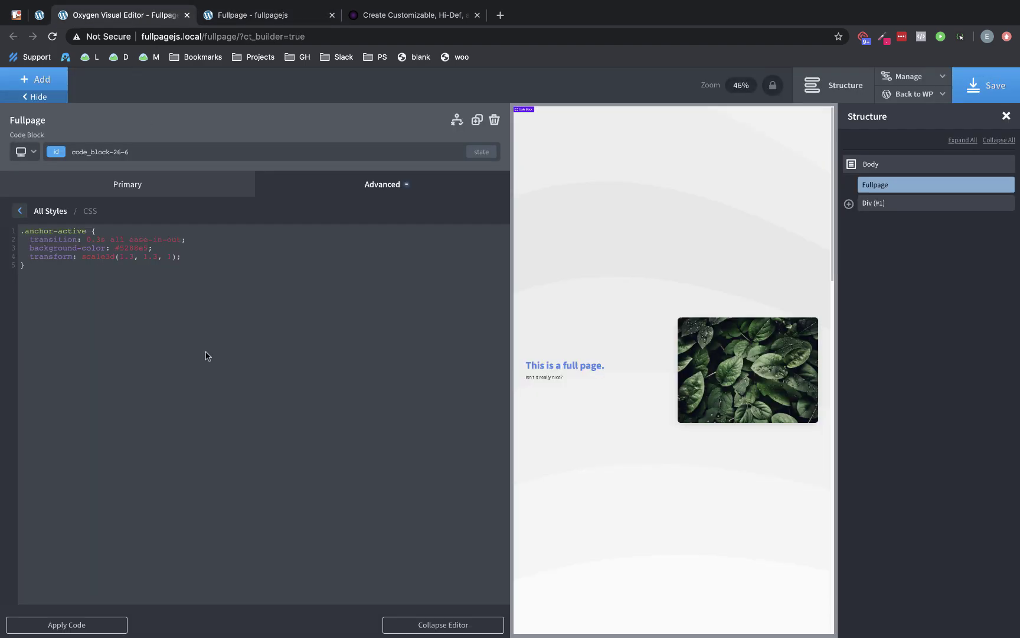
left_click(455, 624)
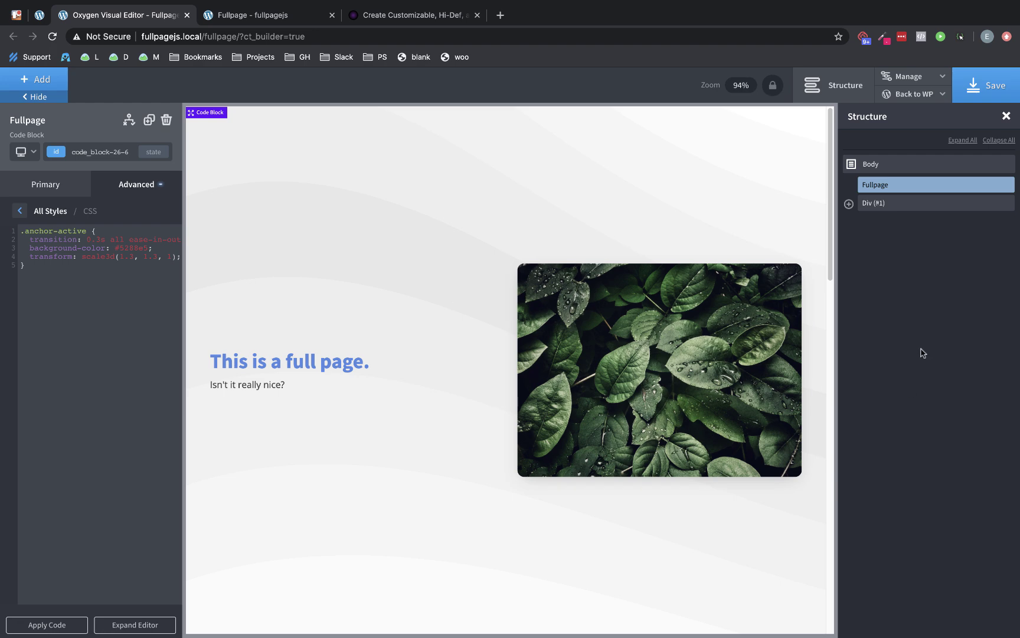
left_click(47, 83)
left_click(118, 198)
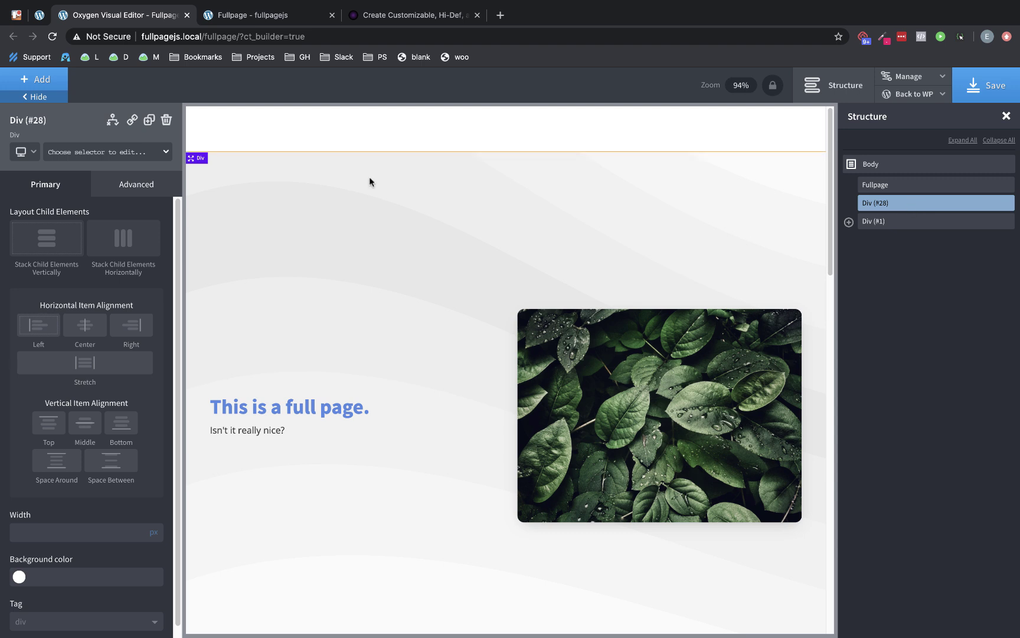
left_click(102, 152)
left_click(62, 201)
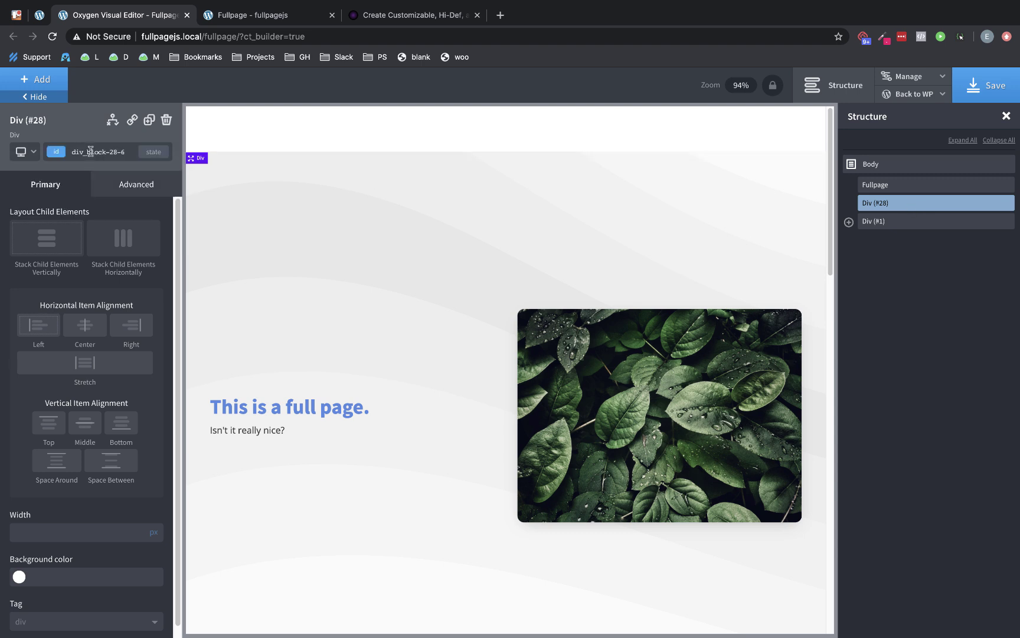
double_click(90, 151)
key("ctrl+c")
Step: Replace div_block-9-2 with div_block-28-6 in the Fullpage JavaScript menu option and apply the code
left_click(894, 186)
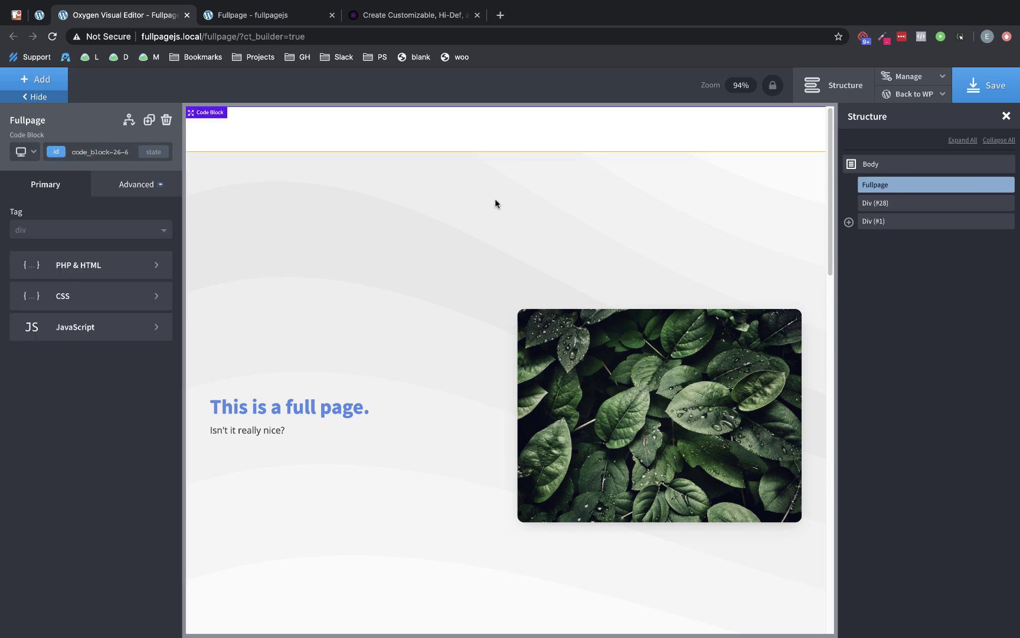
left_click(79, 326)
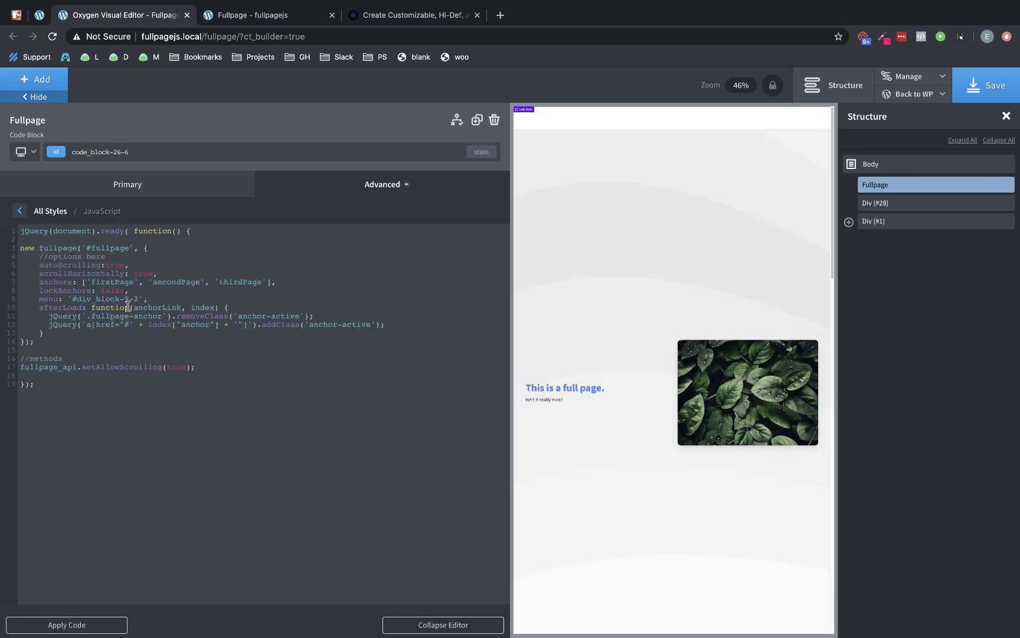
left_click_drag(139, 299, 79, 303)
key("ctrl+v")
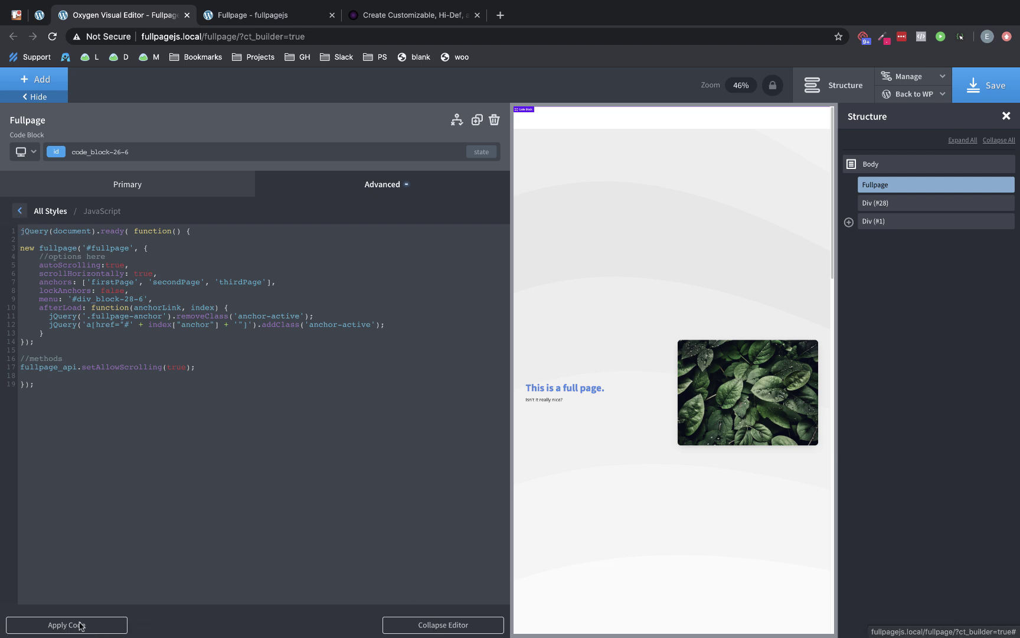
left_click(445, 624)
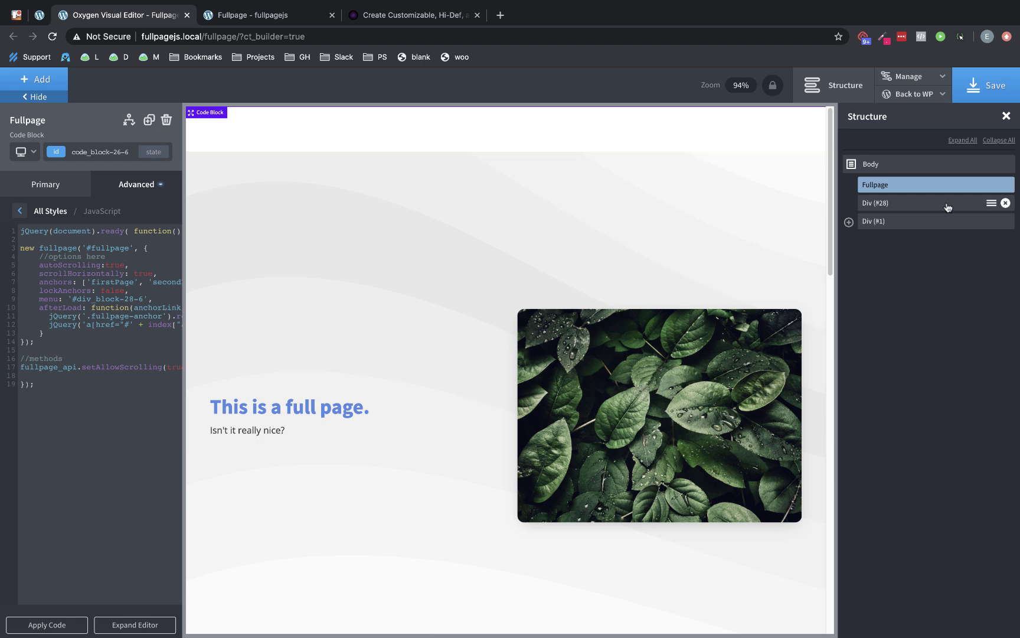
Step: Make Div #28 position fixed with top 0, right 32 and z-index 100
left_click(903, 205)
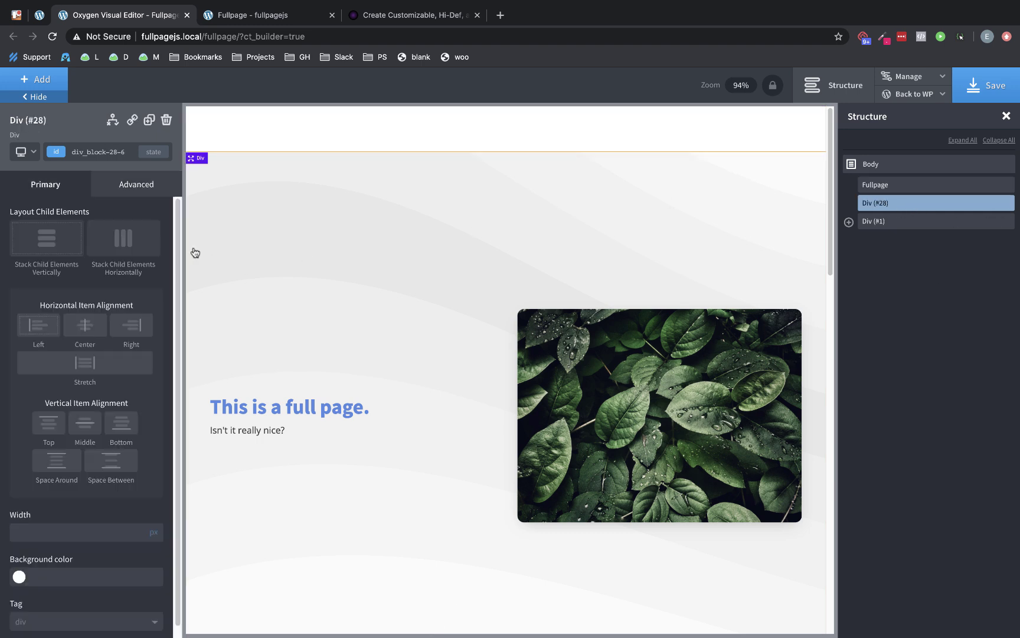
left_click(136, 186)
left_click(97, 282)
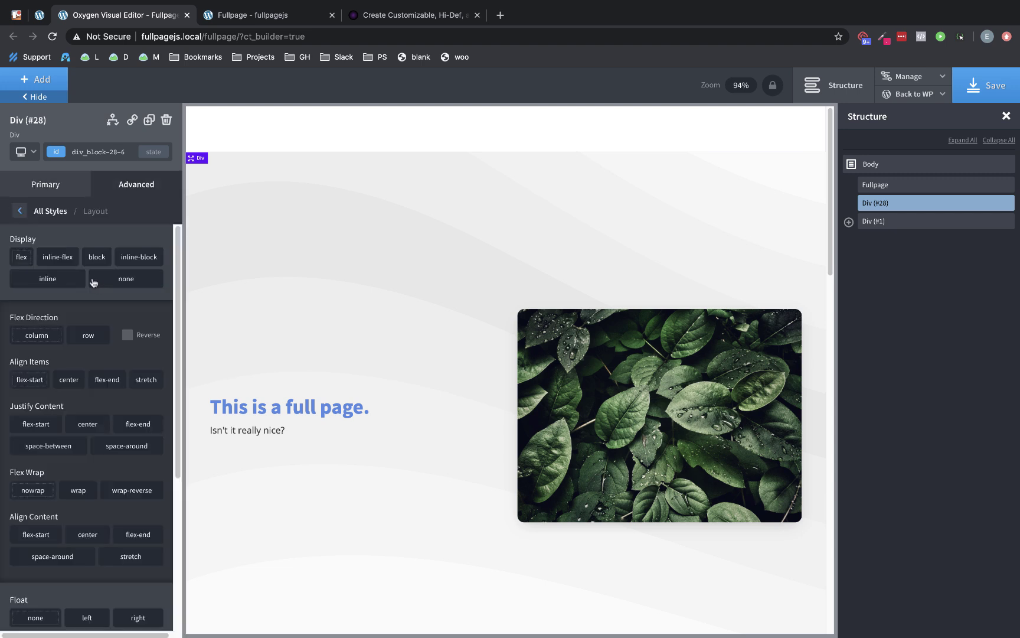
scroll(94, 283, "down", 5)
left_click(148, 599)
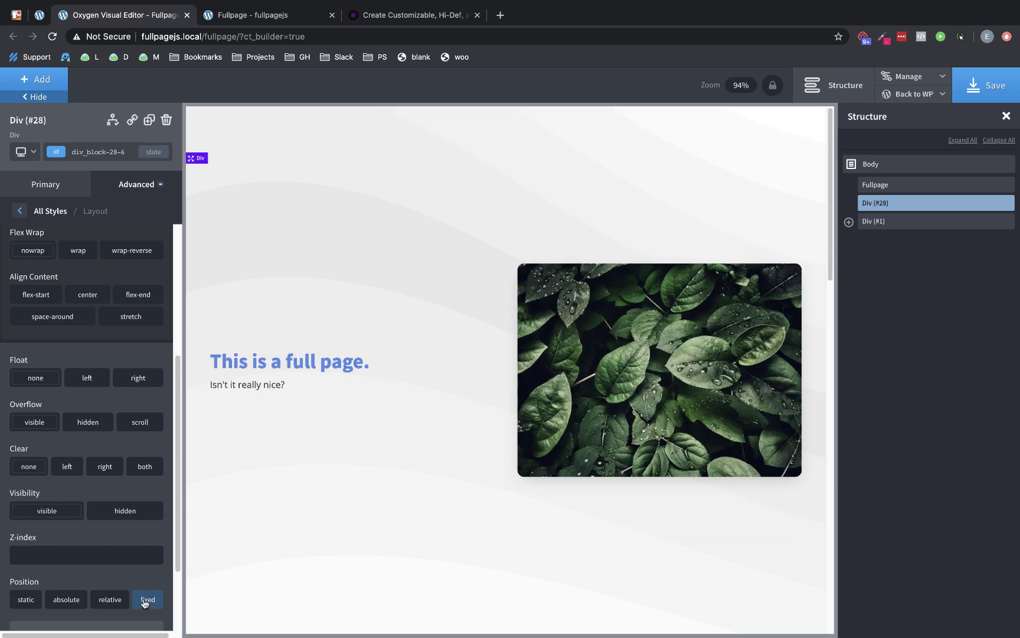
scroll(142, 596, "down", 2)
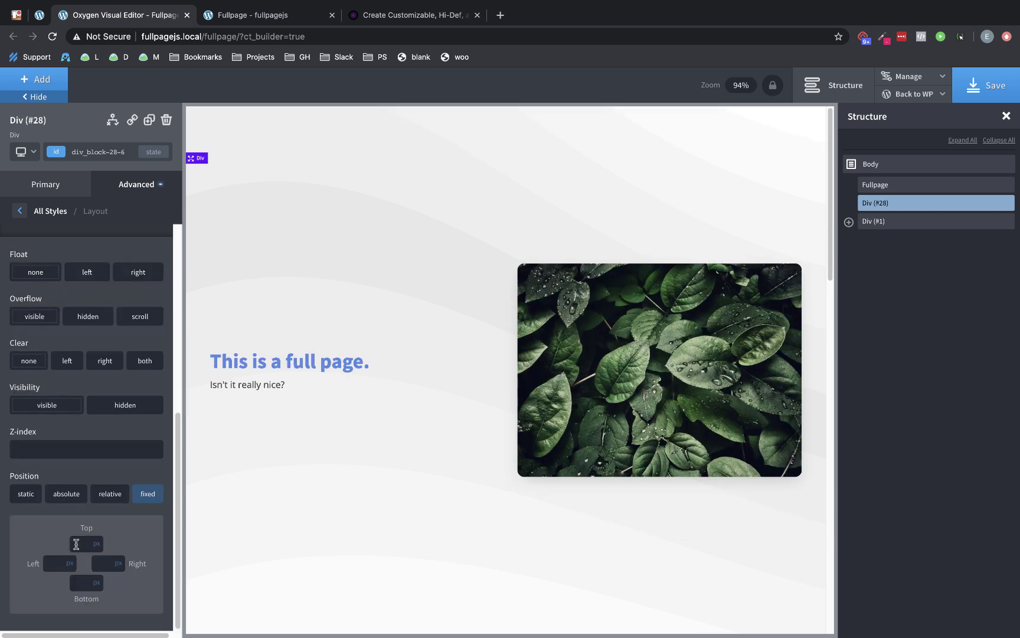
left_click(76, 544)
type("0")
left_click(99, 564)
type("32")
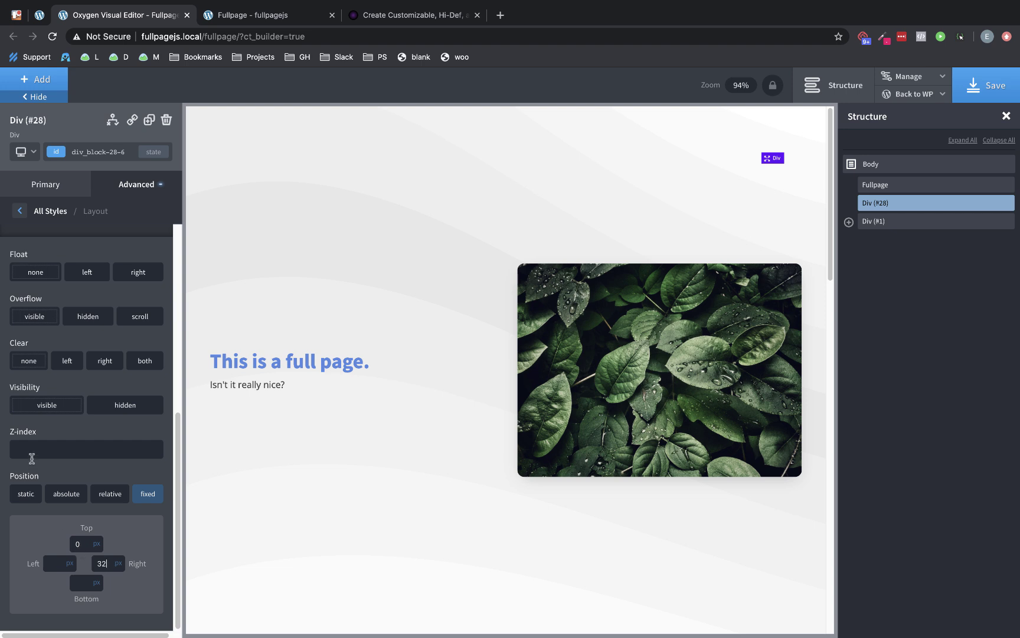
left_click(37, 450)
type("1000")
scroll(59, 458, "up", 5)
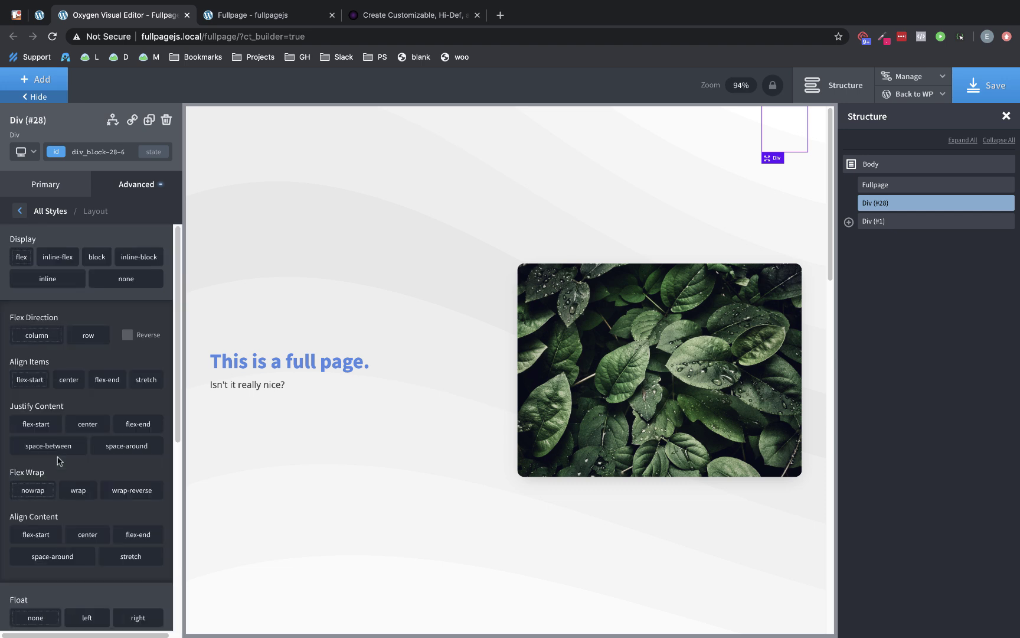
Step: Give the Div a 100vh height and centre its children vertically and horizontally
left_click(143, 188)
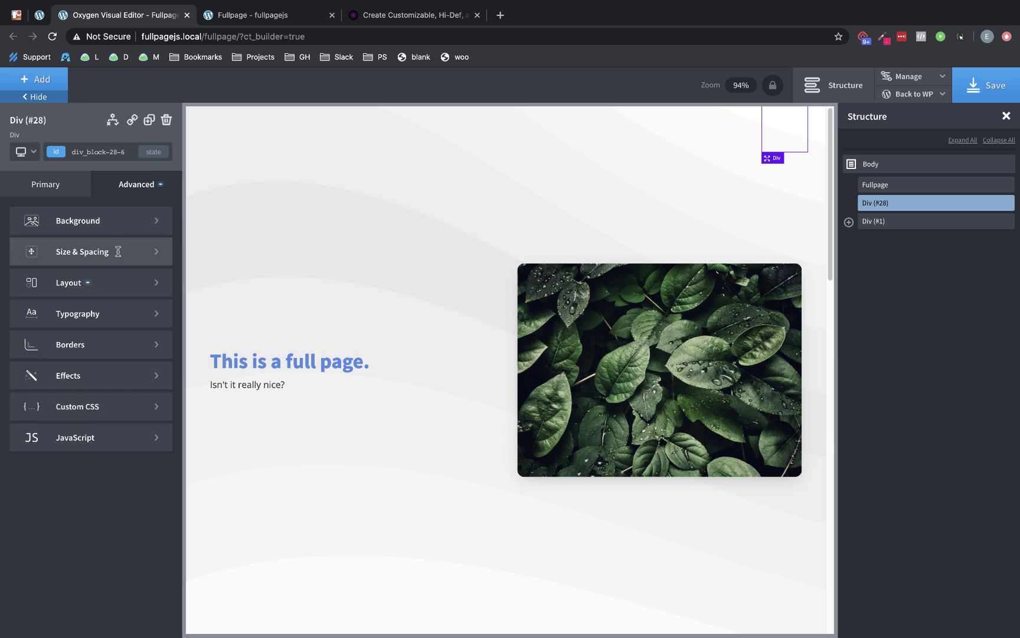
left_click(118, 252)
mouse_move(49, 399)
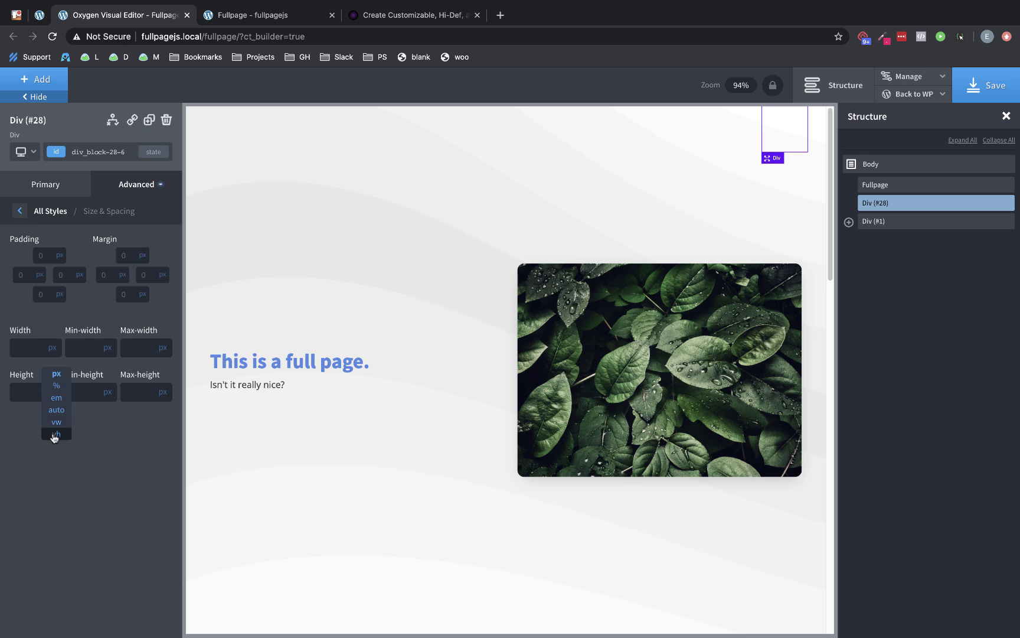
left_click(56, 434)
type("100")
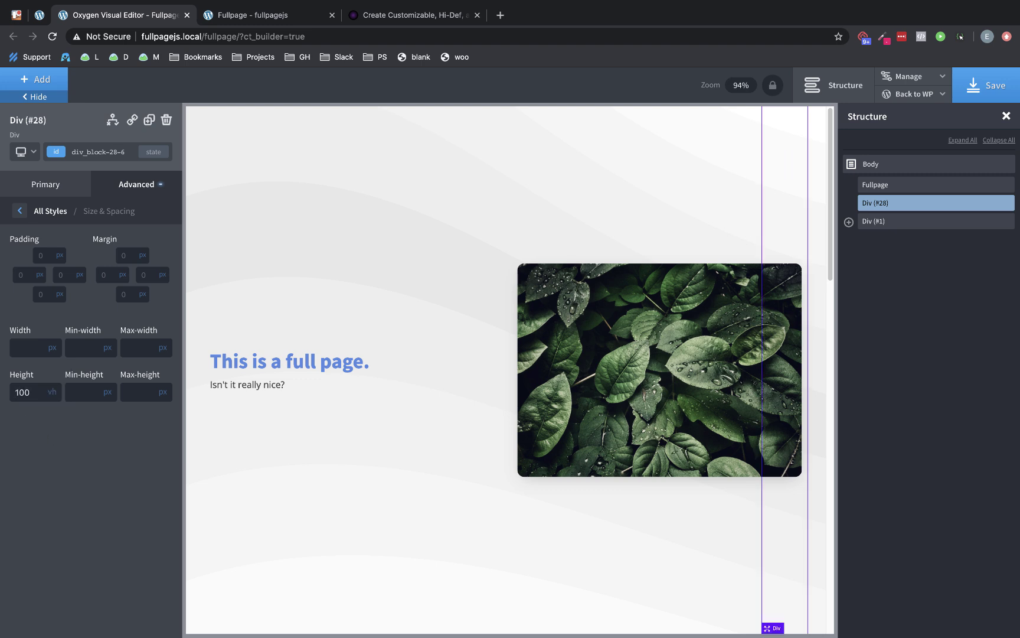
left_click(59, 187)
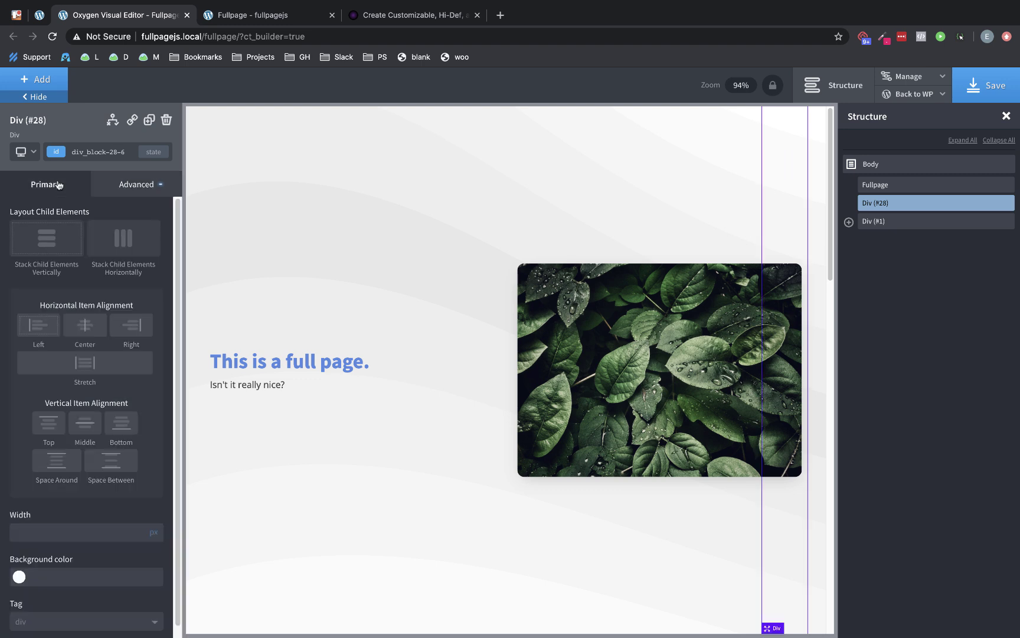
left_click(89, 427)
left_click(87, 332)
Step: Add a Link Wrapper inside the Div and give it the class fullpage-anchor
left_click(35, 82)
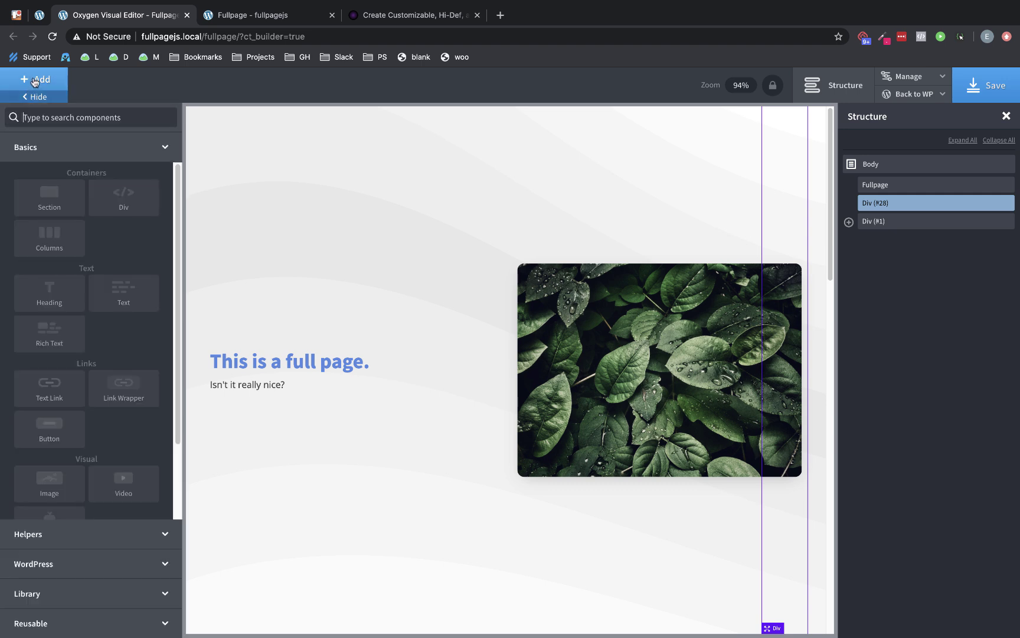
scroll(117, 340, "down", 1)
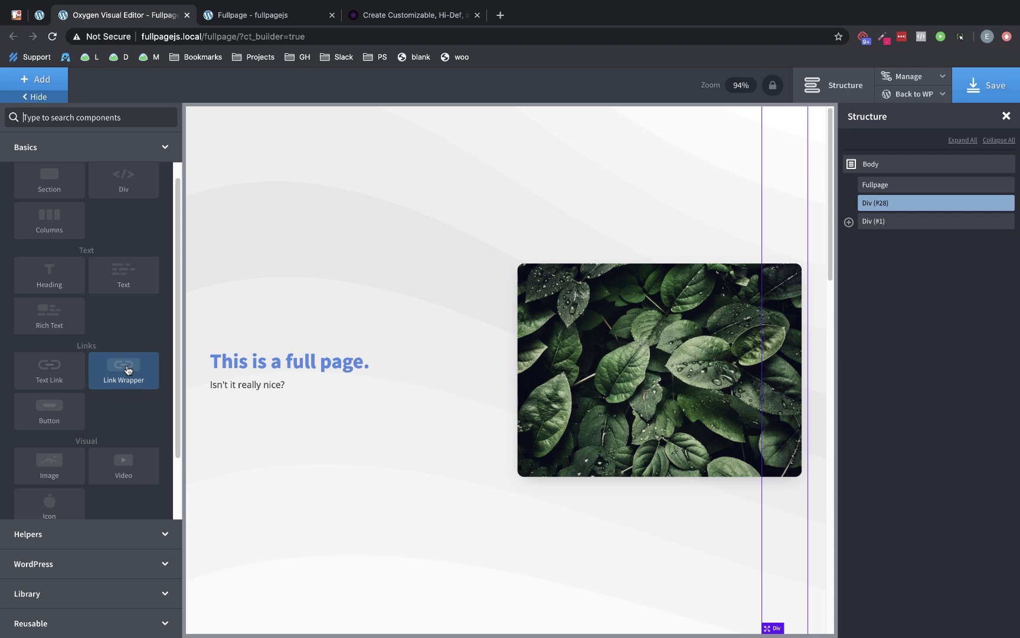
left_click(126, 369)
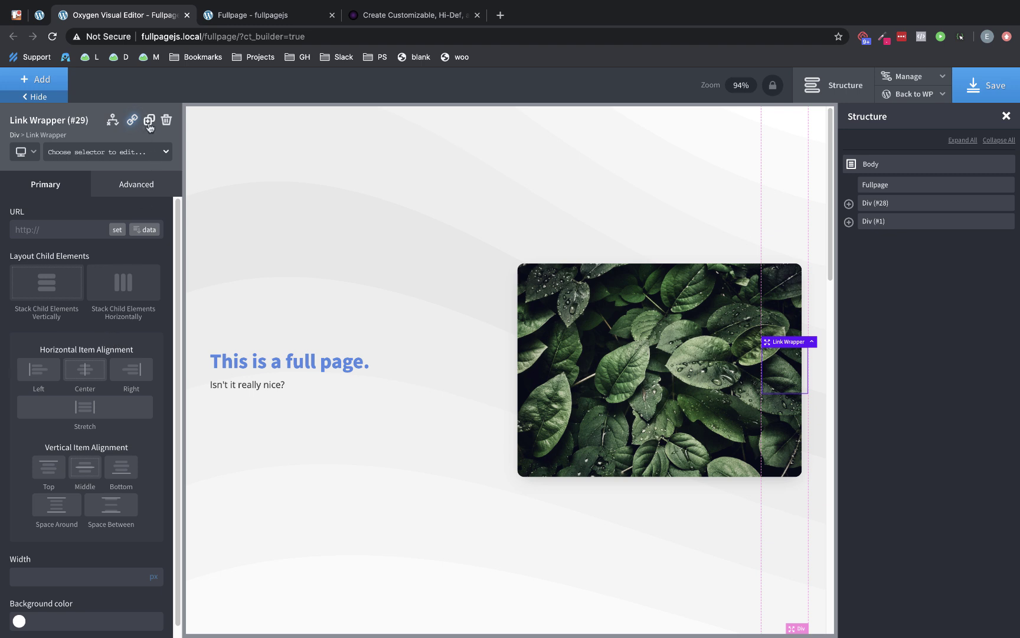
left_click(98, 152)
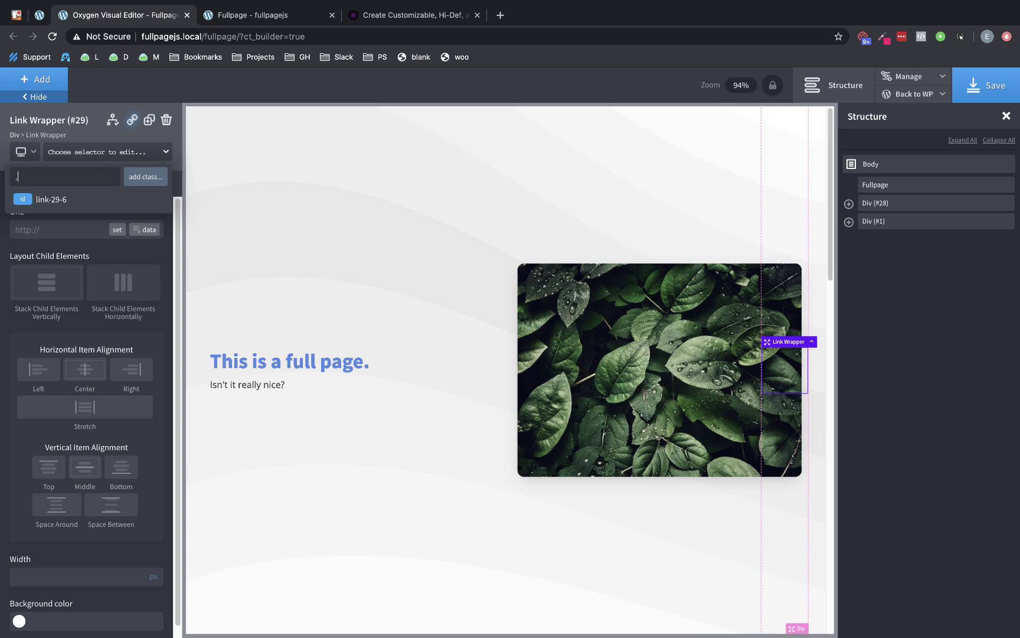
type("fullpage-anchor")
key("Return")
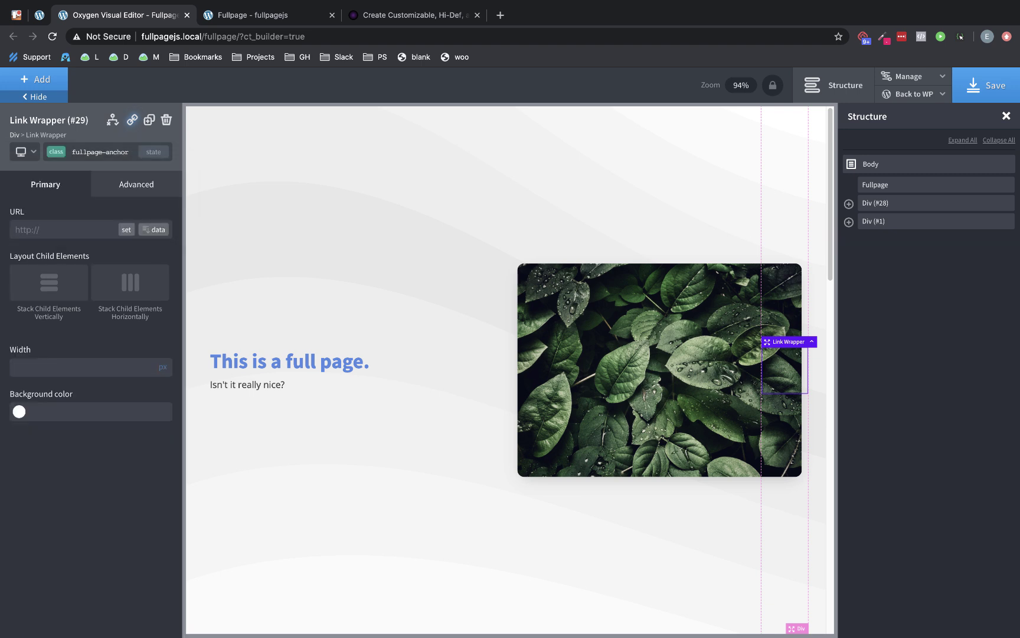
Step: Set the link wrapper's background to semi-transparent grey rgba(132,132,132,0.57)
left_click(19, 411)
left_click_drag(43, 468, 18, 494)
left_click(20, 411)
left_click_drag(113, 527, 77, 527)
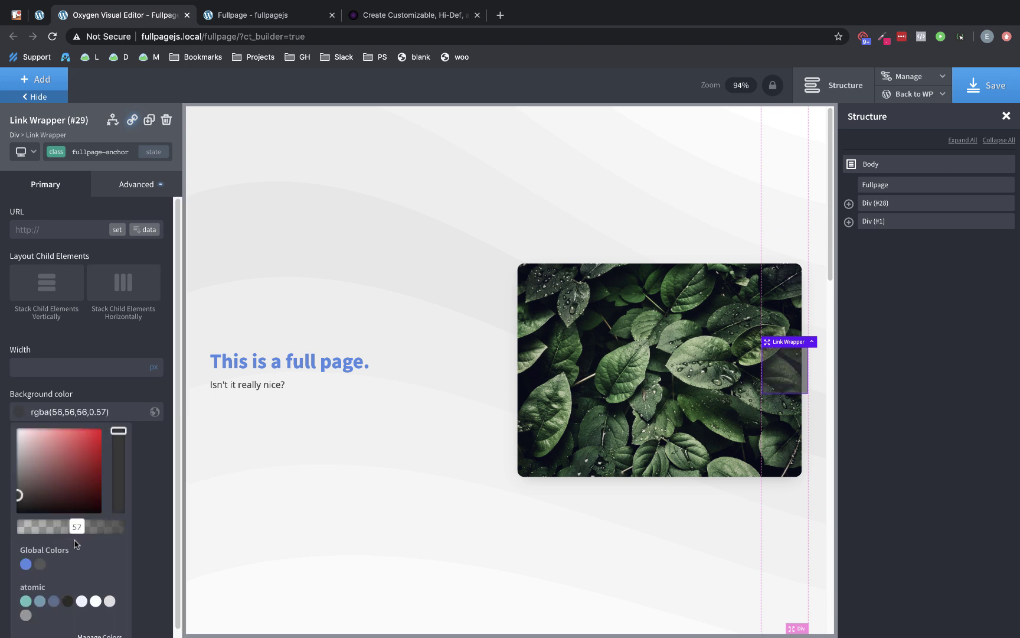
left_click_drag(16, 496, 2, 463)
left_click(3, 489)
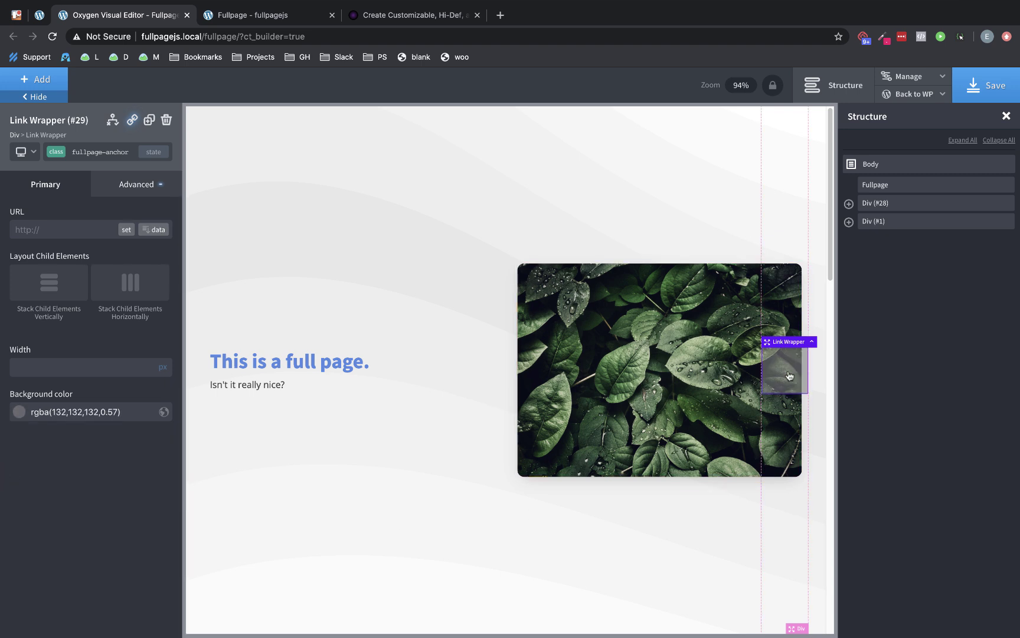
left_click(134, 187)
Step: Give the link wrapper 8 px top and bottom margins and a 16 px width
left_click(99, 250)
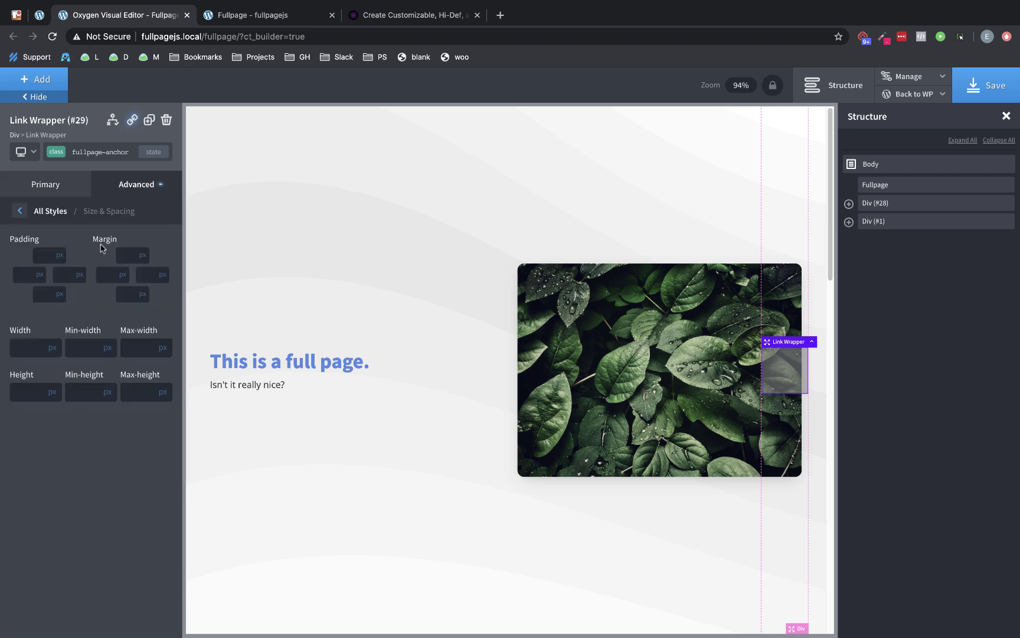
left_click(125, 256)
type("8")
left_click(128, 291)
type("8")
left_click(32, 348)
type("16")
Step: Round it with a 100% border radius and add a 2 px solid #ffffff border
left_click(123, 193)
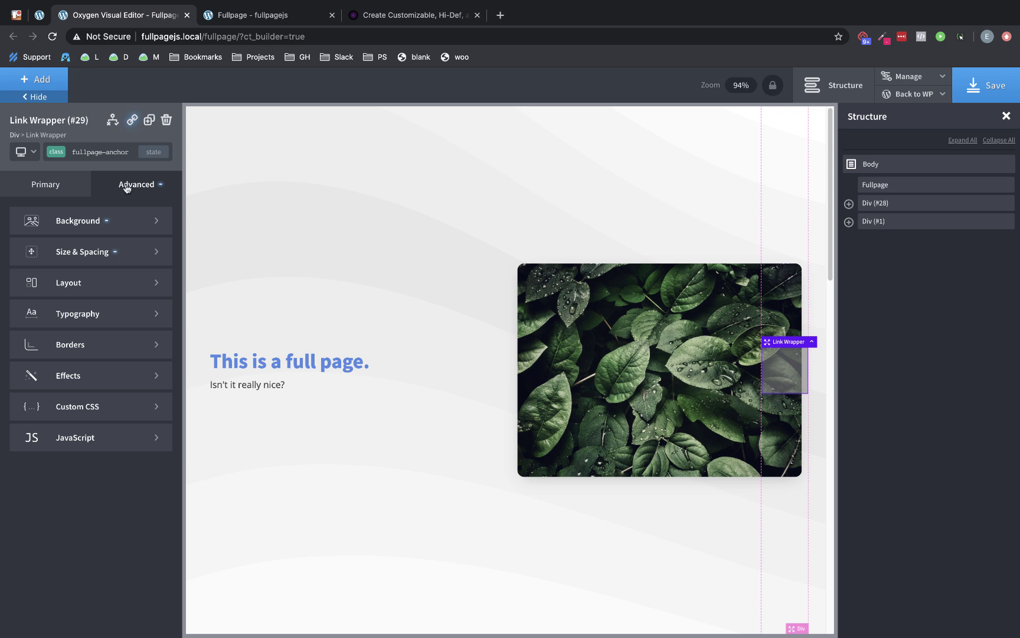
left_click(94, 344)
left_click(34, 422)
type("100")
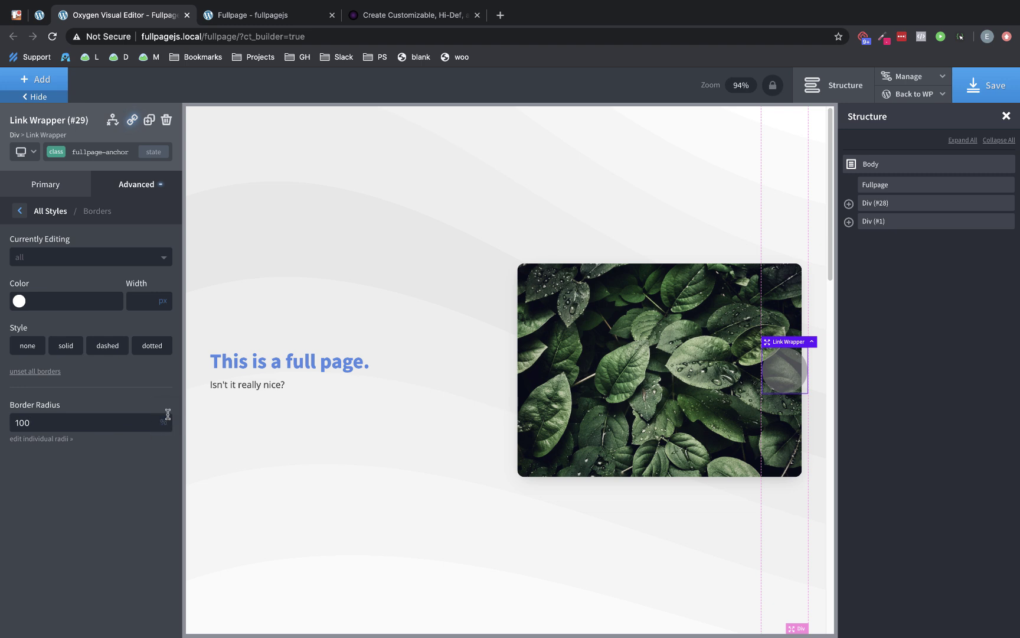
left_click(19, 301)
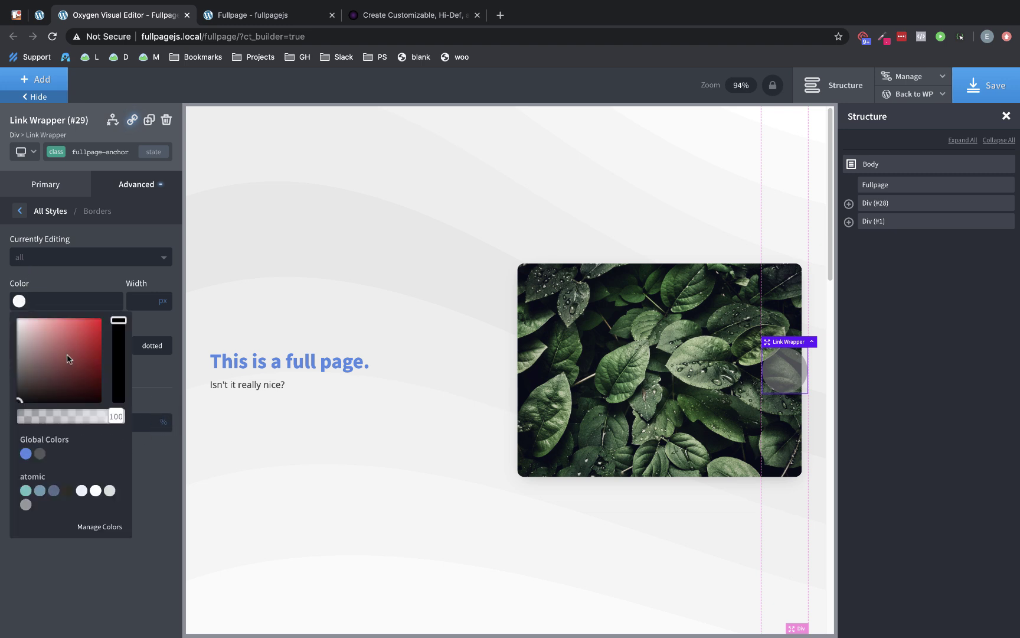
left_click(75, 288)
left_click(142, 301)
type("2")
left_click(67, 346)
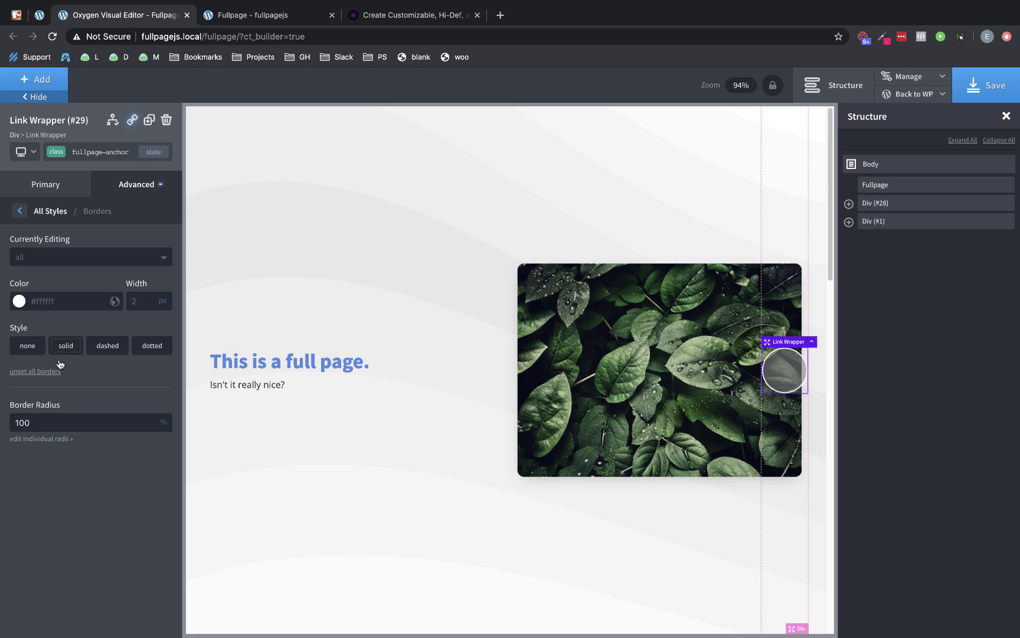
Step: Save the page and reload the live page to confirm one grey dot at the right edge
left_click(986, 86)
left_click(262, 15)
left_click(52, 37)
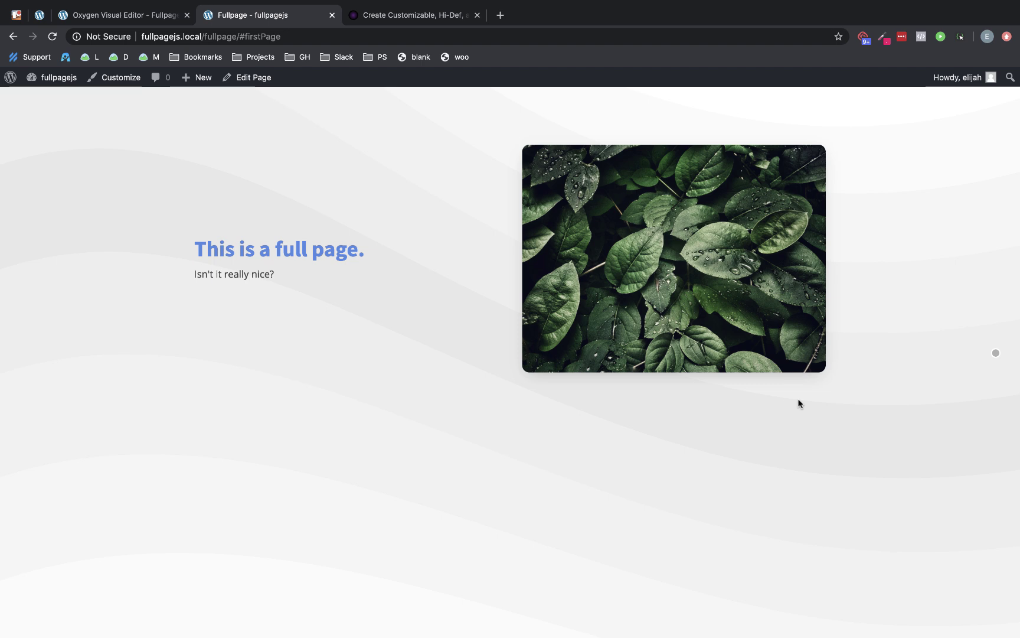
left_click(162, 20)
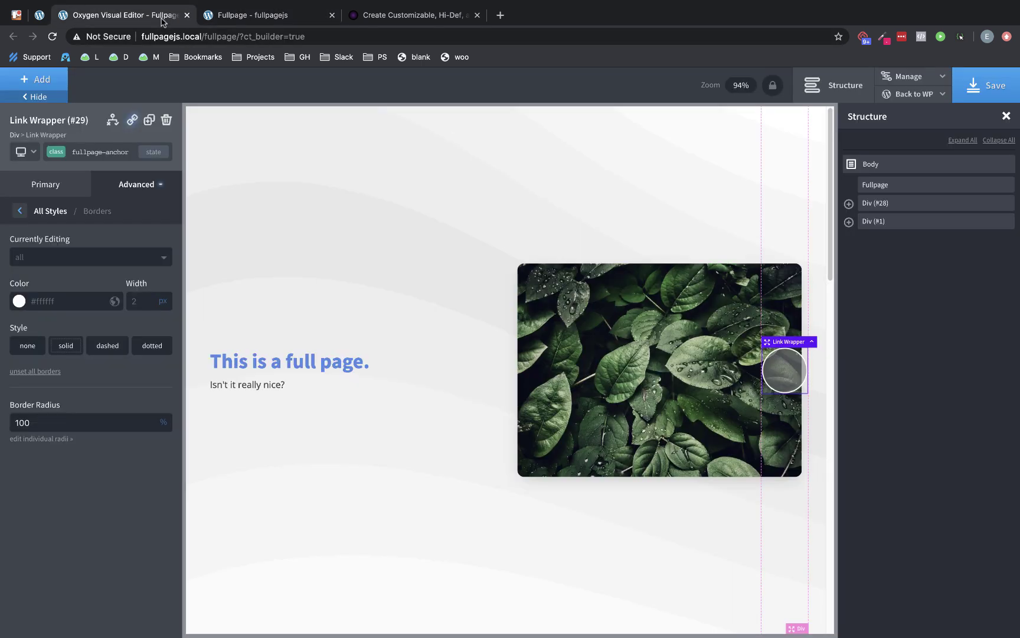
Step: Duplicate the circle link twice and give the hover state a translucent rgba(66,66,66,0.88) background
left_click(149, 120)
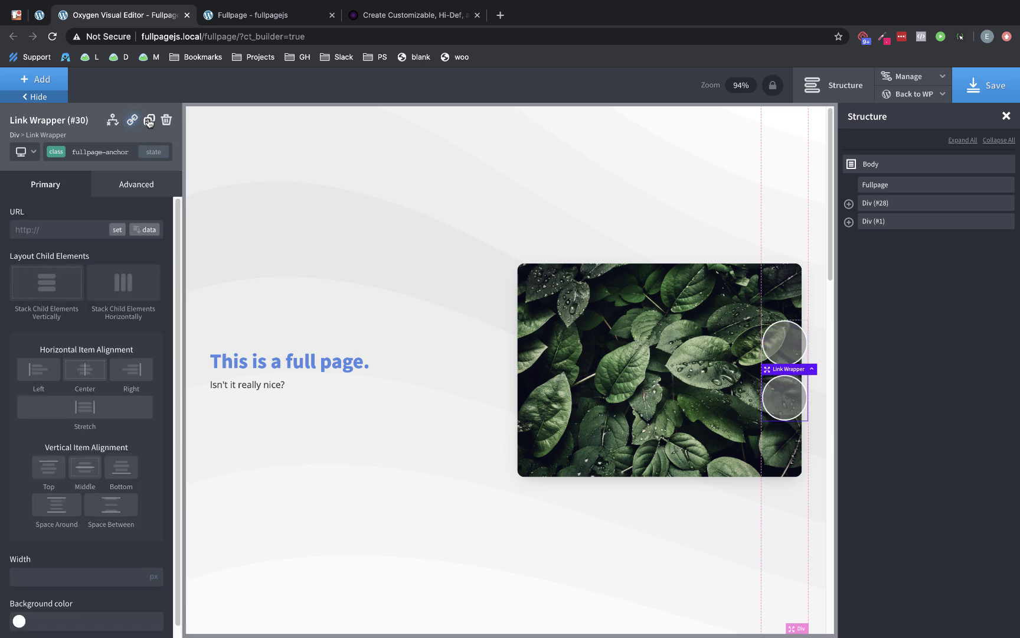
left_click(148, 120)
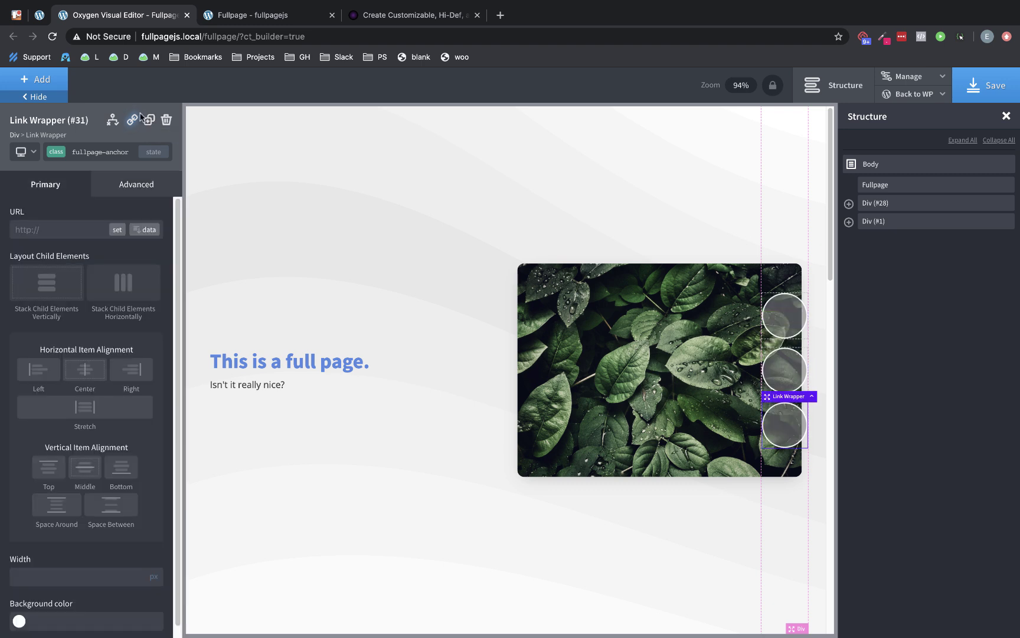
left_click(128, 187)
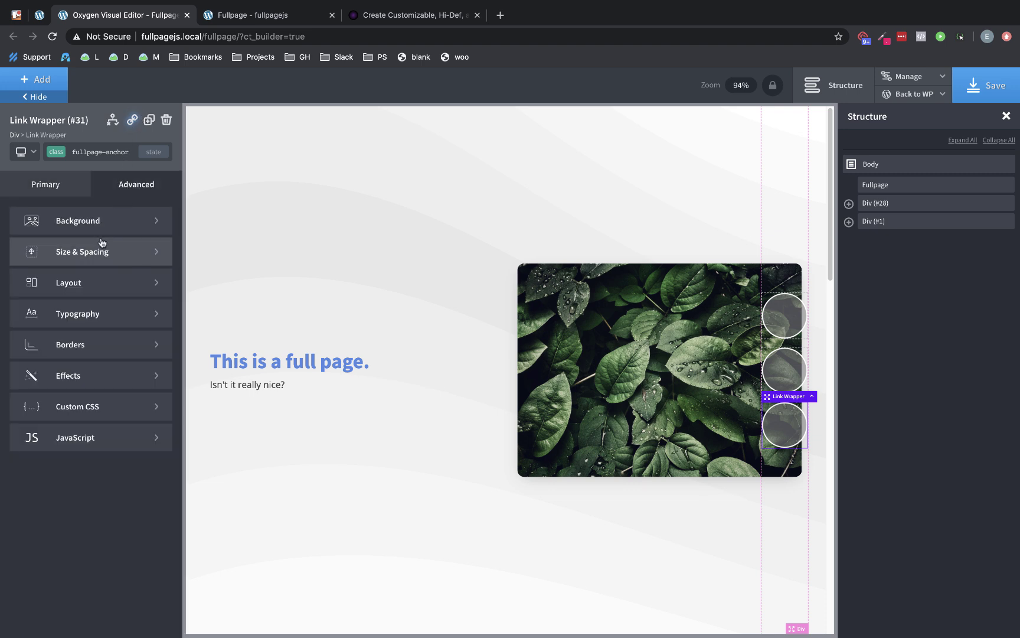
left_click(154, 153)
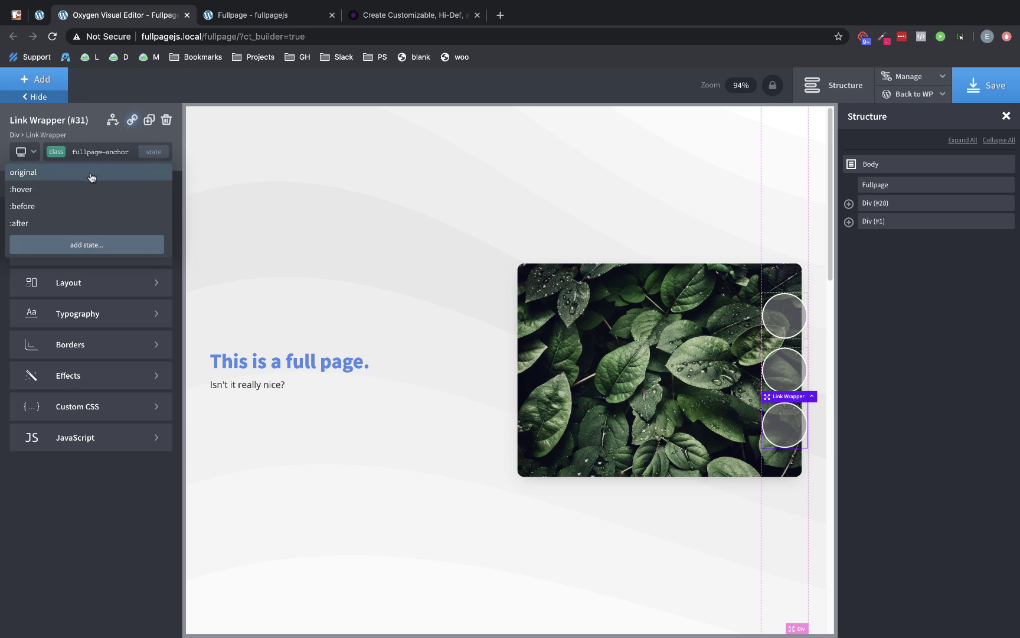
left_click(64, 193)
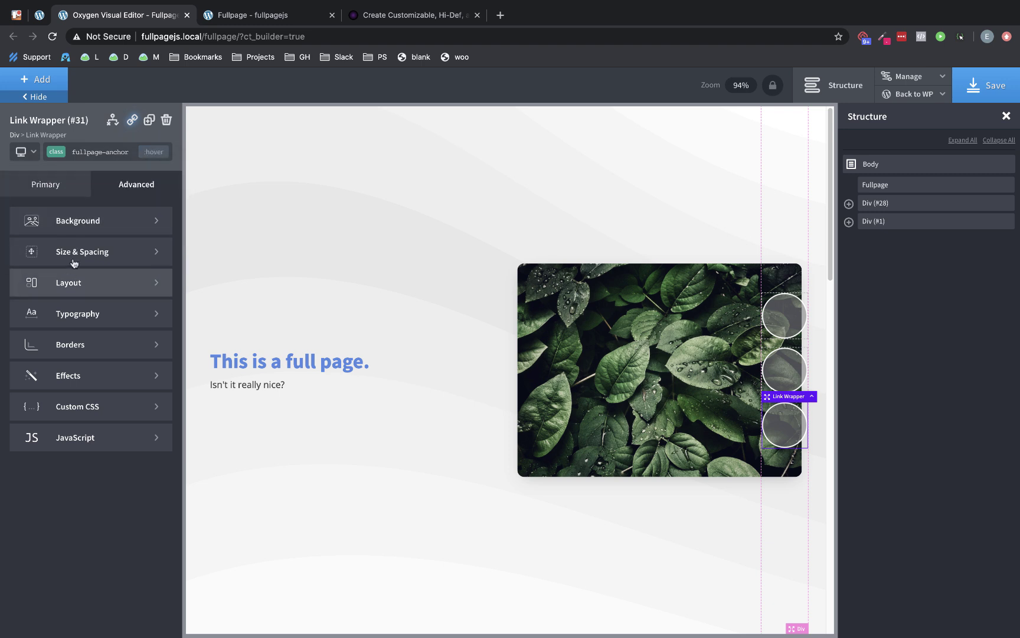
left_click(131, 229)
left_click(18, 259)
left_click_drag(74, 363, 4, 337)
left_click(19, 256)
mouse_move(122, 372)
left_mouse_down()
mouse_move(98, 374)
mouse_move(107, 377)
left_mouse_up()
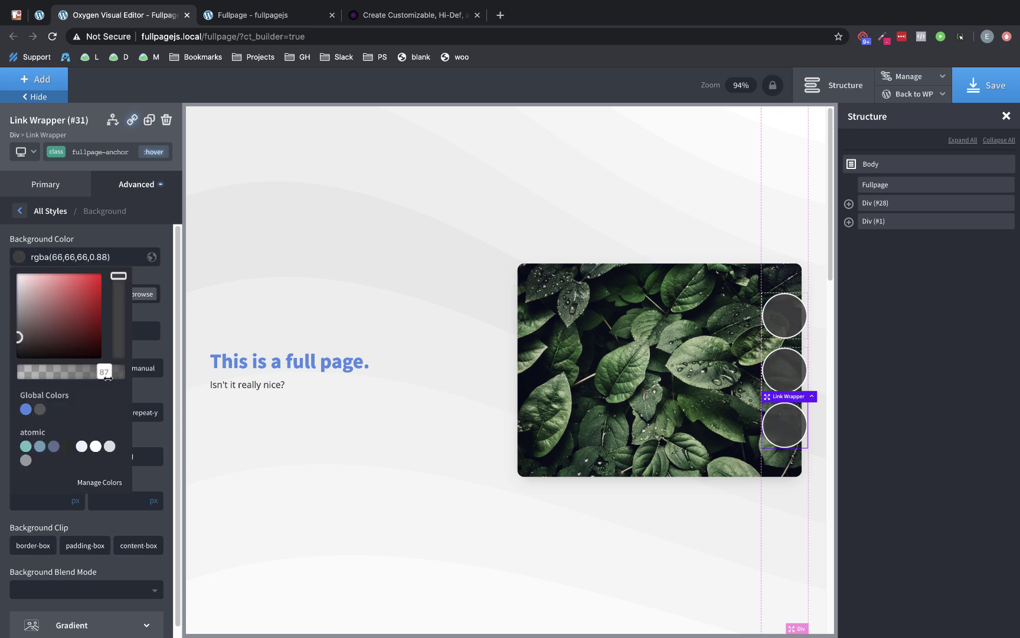
left_click(103, 235)
Step: Add a hover scale transform of 1.3 on both X and Y
left_click(14, 211)
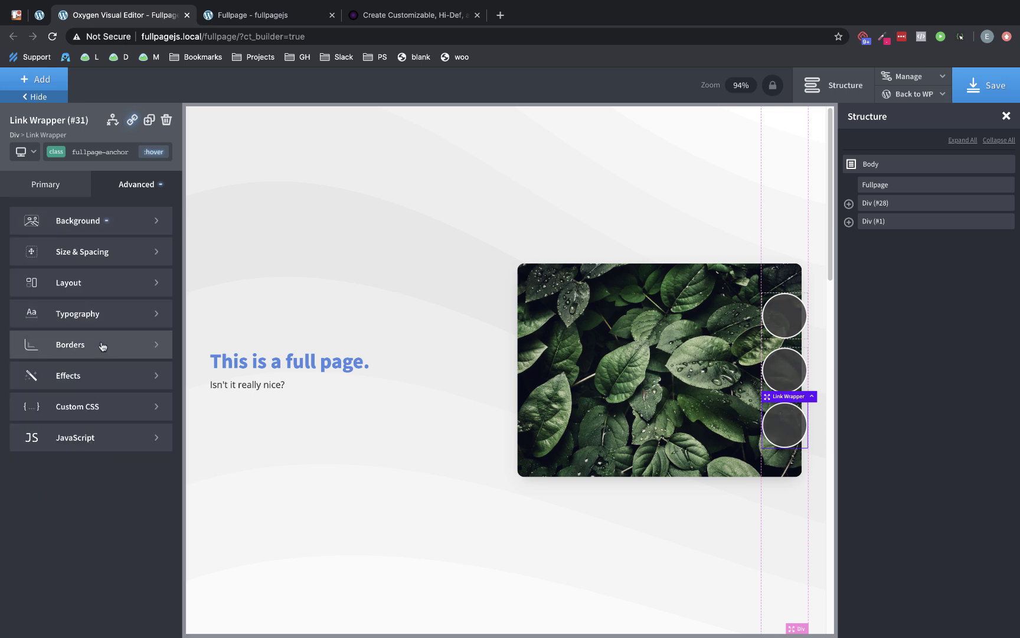
left_click(92, 378)
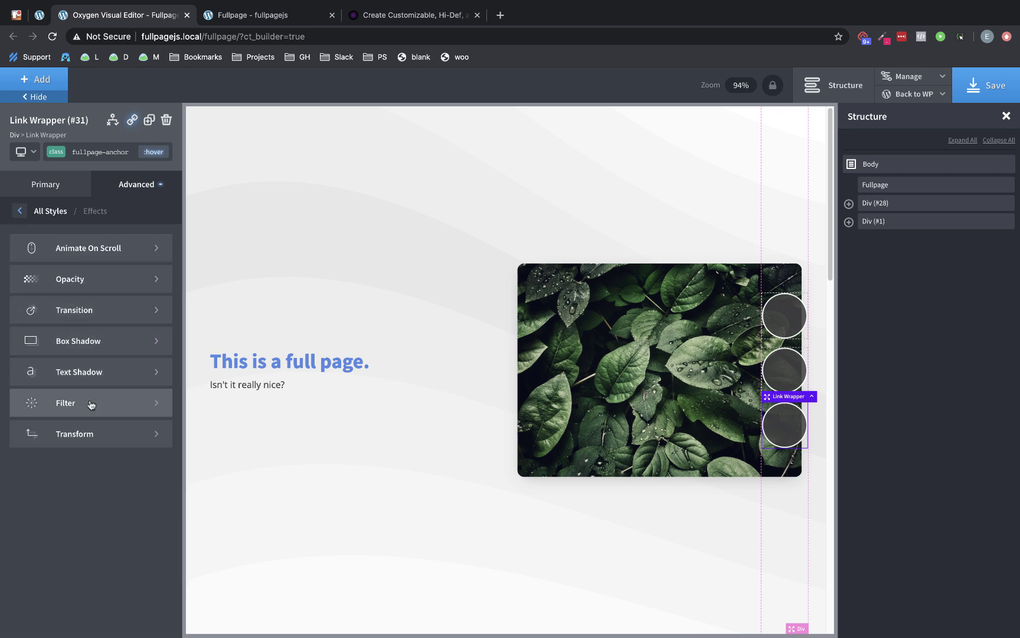
left_click(85, 436)
left_click(62, 243)
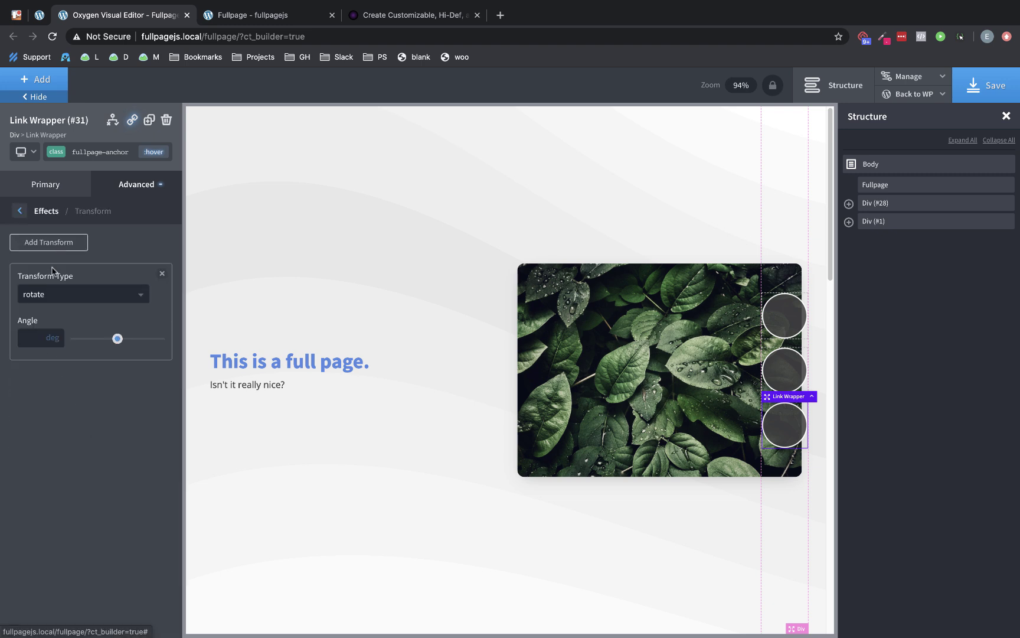
left_click(47, 295)
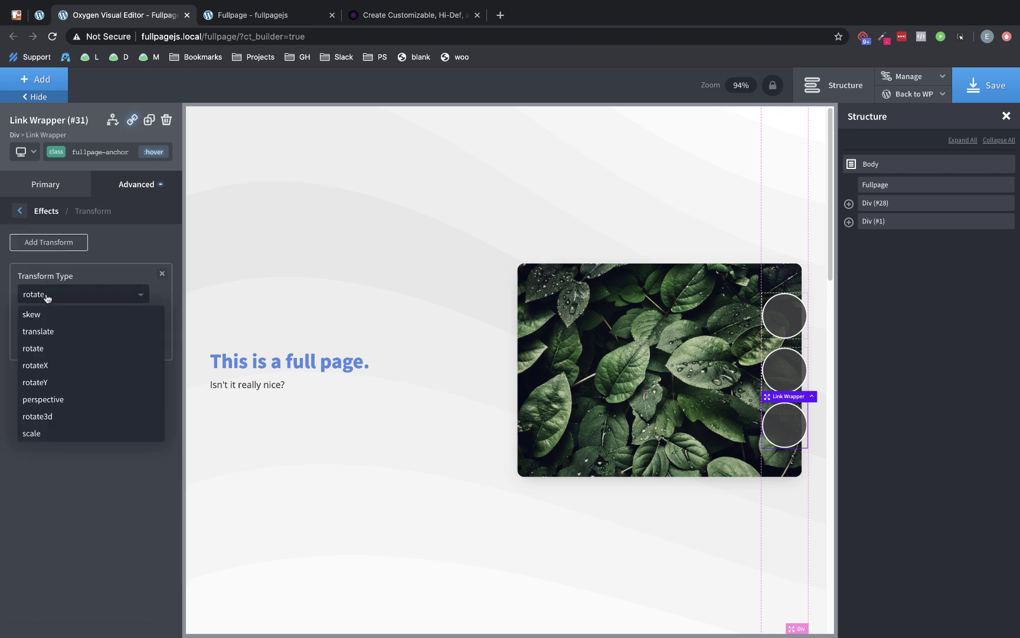
left_click(51, 433)
left_click(38, 332)
type("1.3")
left_click(37, 378)
type("1.3")
type("1")
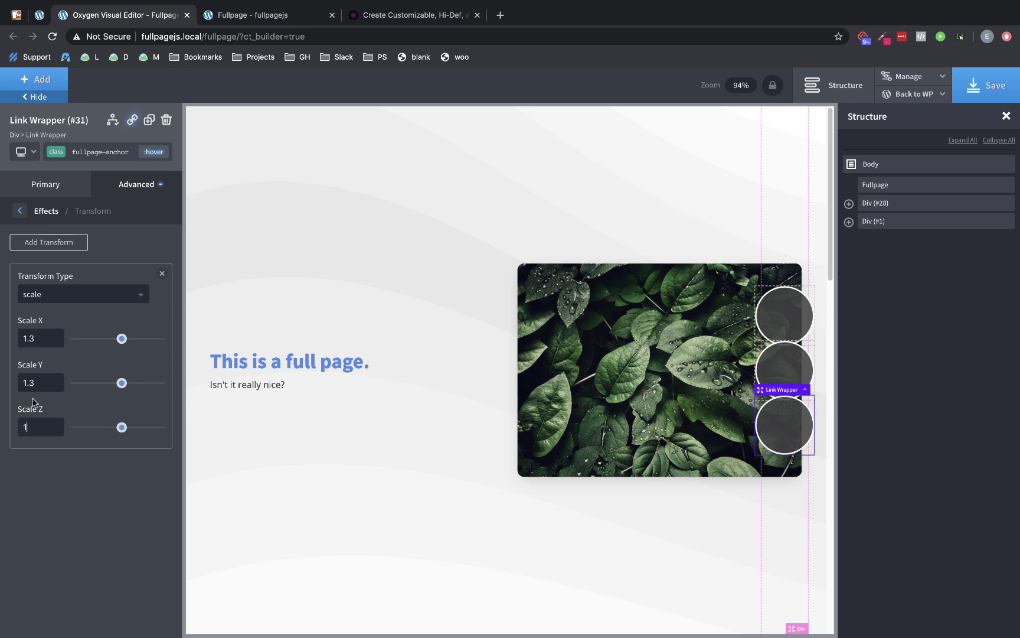
Step: In the normal state, set a 0.3 sec ease-in-out transition on the dots and save with Cmd+S
left_click(152, 152)
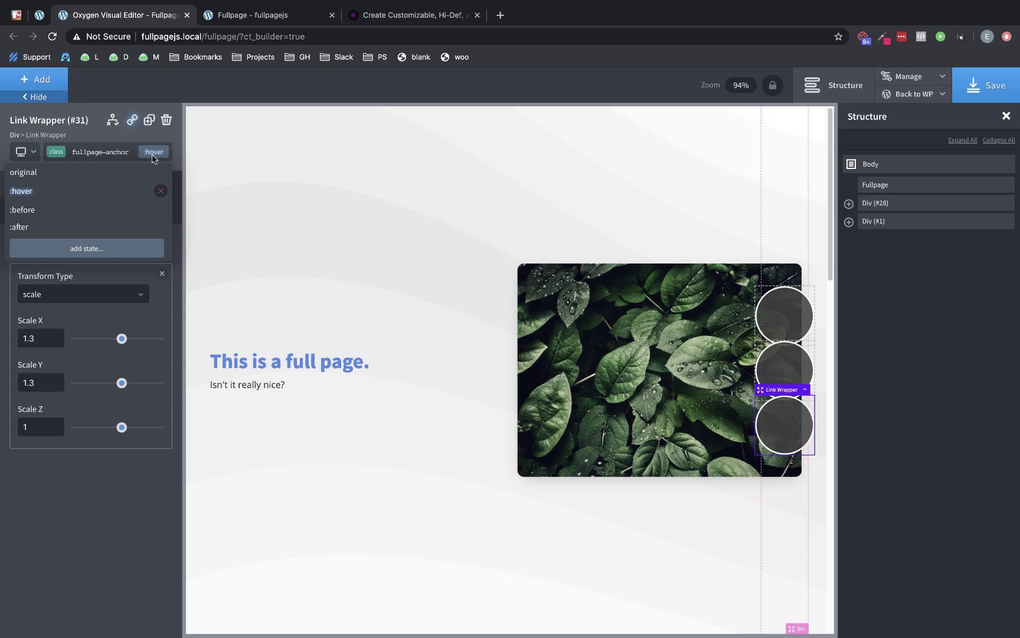
left_click(110, 176)
left_click(17, 212)
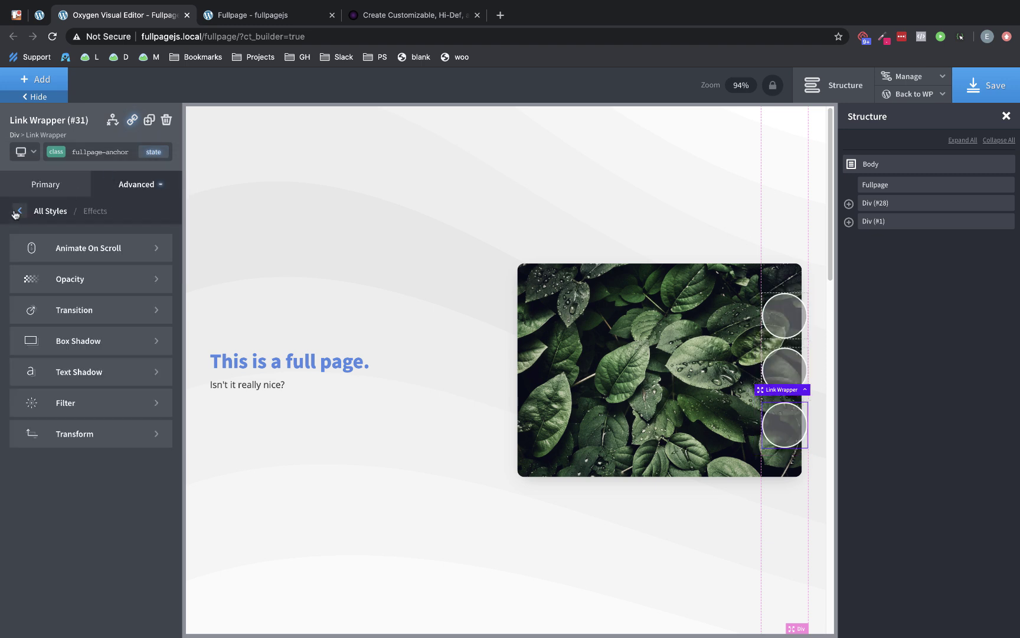
left_click(89, 310)
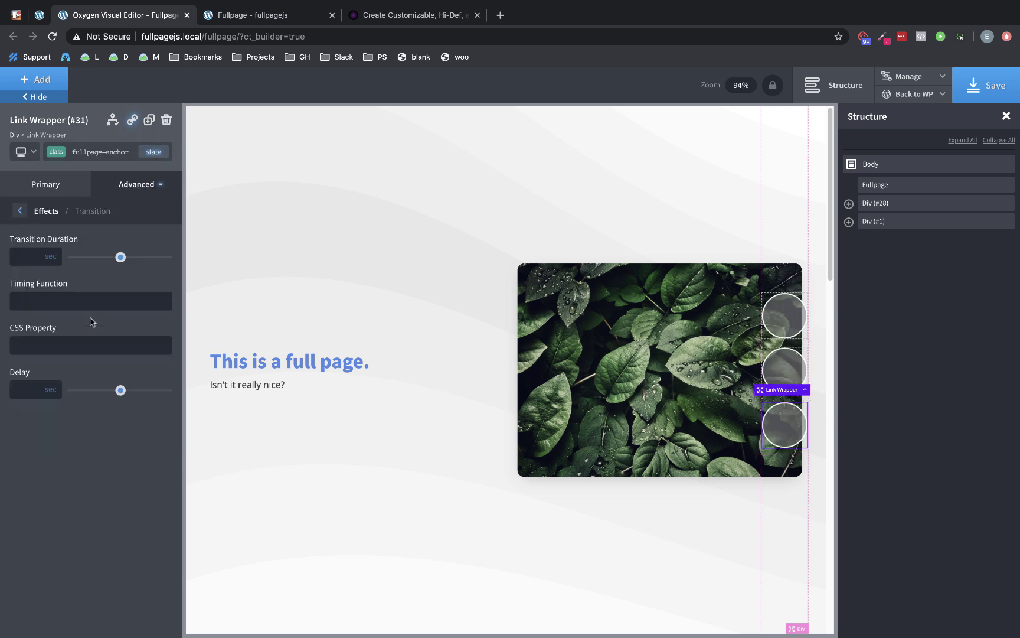
left_click(31, 255)
type("0.3")
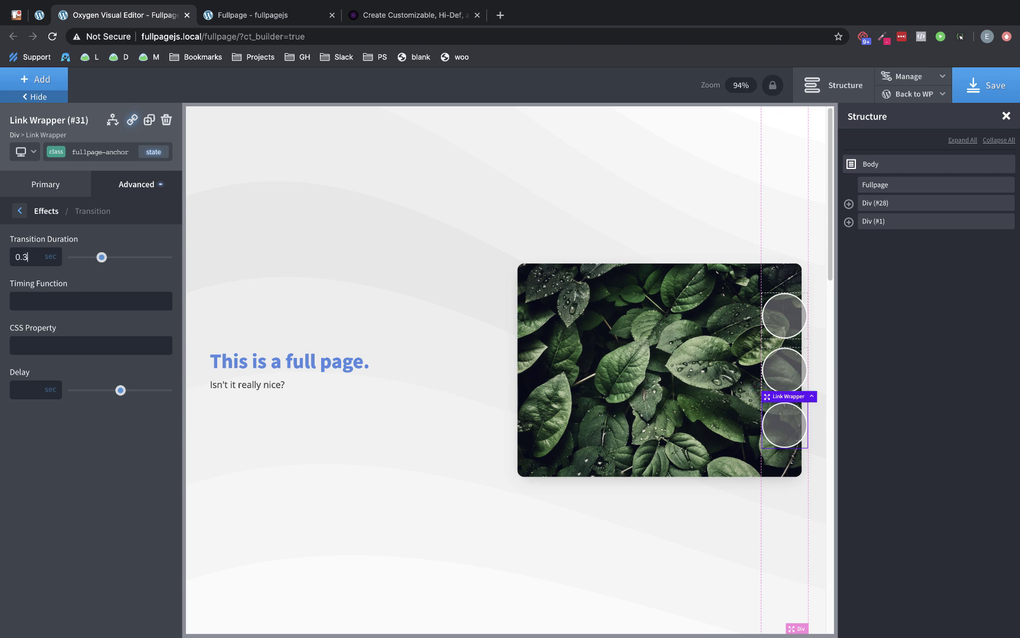
left_click(37, 300)
type("ease-in-out")
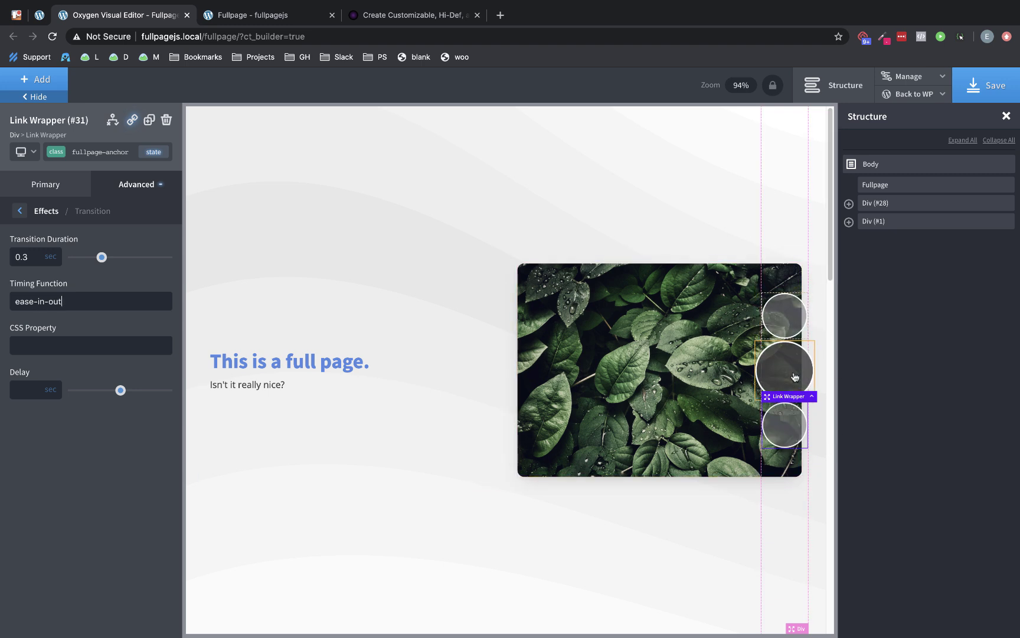
key("super+s")
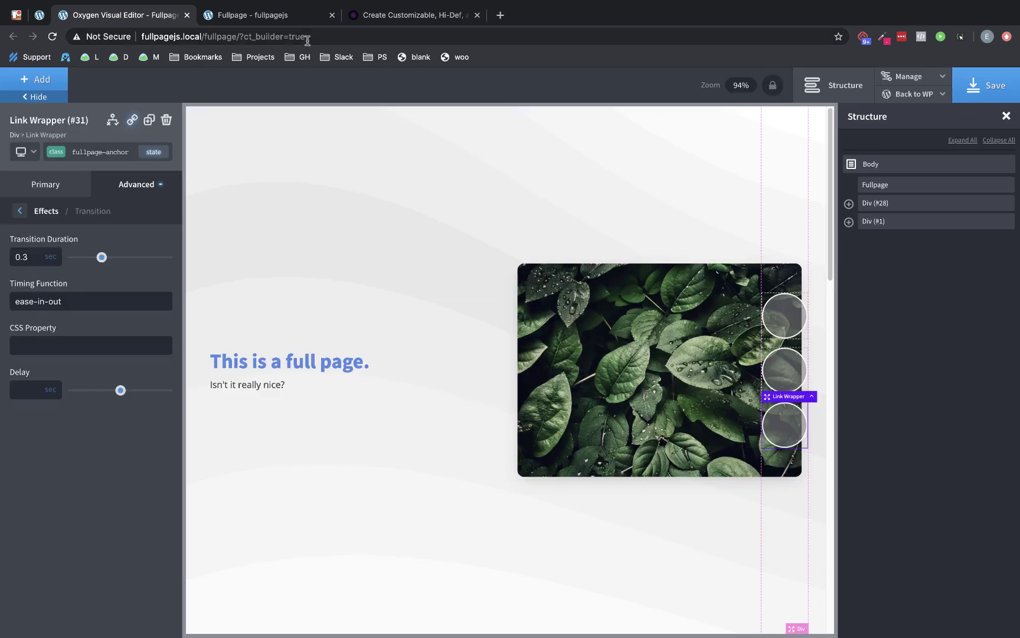
left_click(254, 14)
left_click(51, 36)
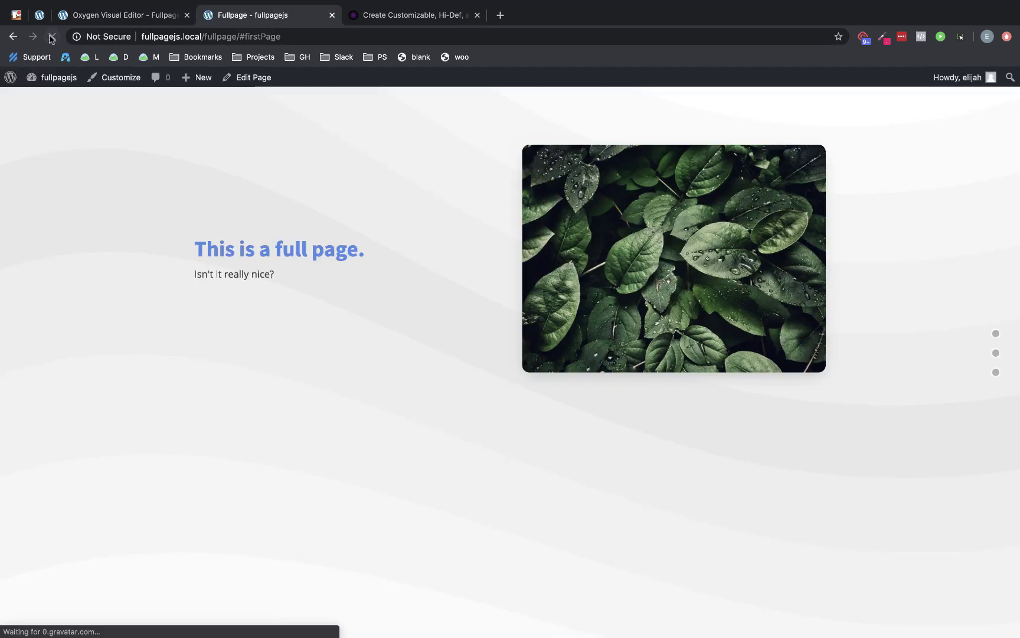
left_click(997, 373)
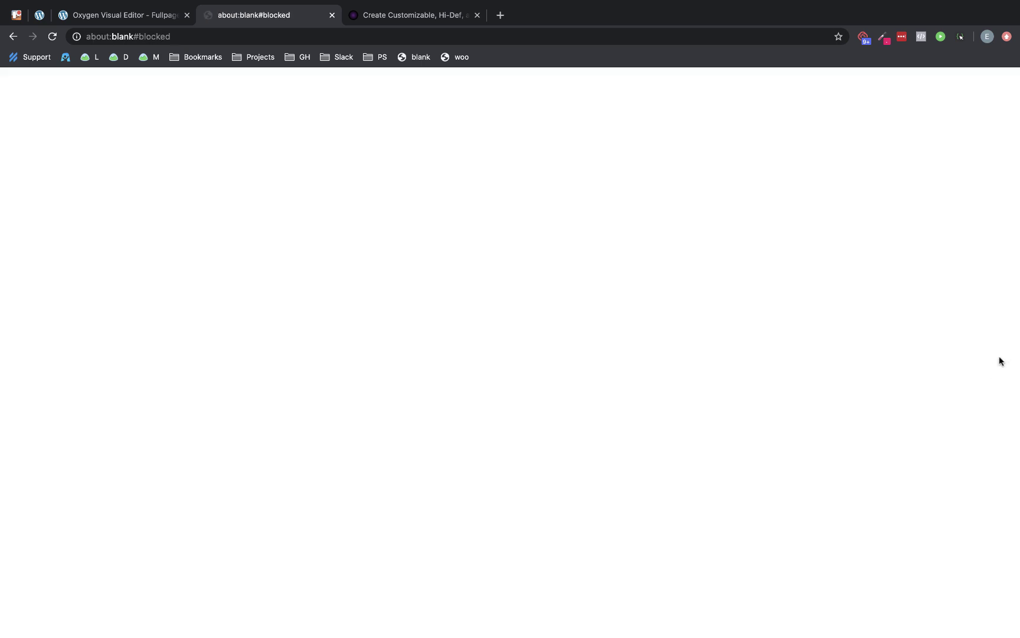
left_click(13, 36)
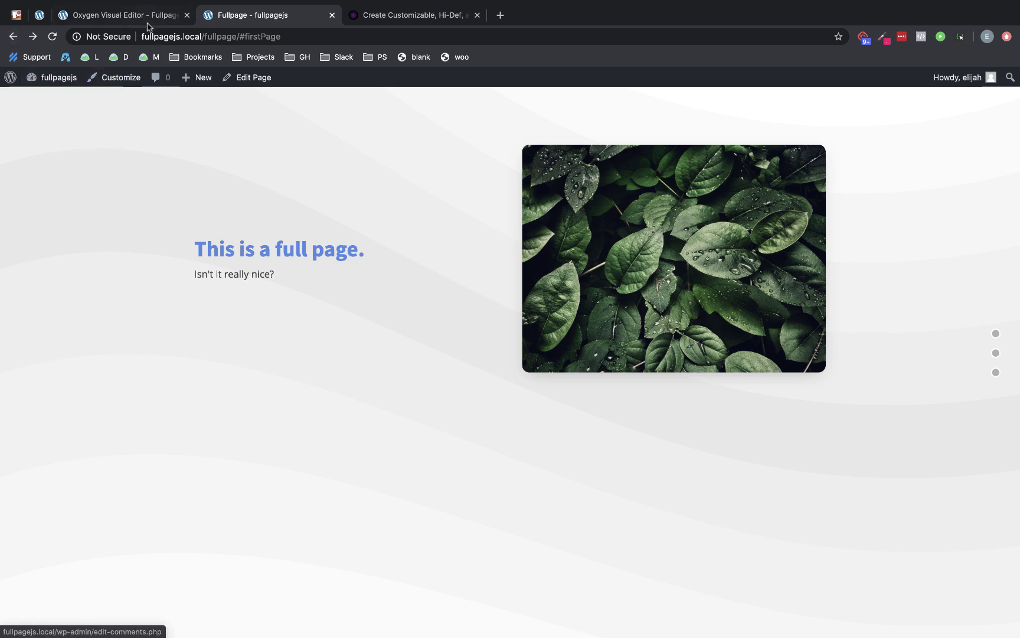
left_click(127, 15)
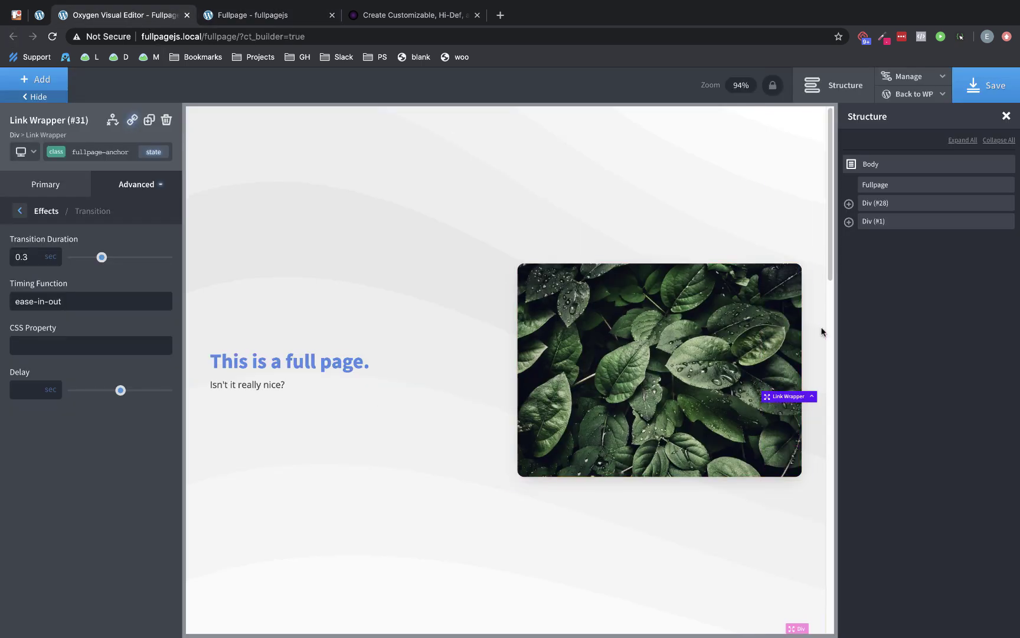
Step: Set the three nav-dot Link Wrapper URLs to #firstPage, #secondPage and #thirdPage
left_click(849, 203)
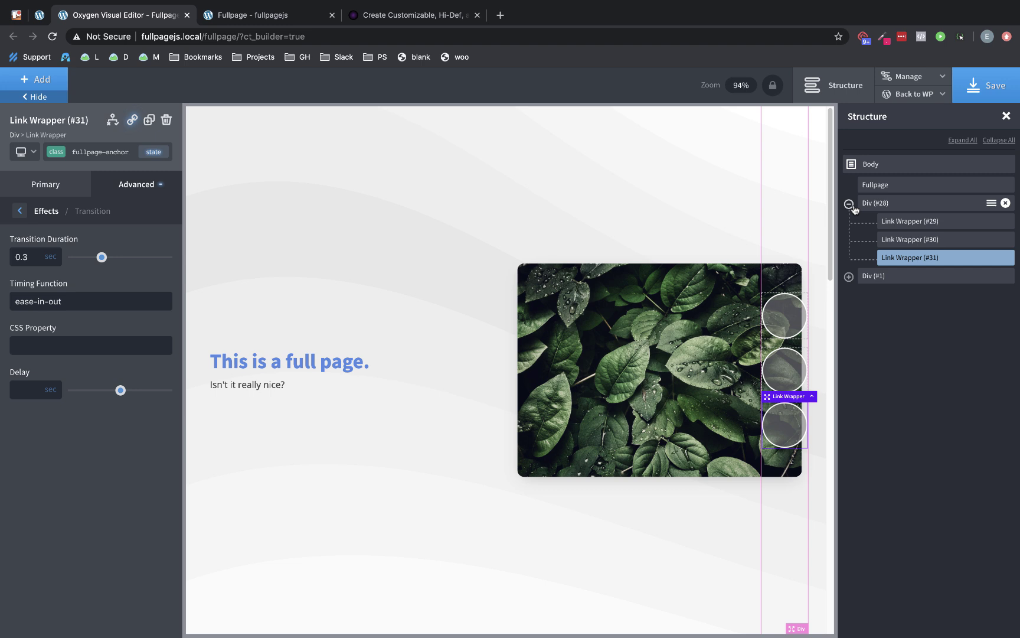
left_click(913, 223)
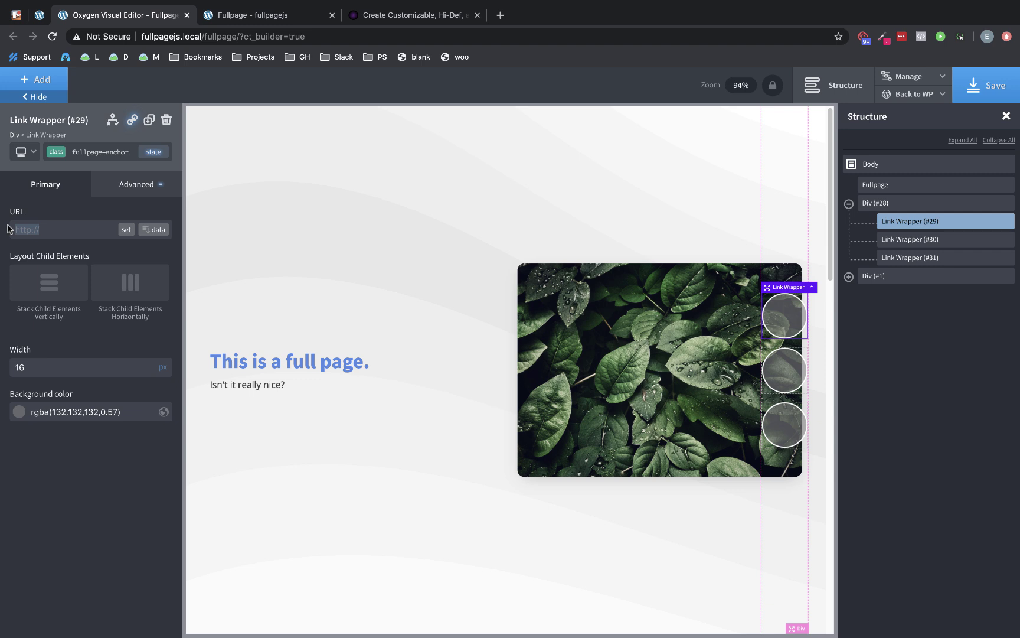
type("#firstPage")
left_click(952, 240)
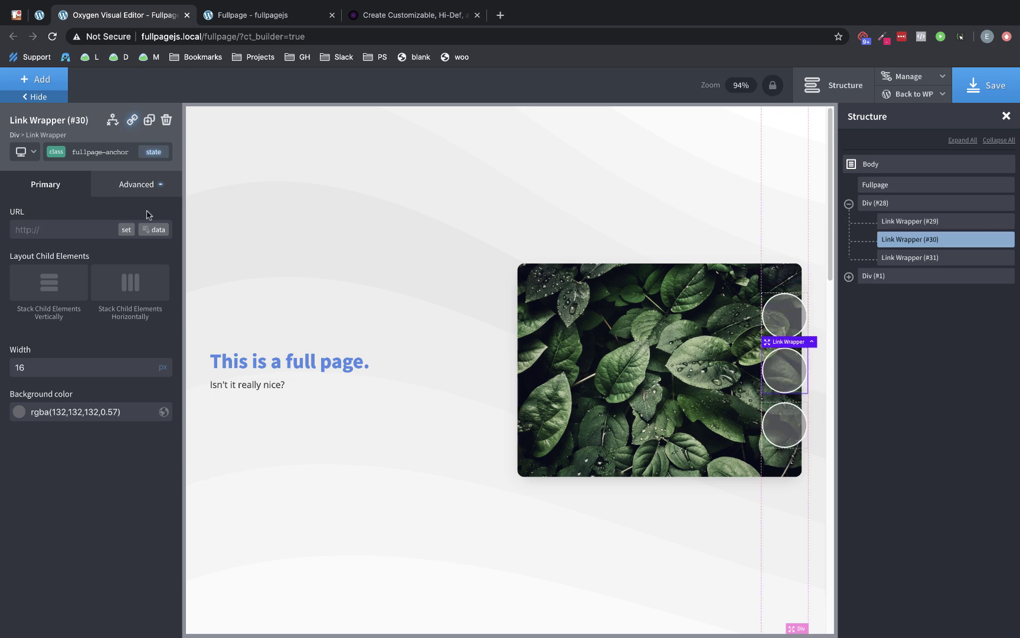
left_click_drag(54, 227, 2, 223)
type("#secondPage")
left_click(912, 258)
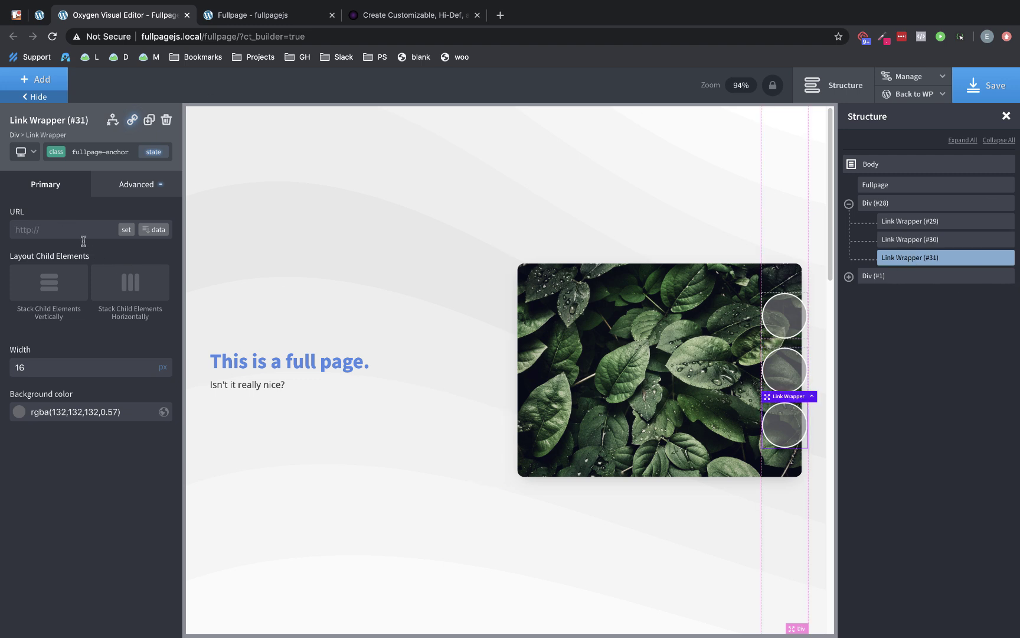
left_click_drag(77, 236, 2, 232)
type("#thirdPage")
Step: Save the editor changes and reload the live Fullpage front-end page
left_click(997, 86)
left_click(248, 23)
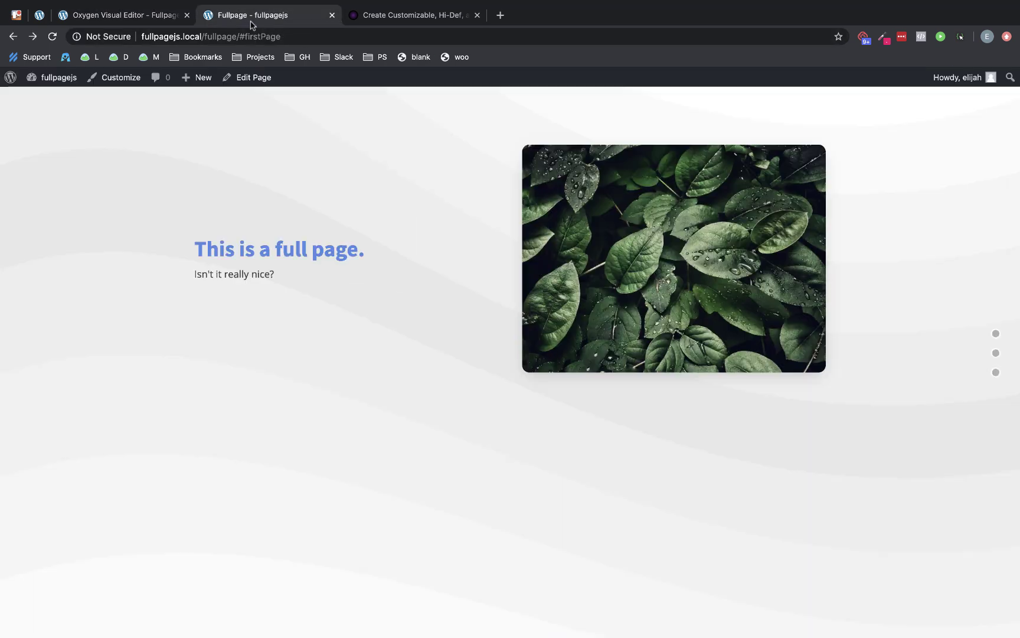
left_click(53, 37)
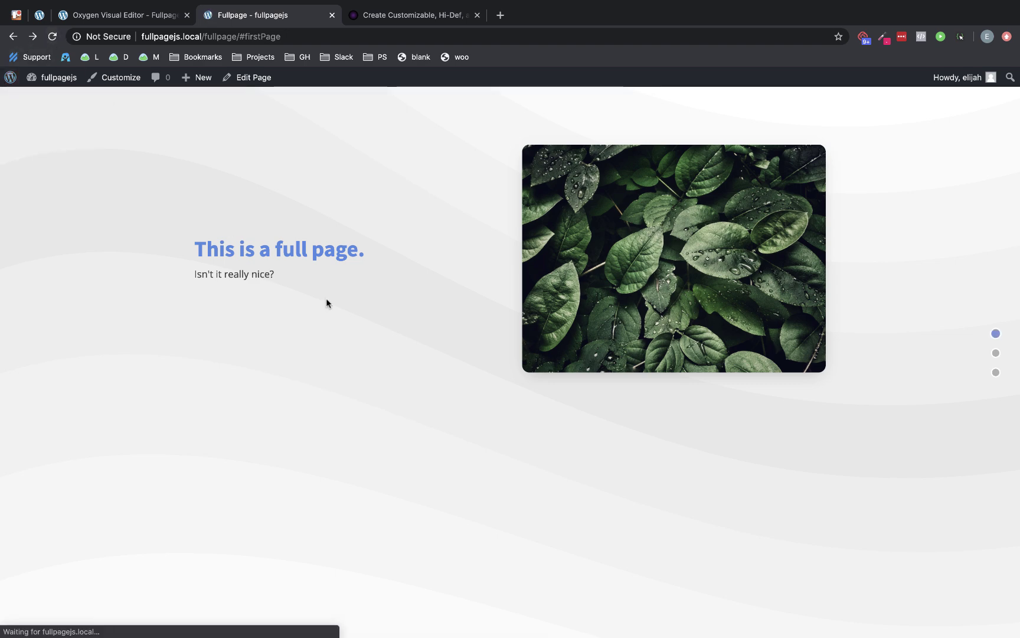
Step: Test the side dots by jumping to the second and third sections, then back up
left_click(997, 356)
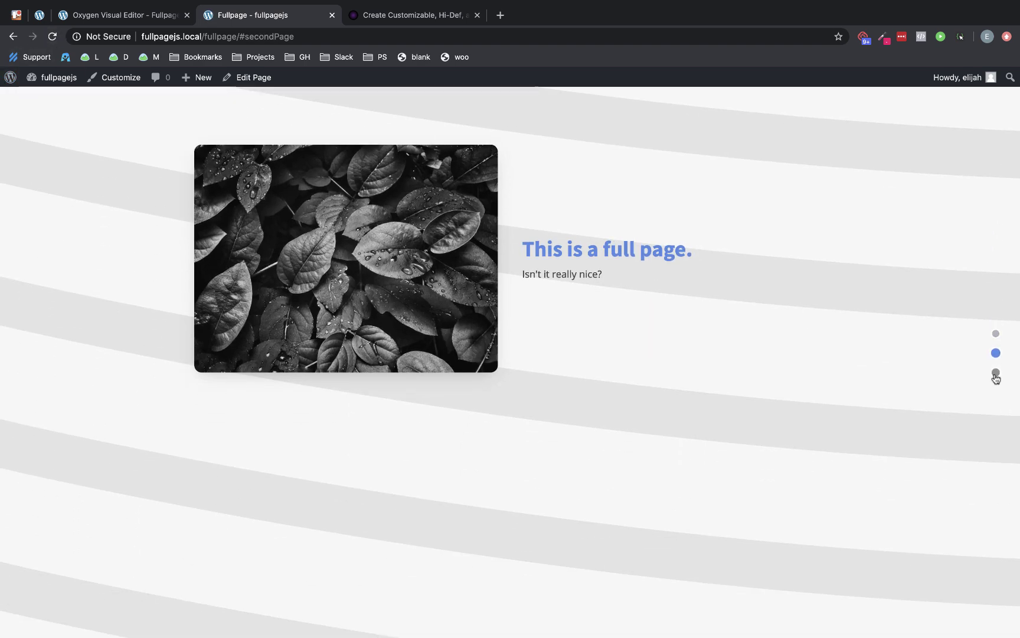
left_click(996, 374)
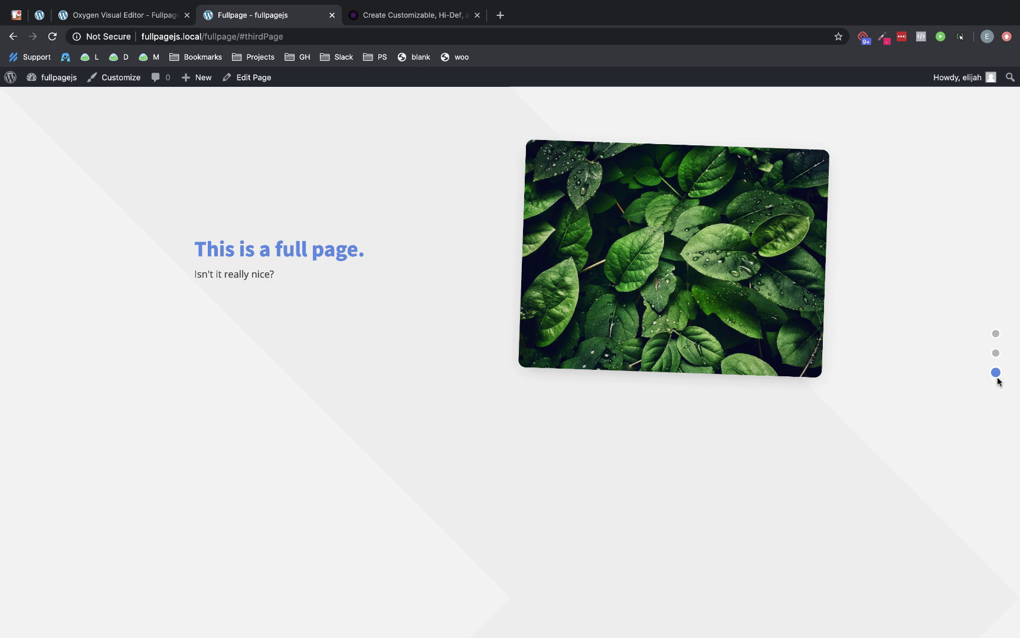
left_click(996, 353)
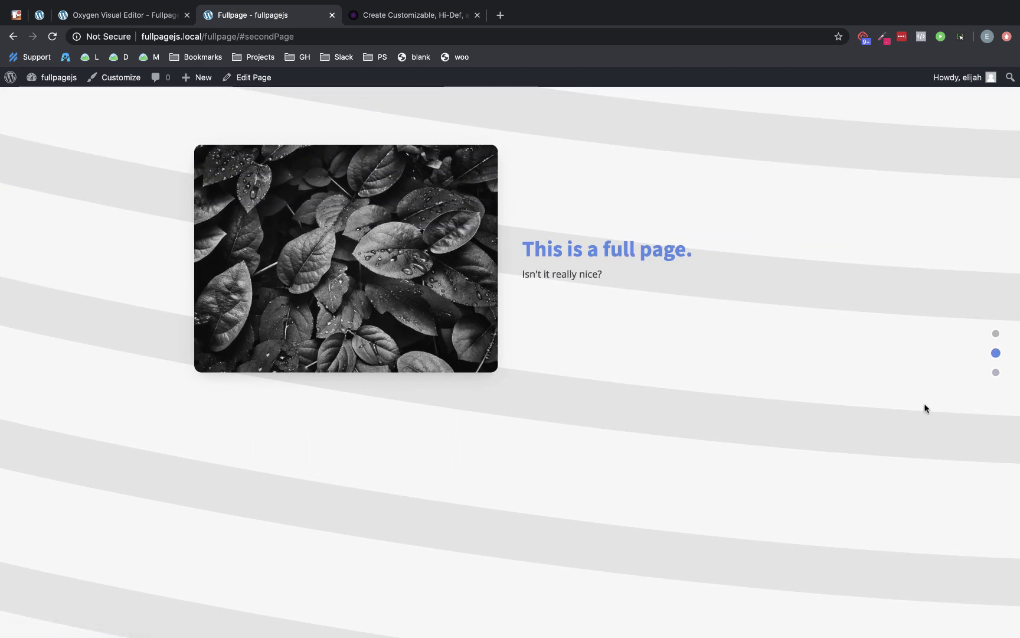
scroll(925, 404, "up", 2)
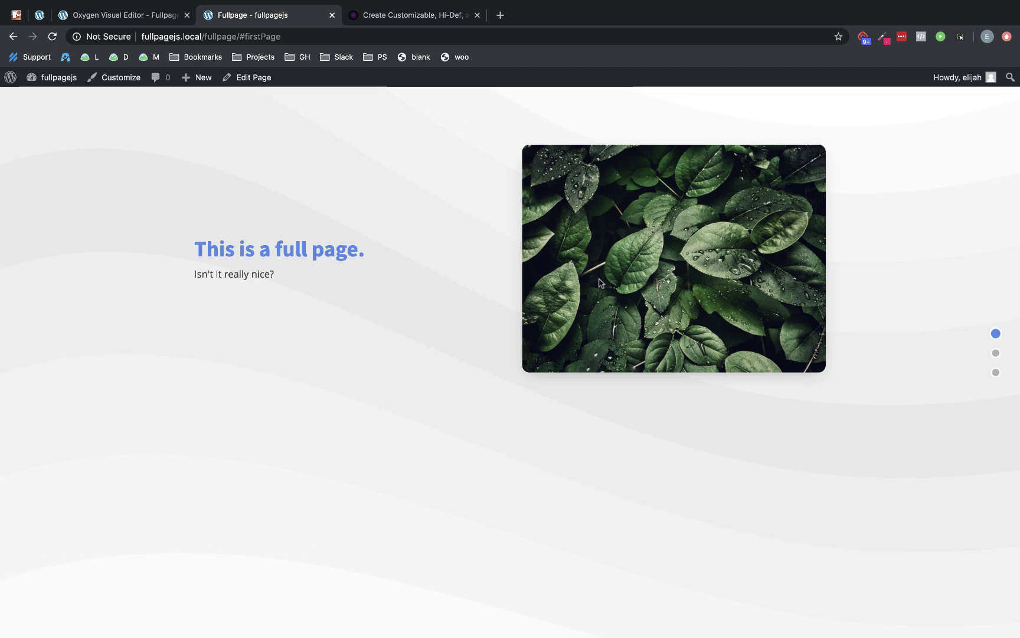
Step: Give the section class display flex with Align Items and Justify Content center, and save
left_click(109, 16)
left_click(89, 152)
left_click(59, 219)
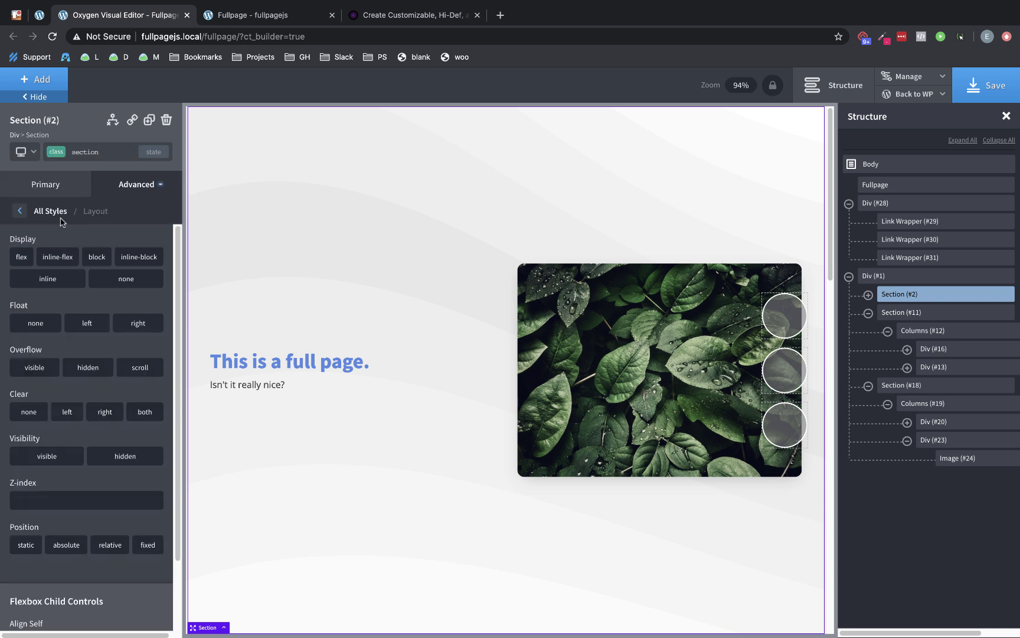
left_click(128, 190)
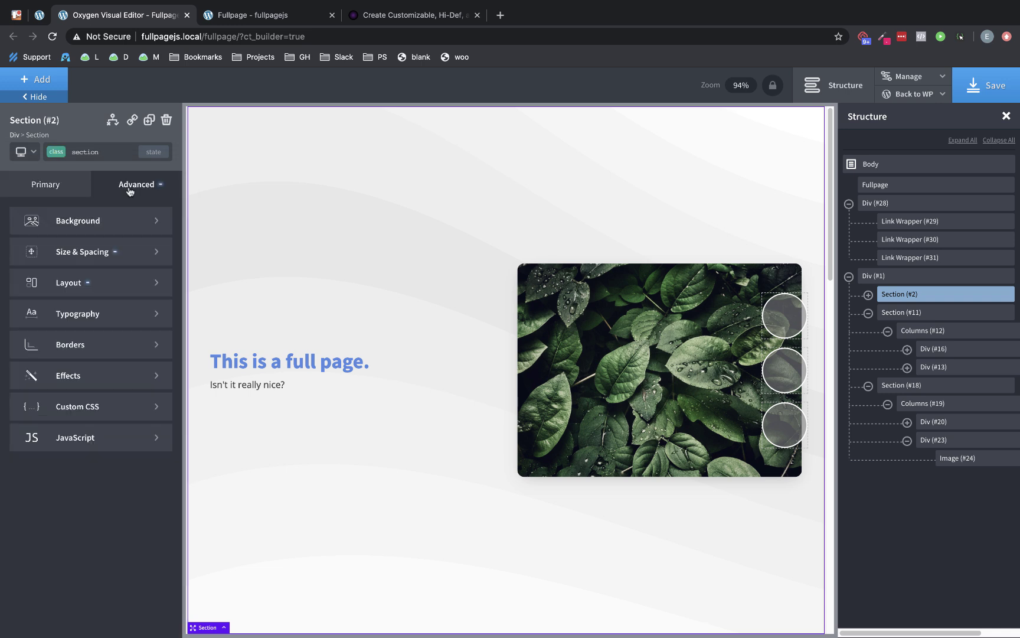
left_click(109, 280)
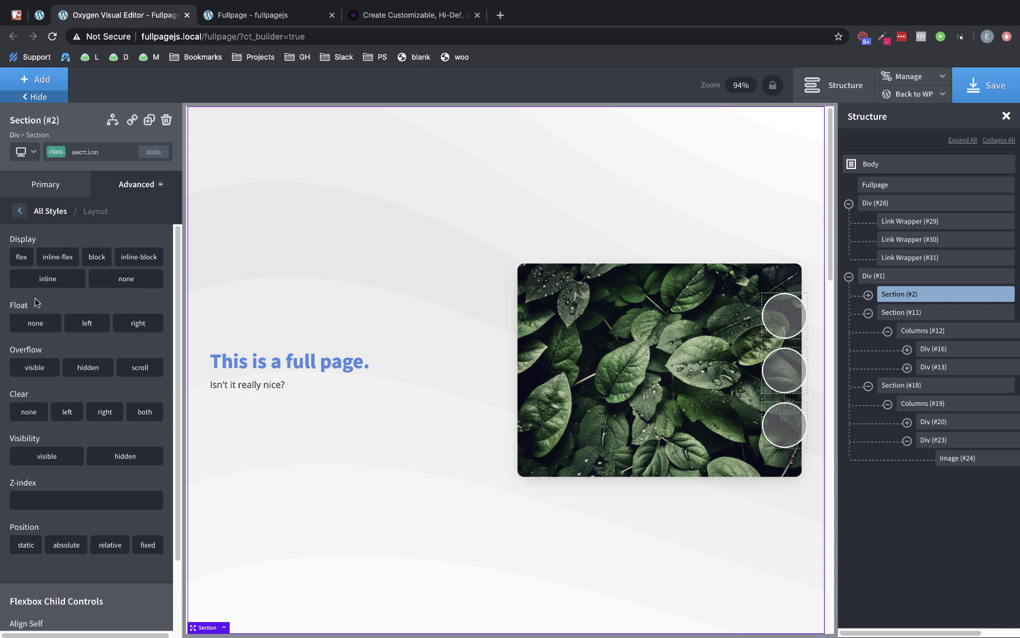
left_click(21, 256)
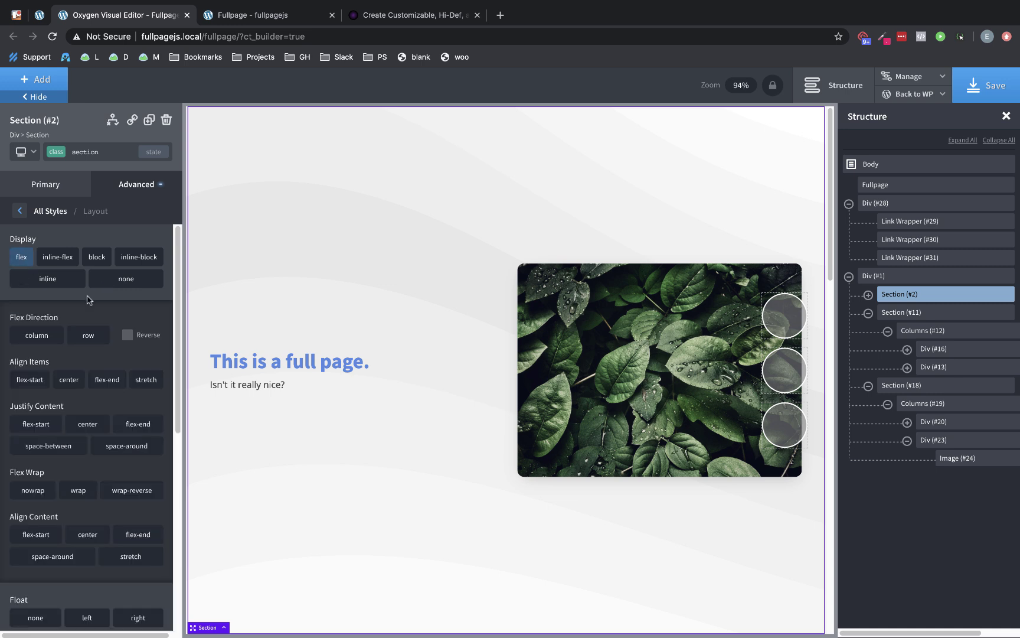
left_click(68, 383)
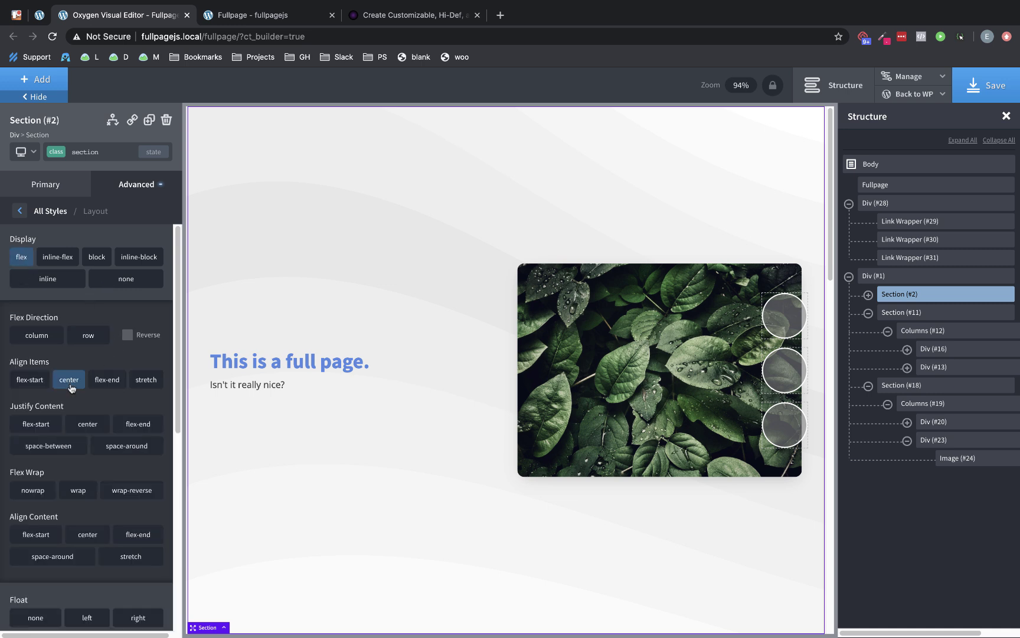
left_click(88, 425)
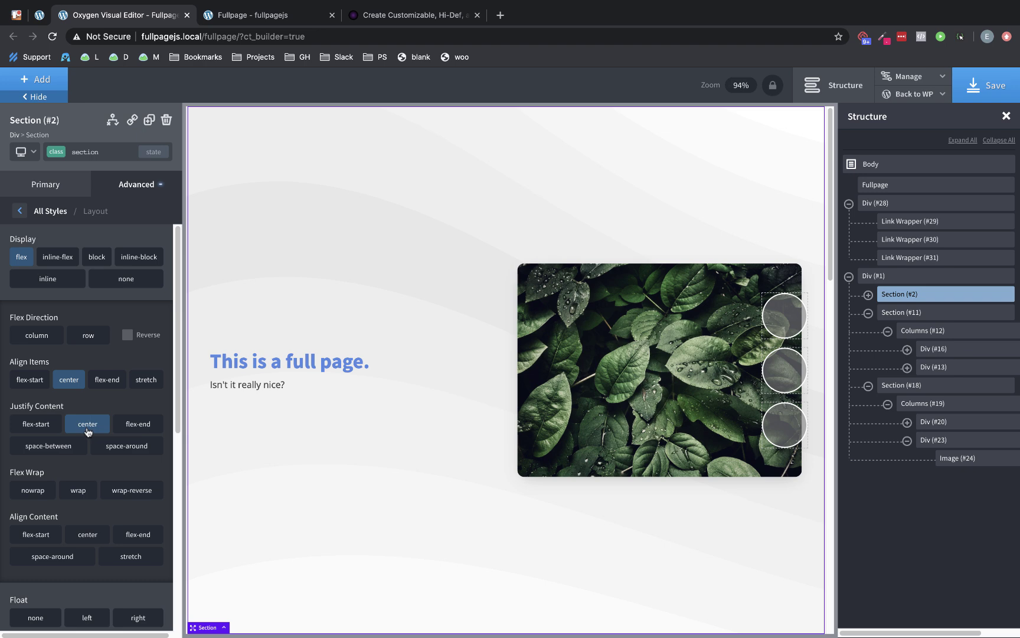
left_click(986, 86)
Step: Reload the live page and scroll down and up through the centred sections
left_click(254, 15)
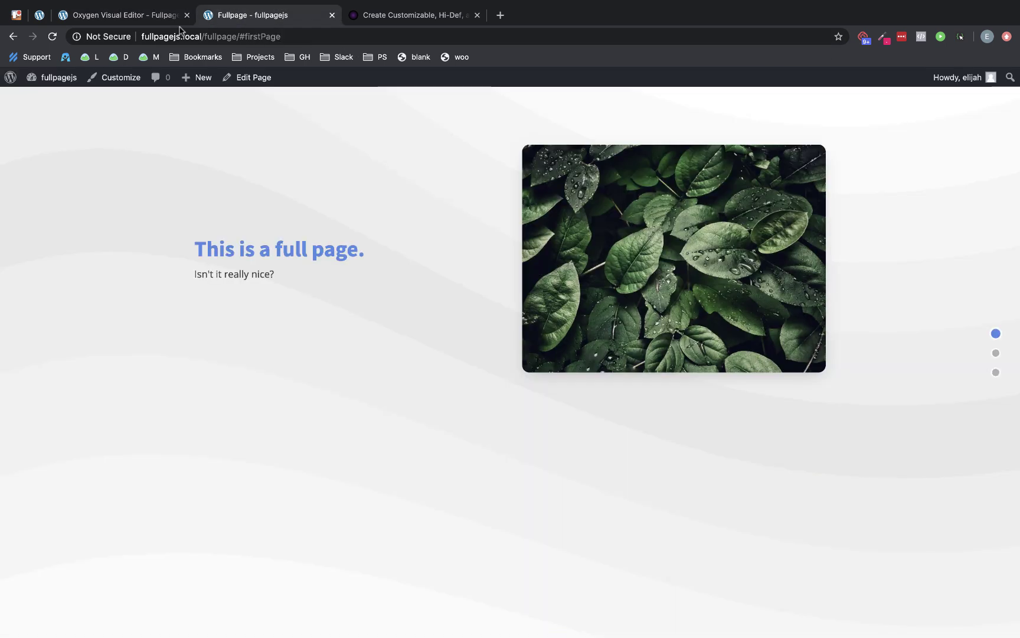
left_click(52, 37)
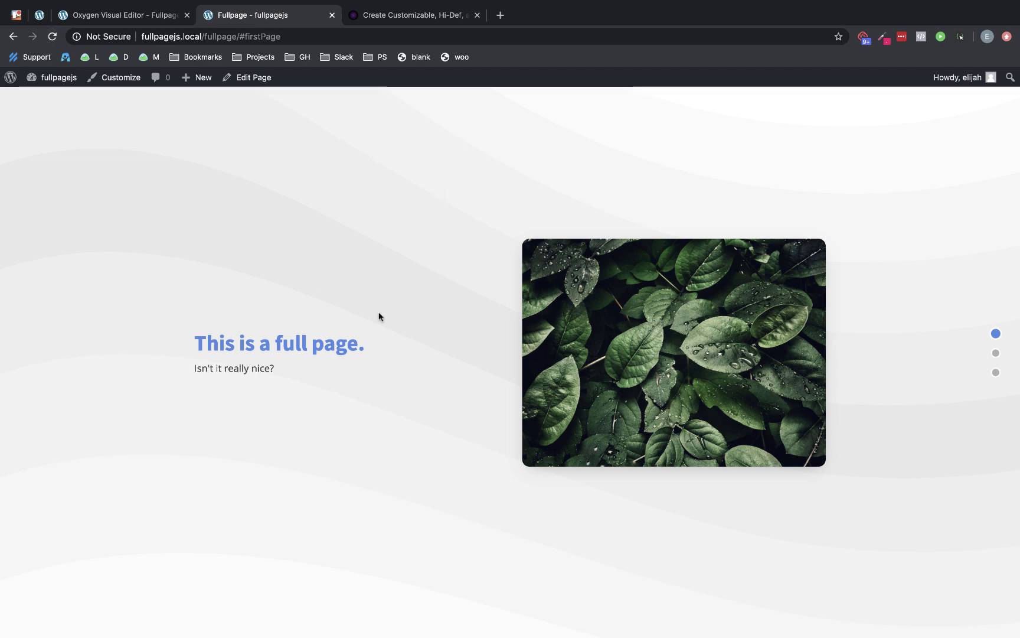
scroll(455, 199, "down", 2)
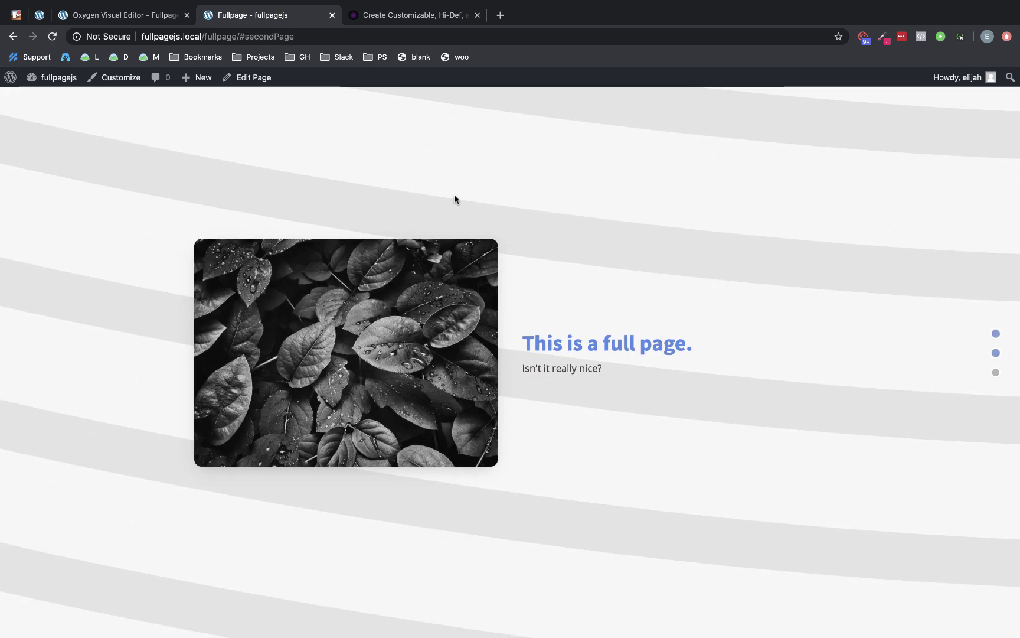
scroll(455, 199, "down", 2)
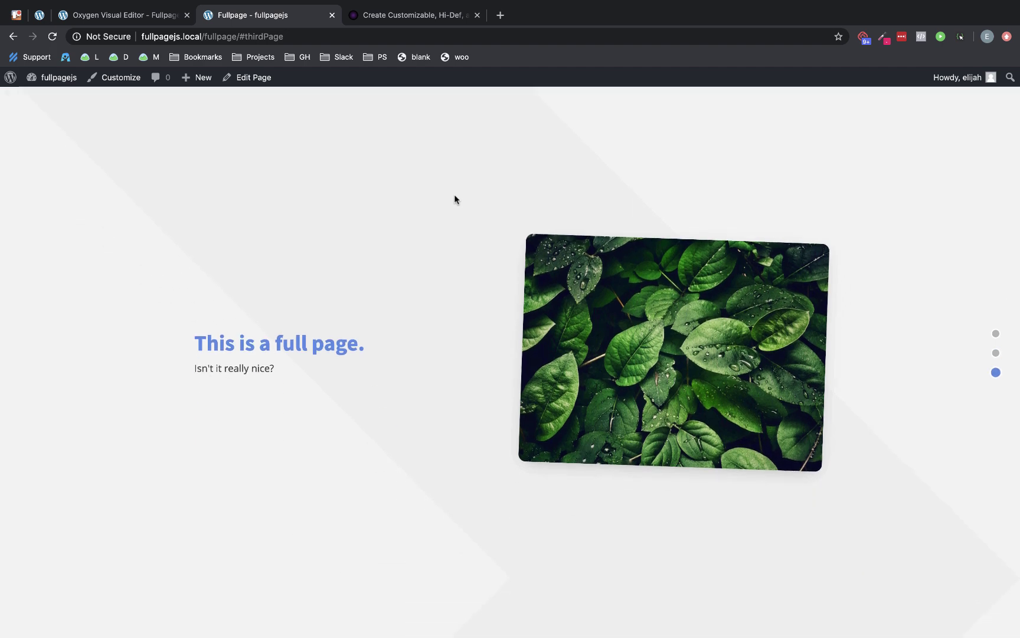
scroll(454, 199, "up", 2)
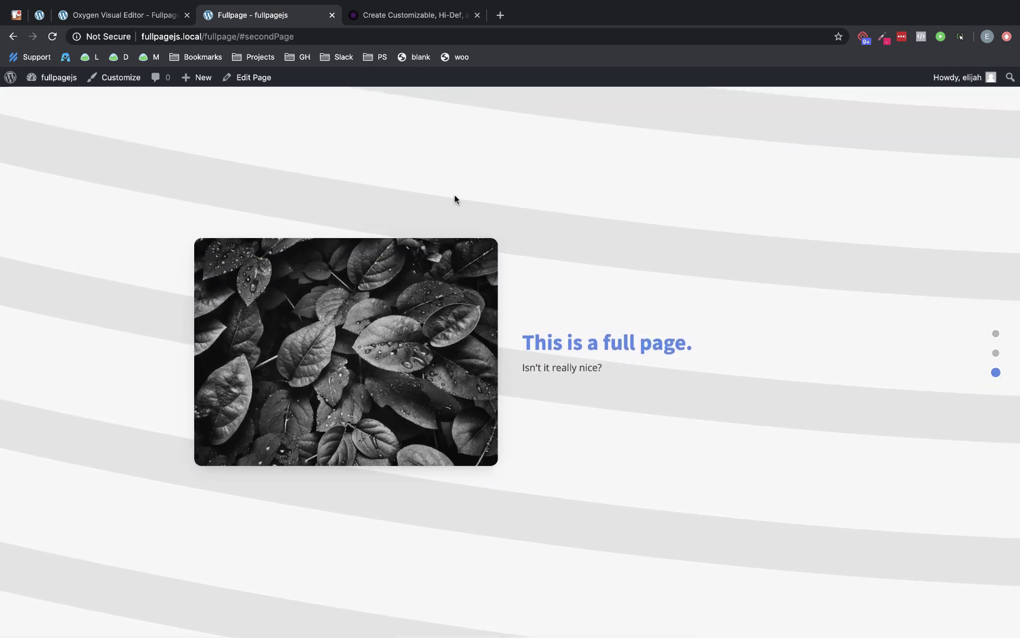
Step: Use the side dots to visit the first, second and third sections, then return to the first
left_click(996, 334)
left_click(997, 353)
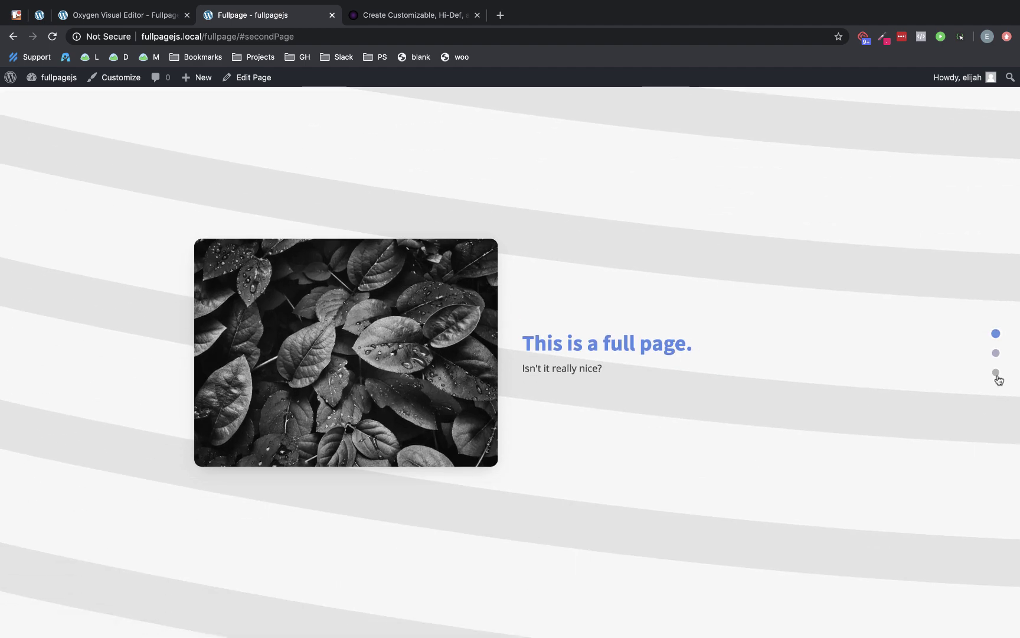
left_click(996, 372)
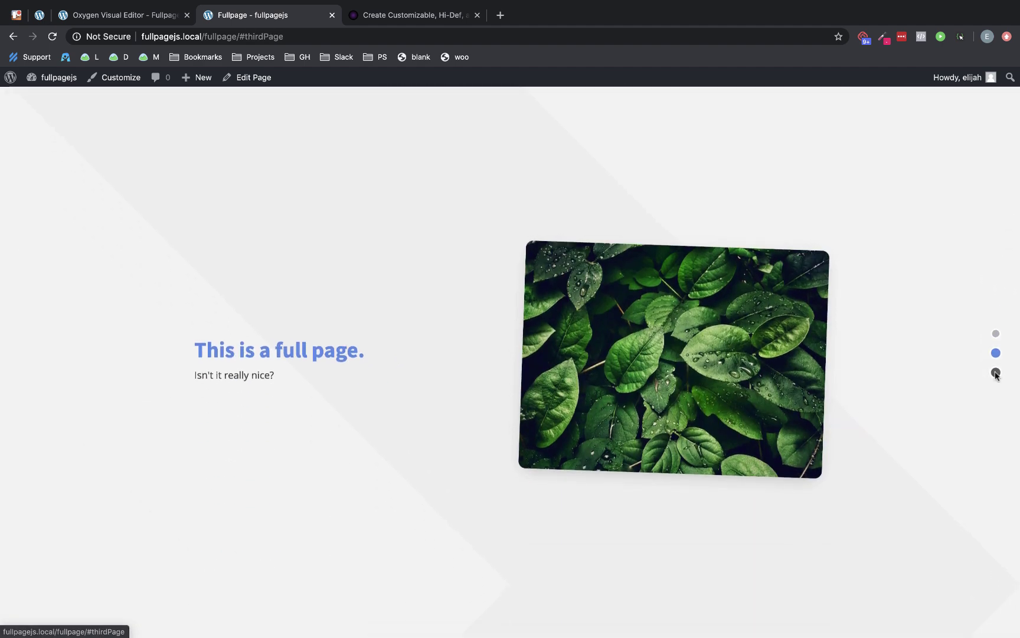
left_click(997, 334)
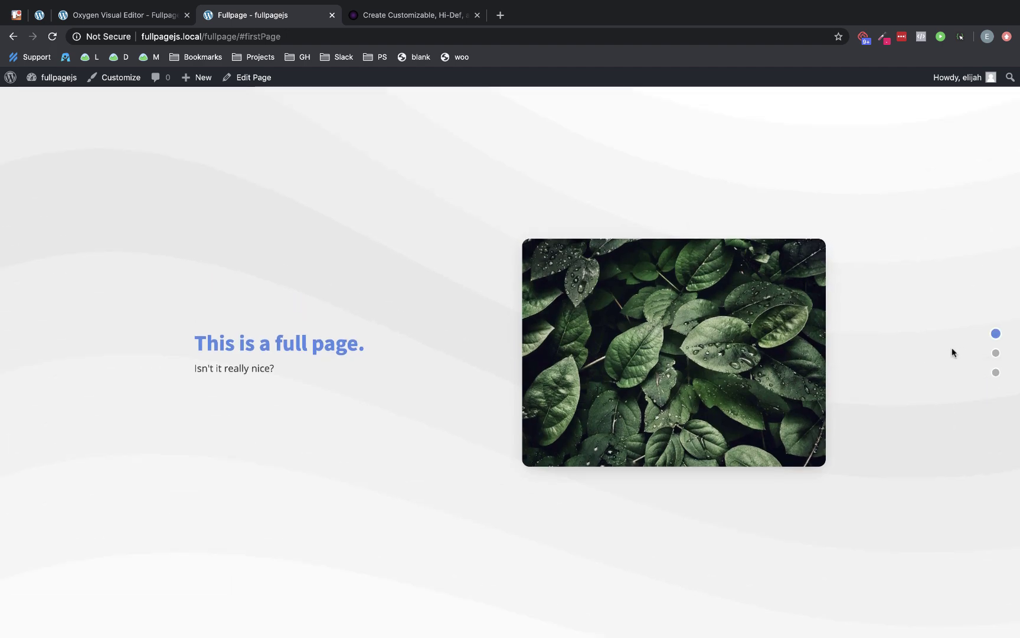
scroll(952, 352, "down", 1)
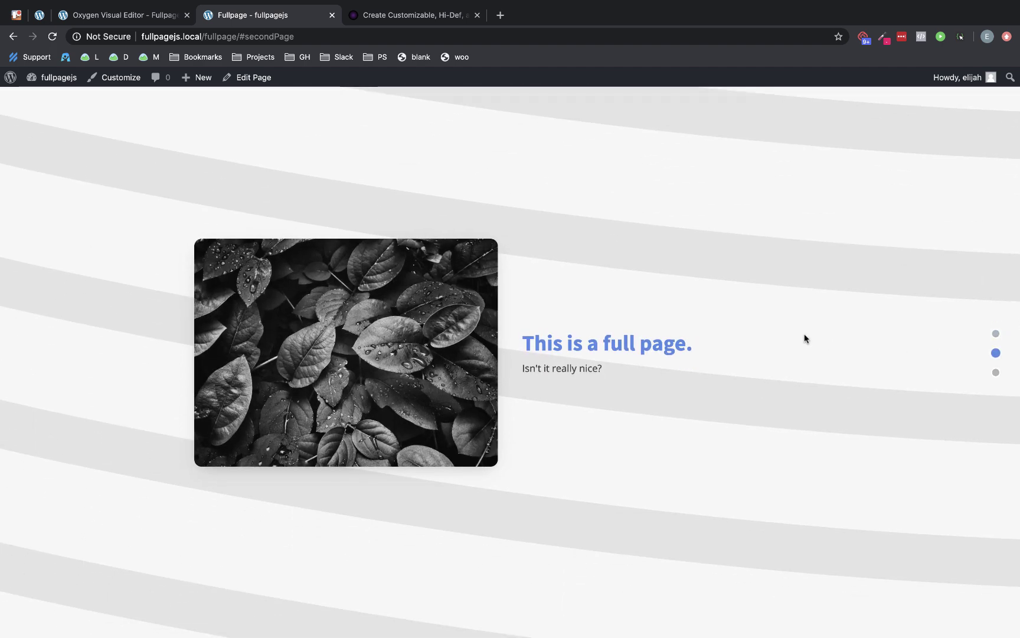